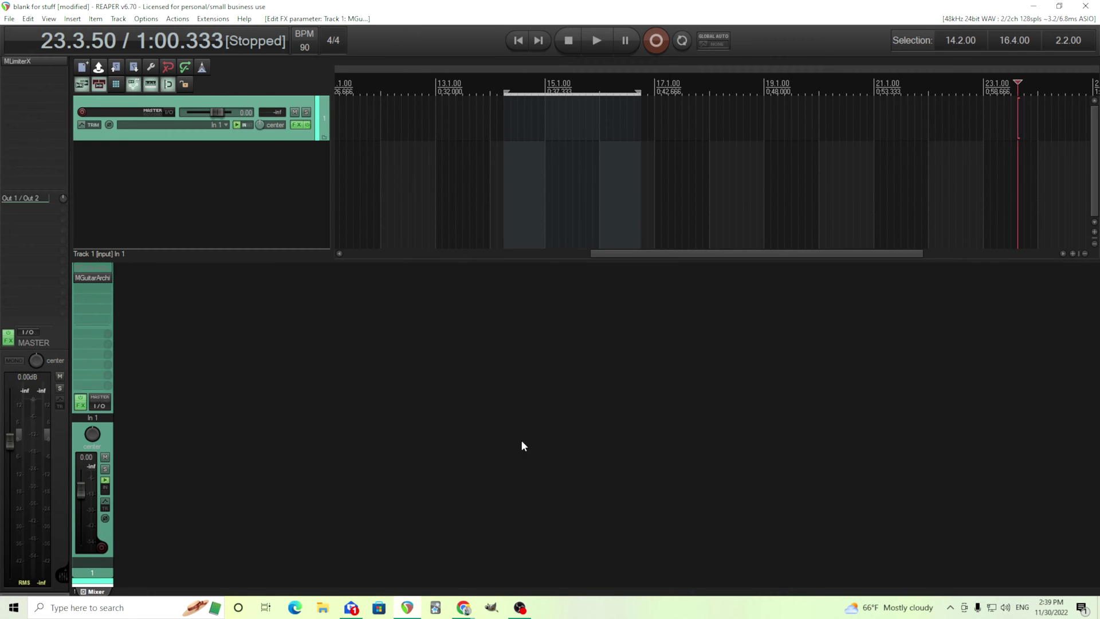
Open the MGuitarArchitect plugin window from Track 1's FX slot in the mixer
left_click(97, 278)
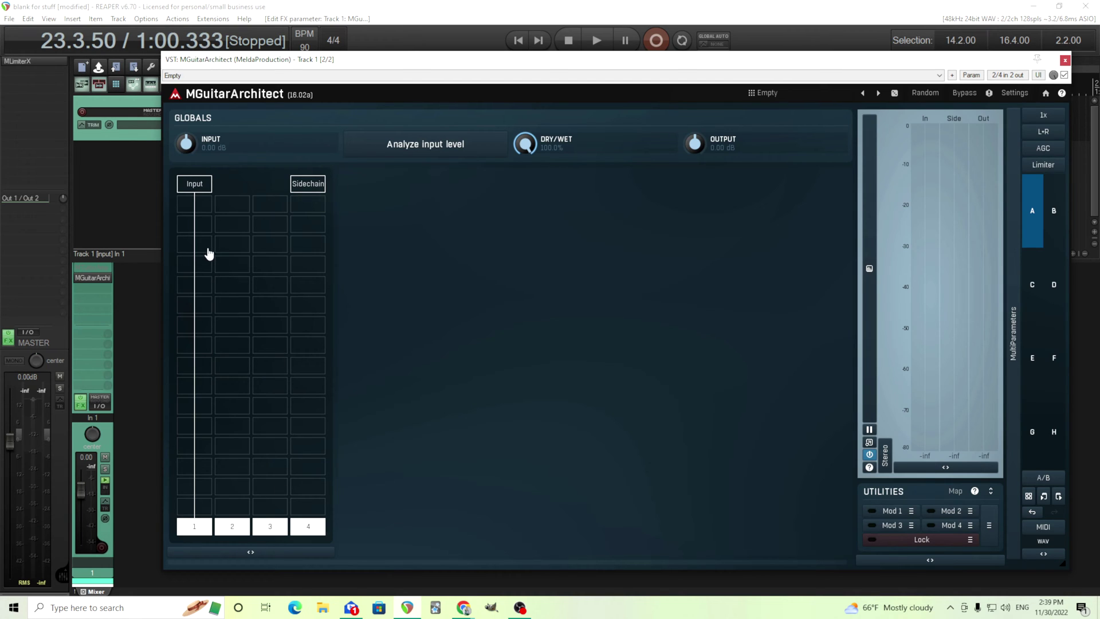
Reposition the plugin window, reset MGuitarArchitect's input gain to 0 dB, and record-arm Track 1
mouse_move(353, 59)
left_mouse_down()
mouse_move(318, 70)
mouse_move(342, 70)
left_mouse_up()
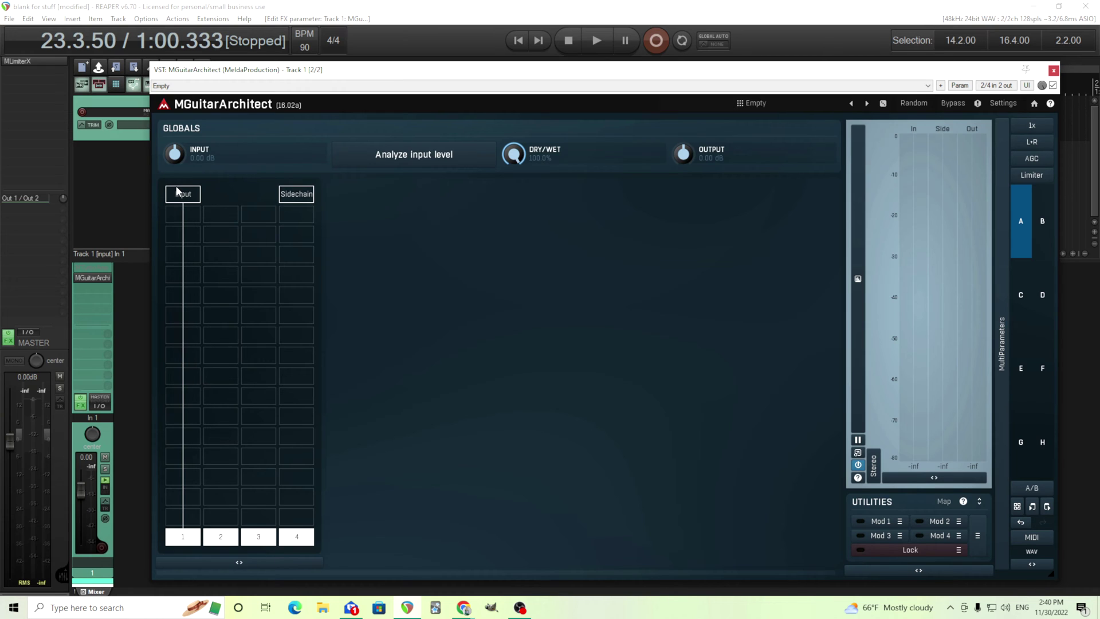
left_click_drag(175, 155, 175, 172)
double_click(175, 156)
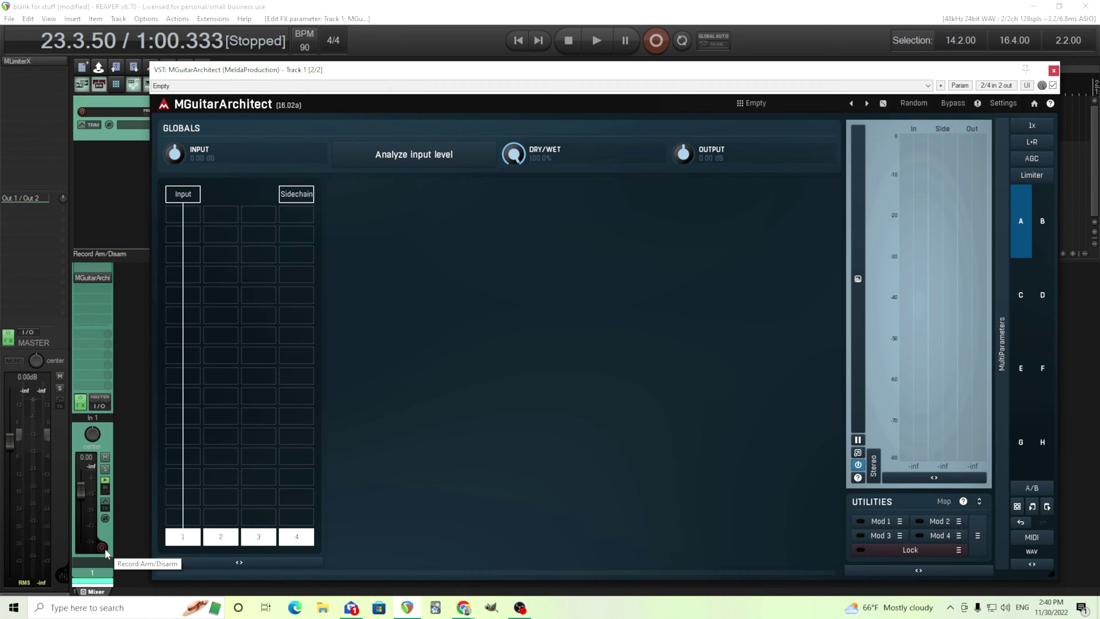
left_click(104, 551)
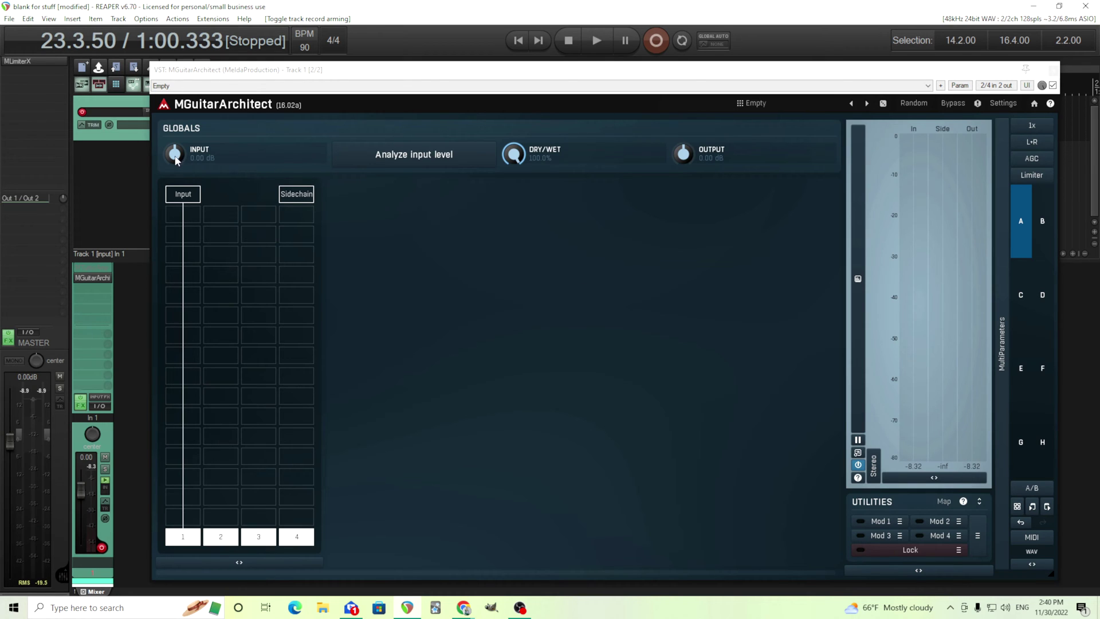
Run Analyze input level on the playing guitar, then trim the INPUT gain down slightly
left_click(408, 155)
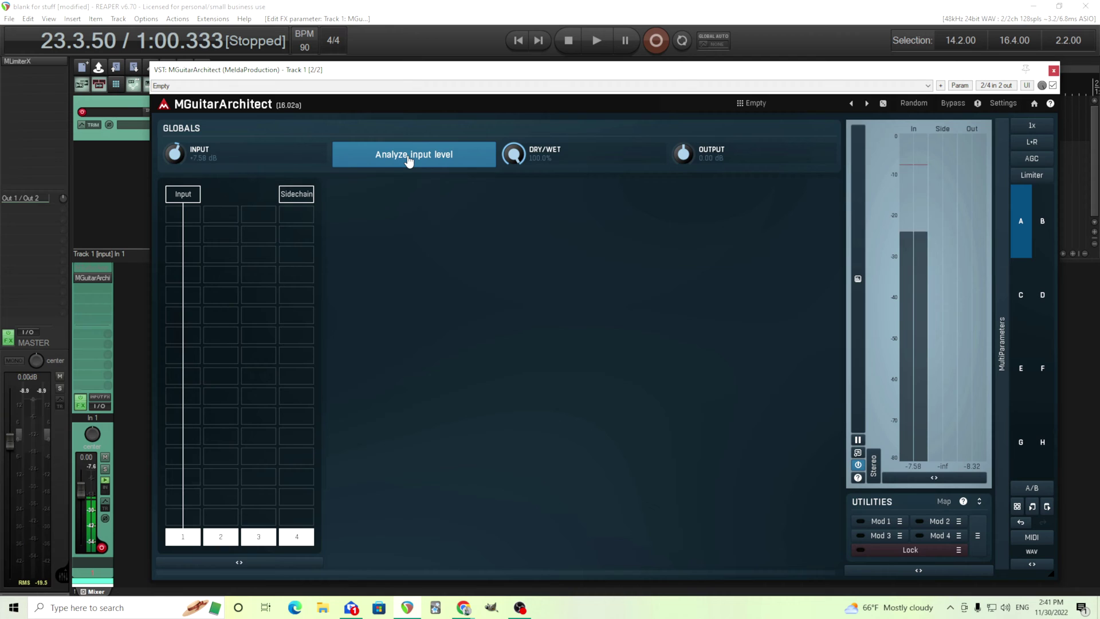
left_click(408, 159)
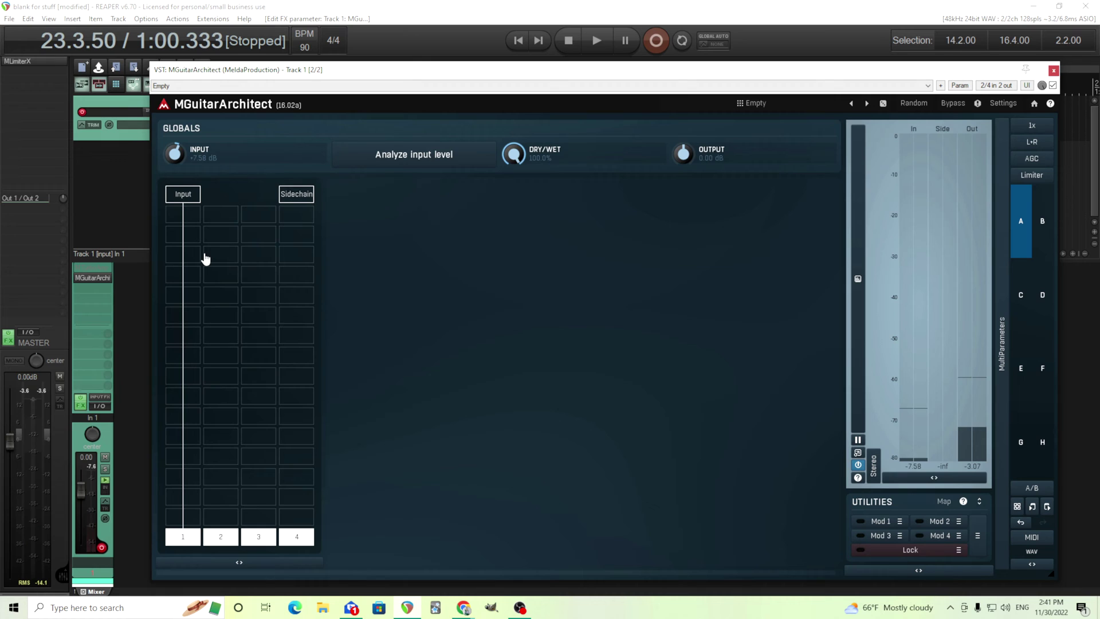
left_click_drag(174, 154, 174, 177)
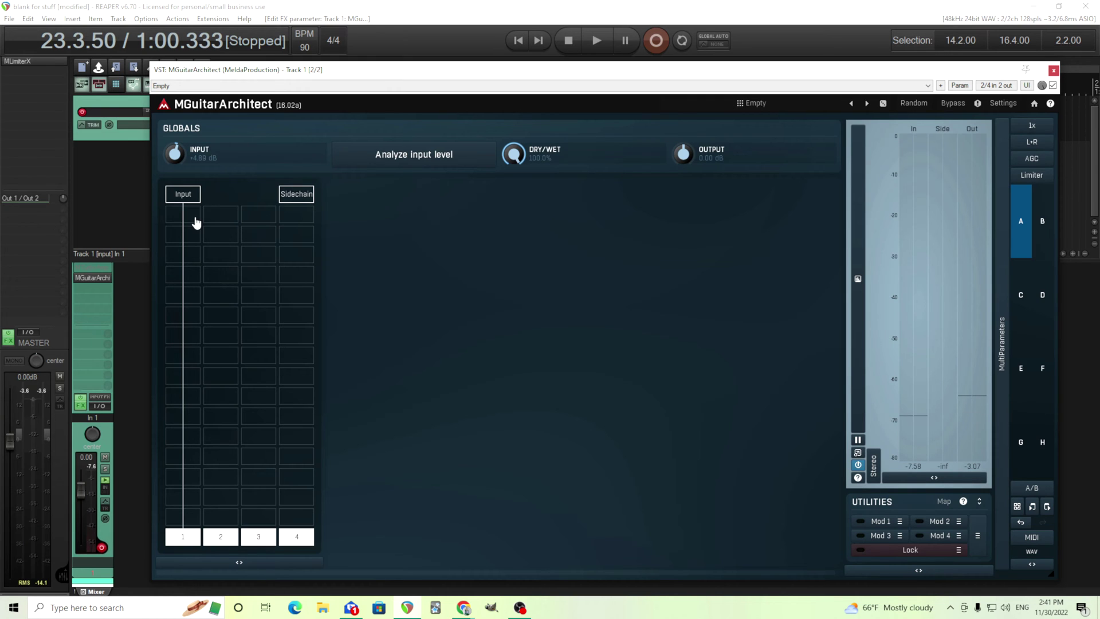
Insert an Amp module below the Input and a Cabinet module after it
left_click(182, 257)
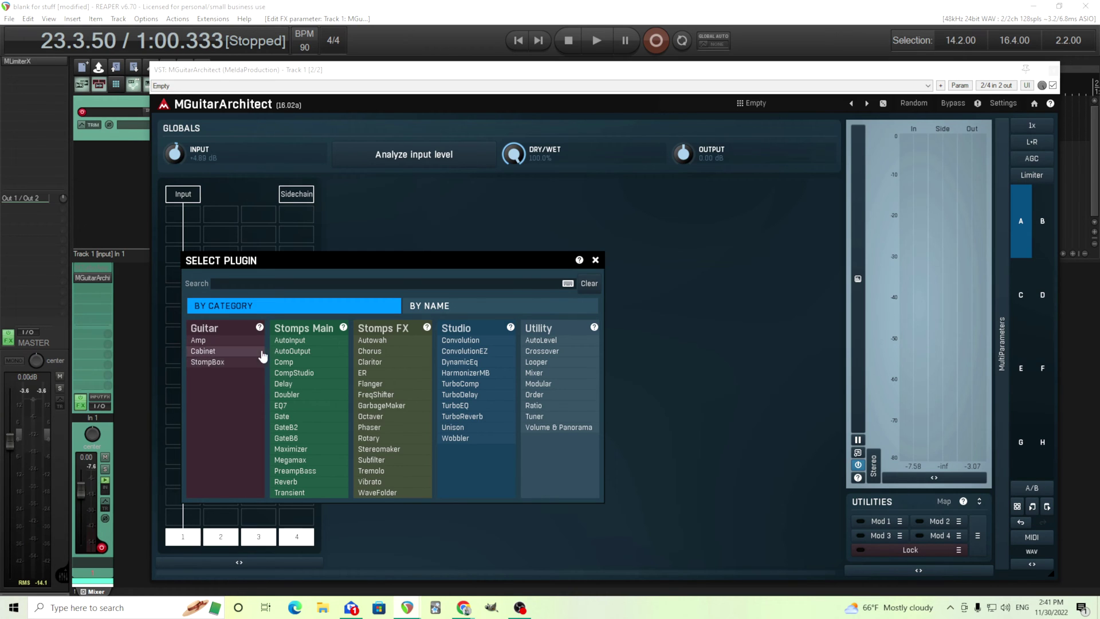
left_click(208, 342)
left_click_drag(180, 256, 183, 236)
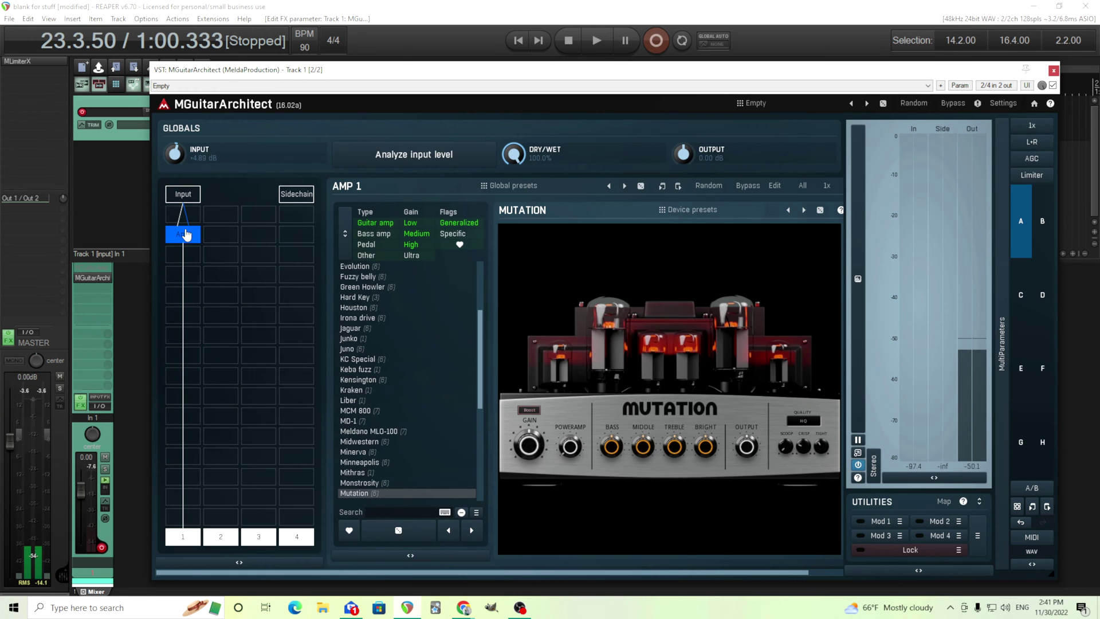
left_click(183, 280)
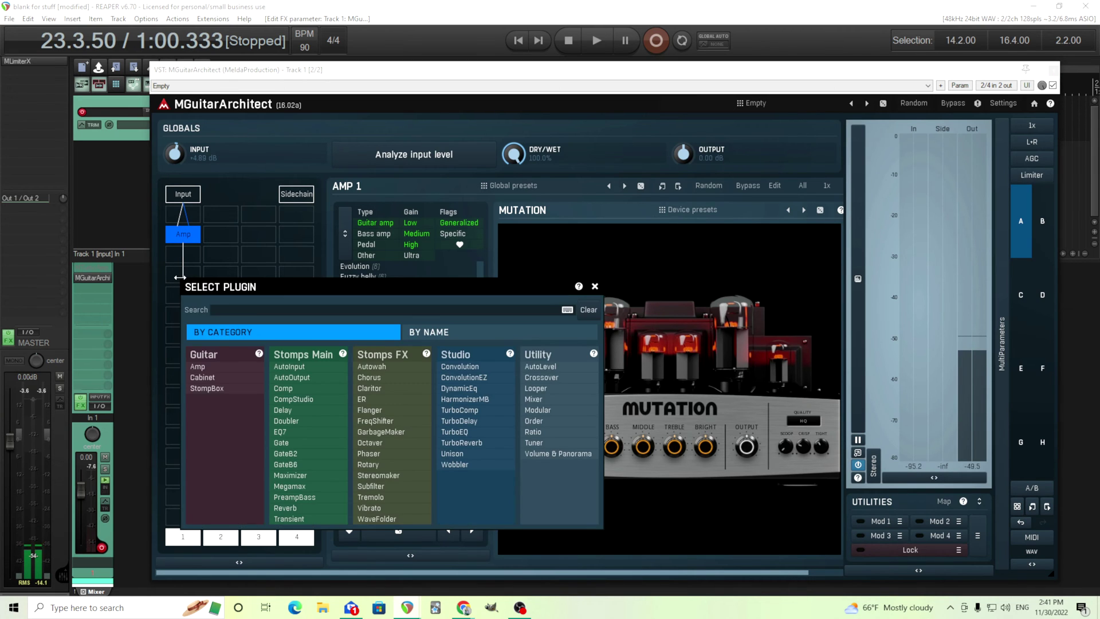
left_click(238, 379)
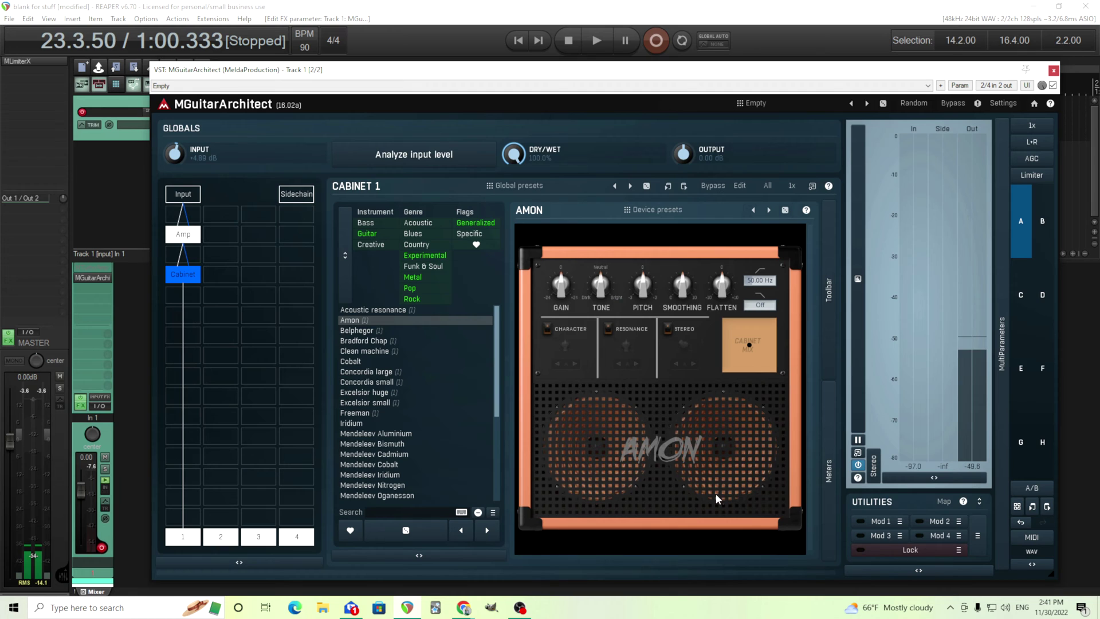
Set the Amp model to Houston and the Cabinet to Clean Machine
left_click(183, 234)
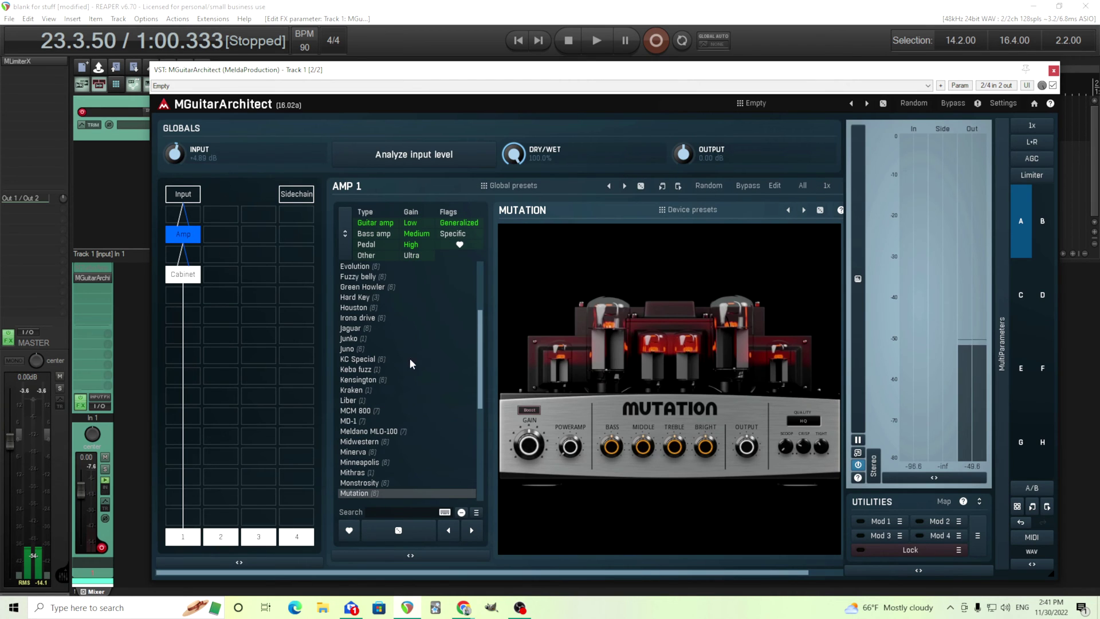
left_click(385, 308)
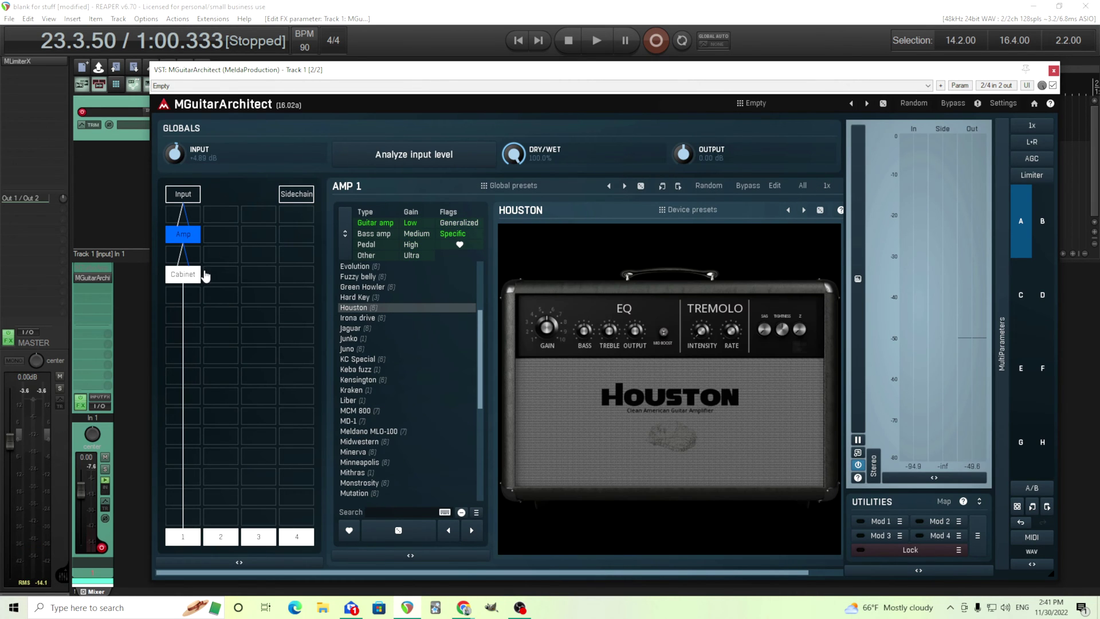
left_click(196, 275)
left_click(366, 352)
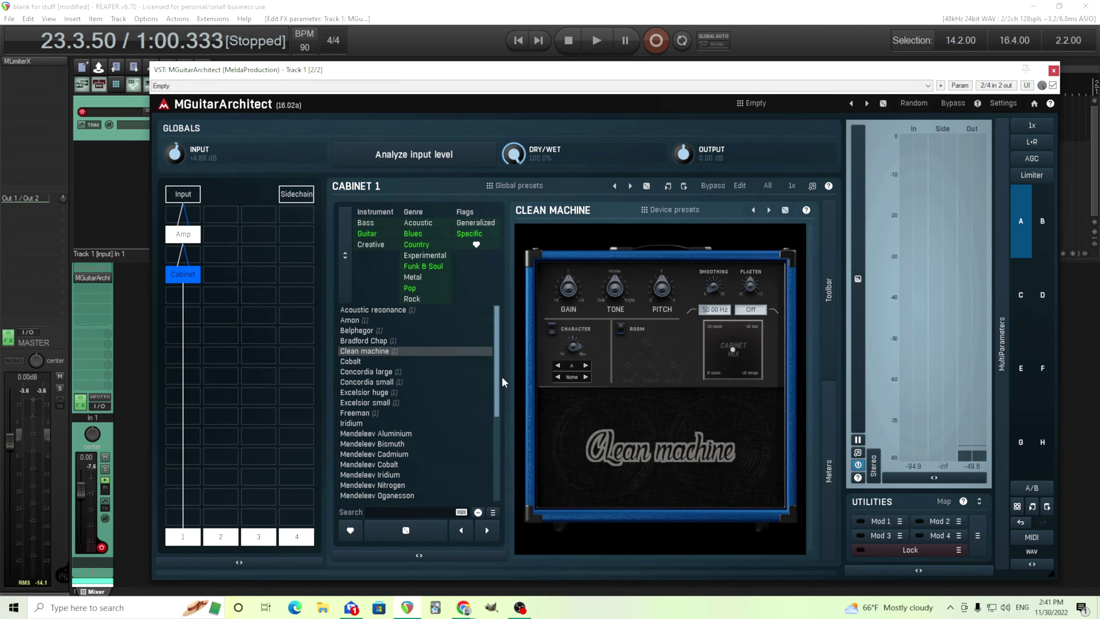
left_click(184, 238)
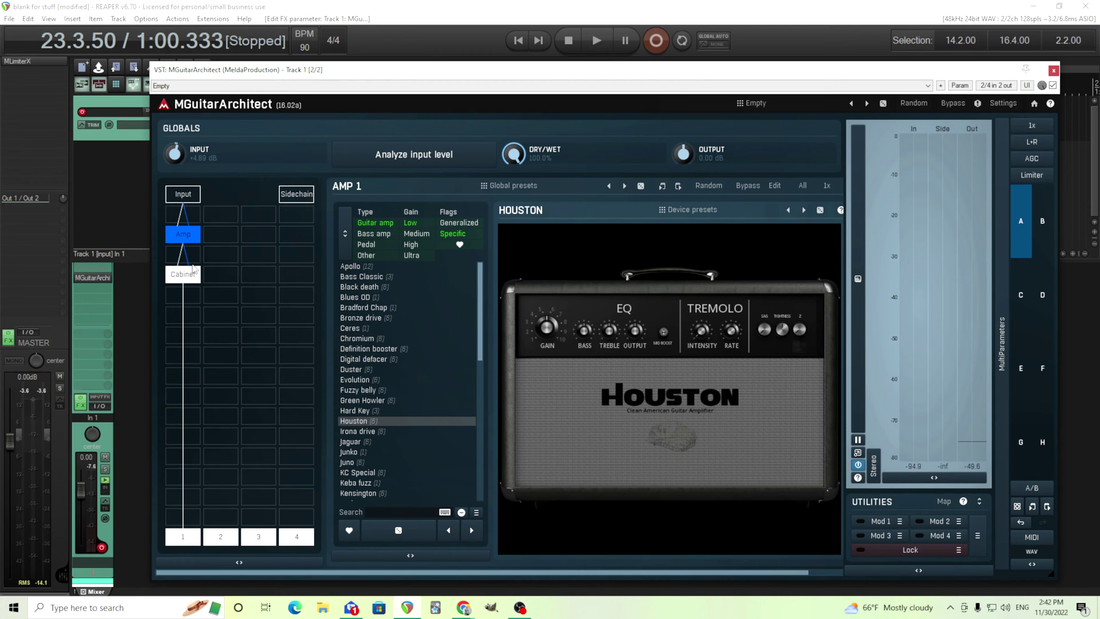
Load the Basic setup template from Templates and delete its AutoInput module
left_click(784, 109)
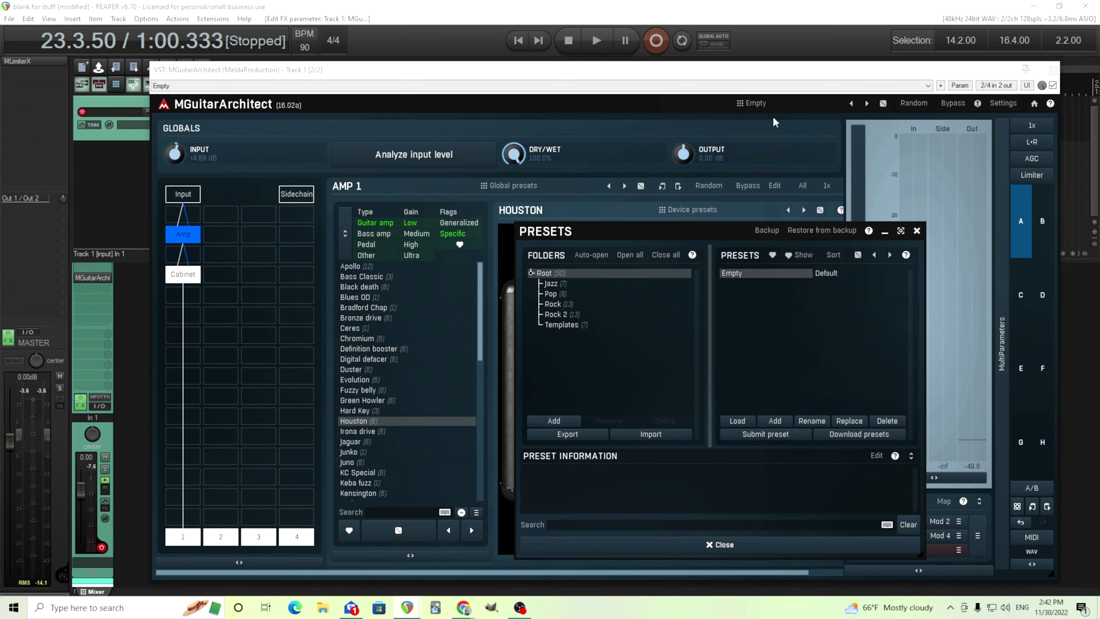
left_click(575, 326)
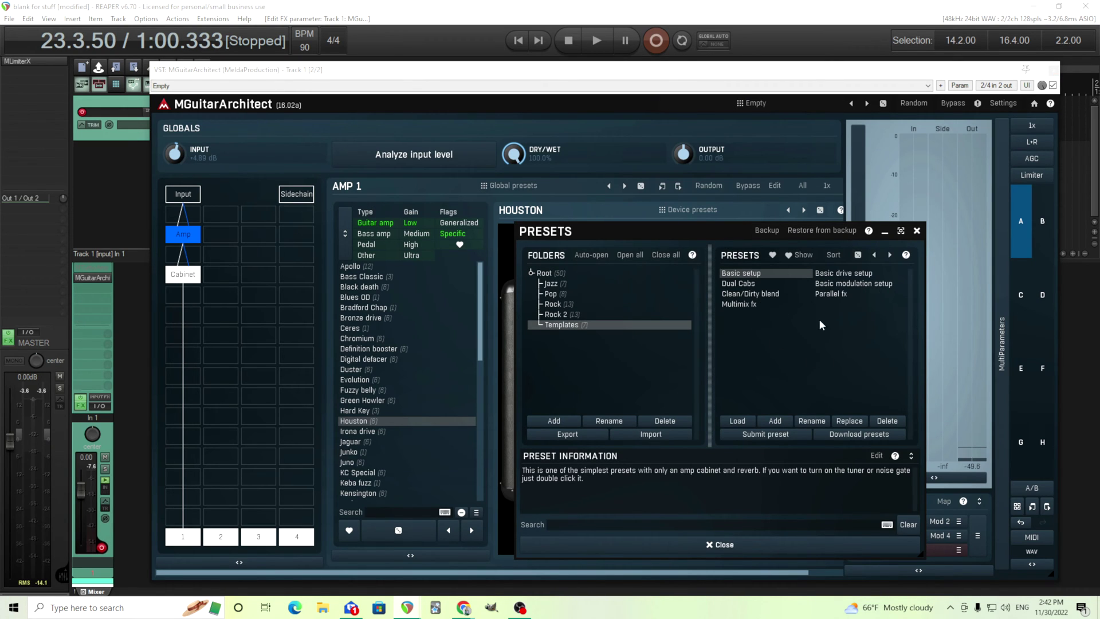
double_click(757, 273)
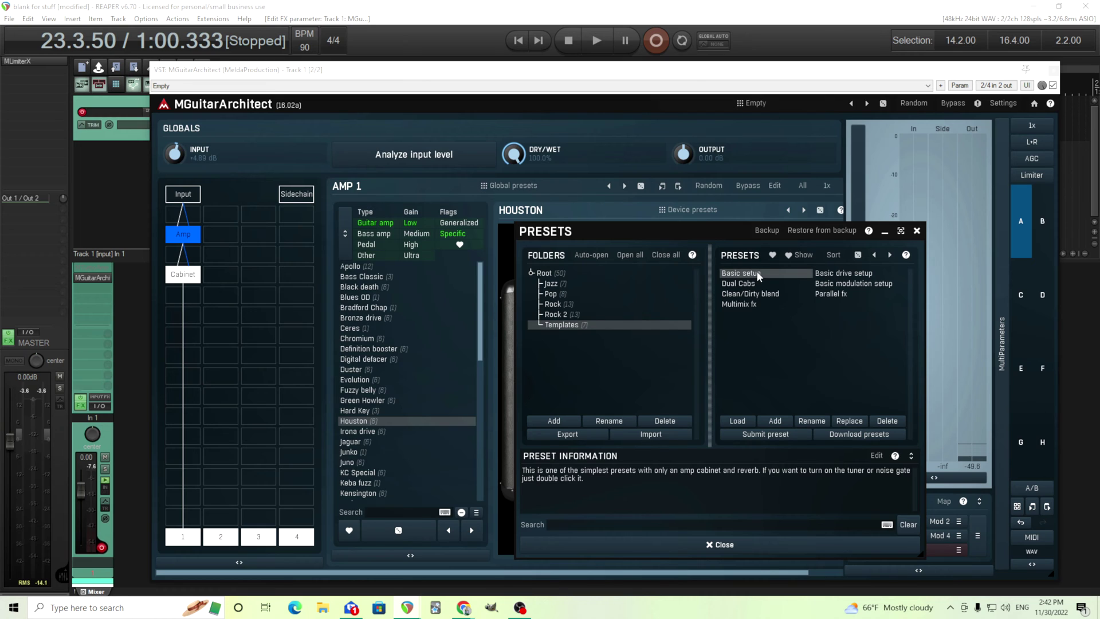
left_click(759, 547)
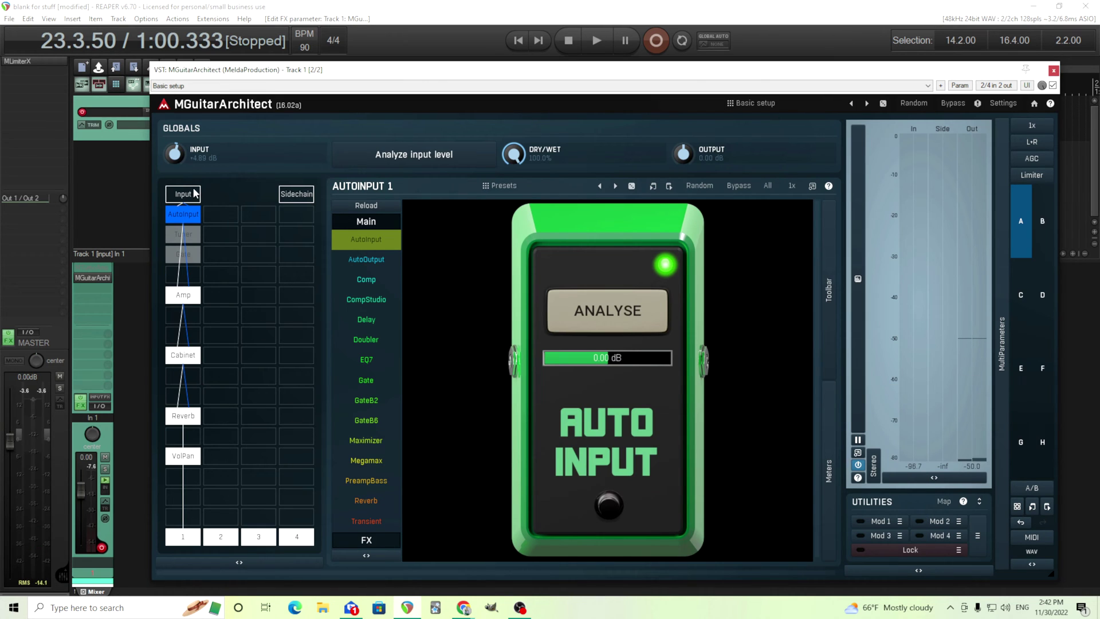
right_click(190, 218)
left_click(617, 480)
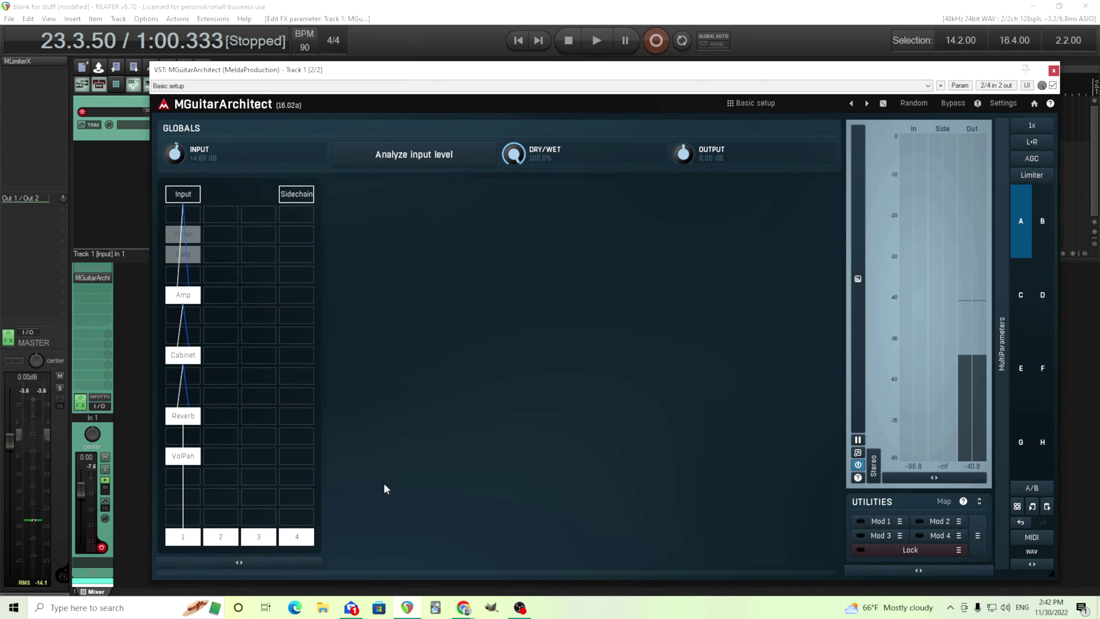
Inspect the Amp, Cabinet, Reverb and VolPan modules, trying the pan and resetting it to center
left_click(196, 298)
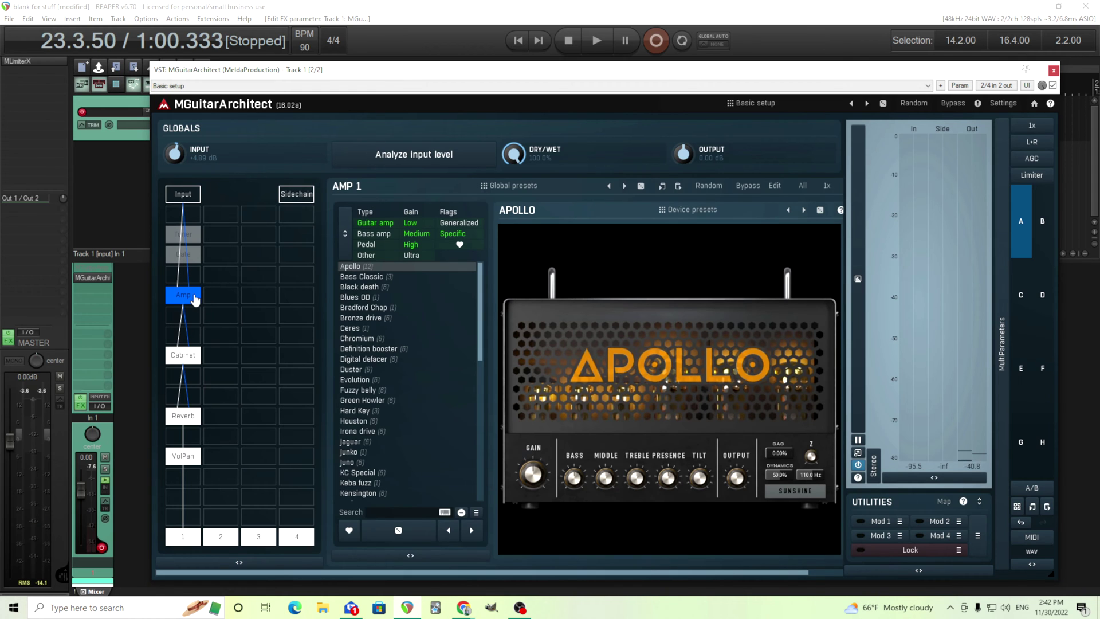
left_click(182, 356)
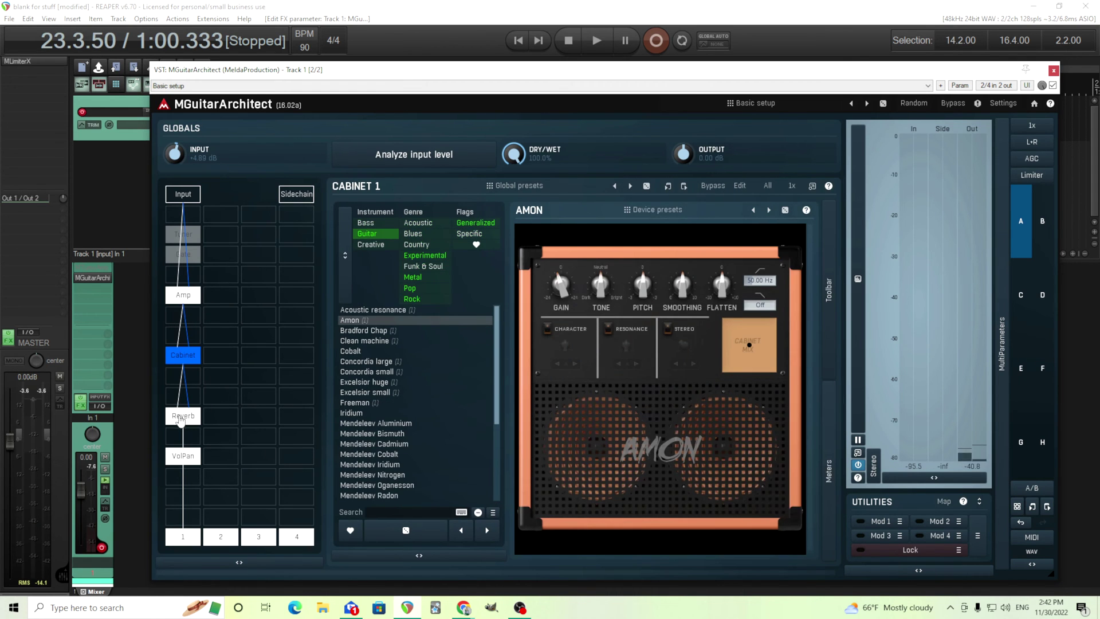
left_click(178, 419)
left_click(194, 465)
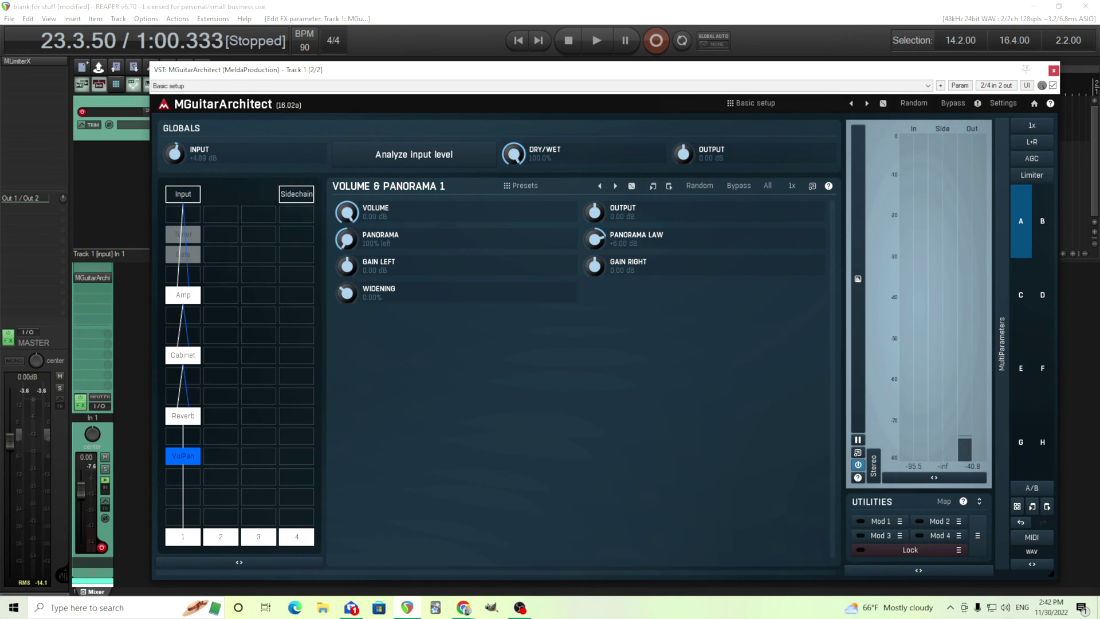
left_click_drag(357, 236, 354, 235)
double_click(354, 235)
Review the Amp and Amon Cabinet module settings again
left_click(180, 299)
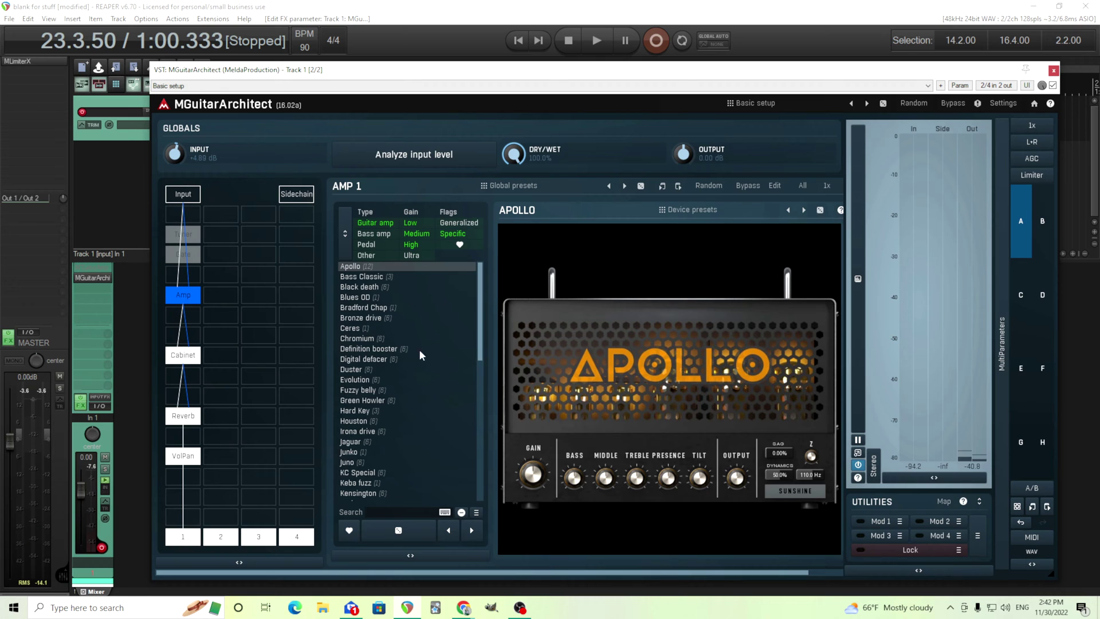
left_click(182, 355)
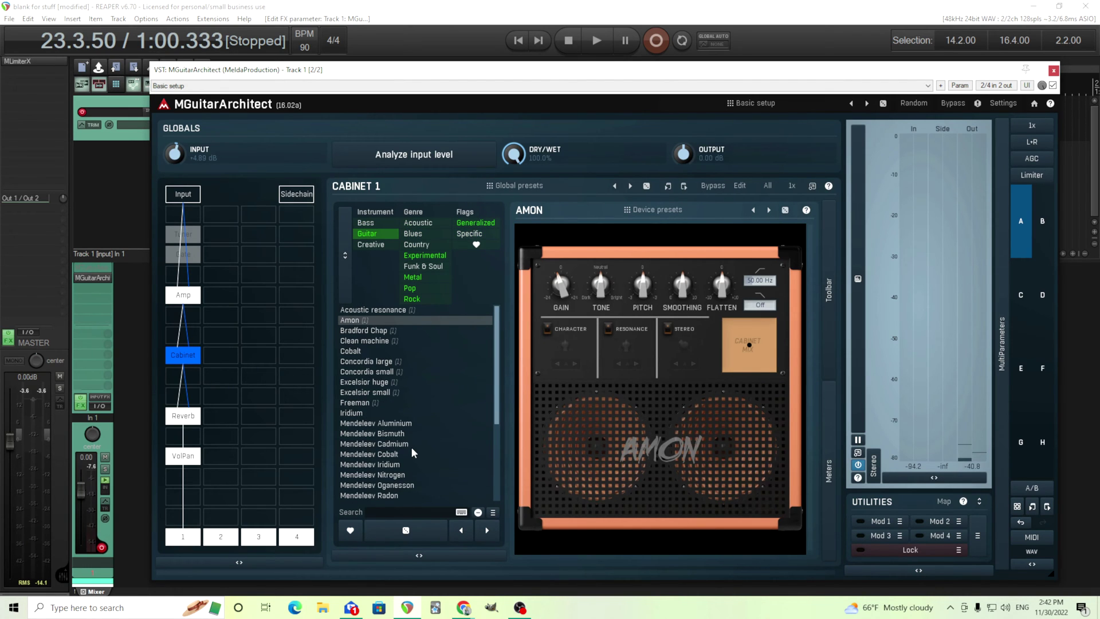
left_click(169, 298)
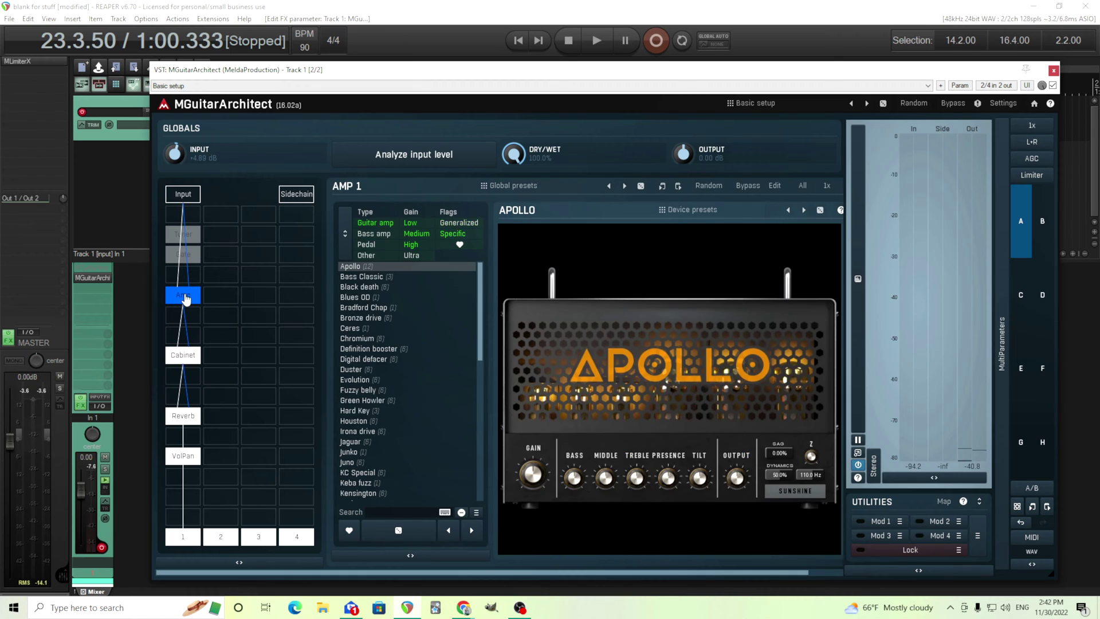
left_click(197, 360)
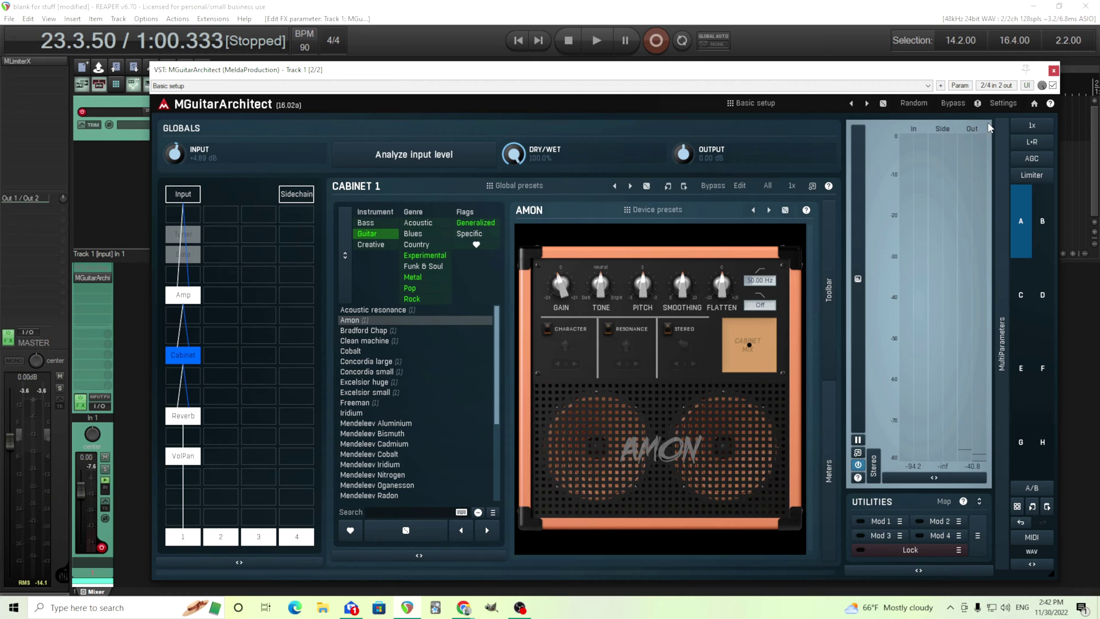
Open and close the plugin's general settings, then display the Reverb module's Spring settings
left_click(999, 105)
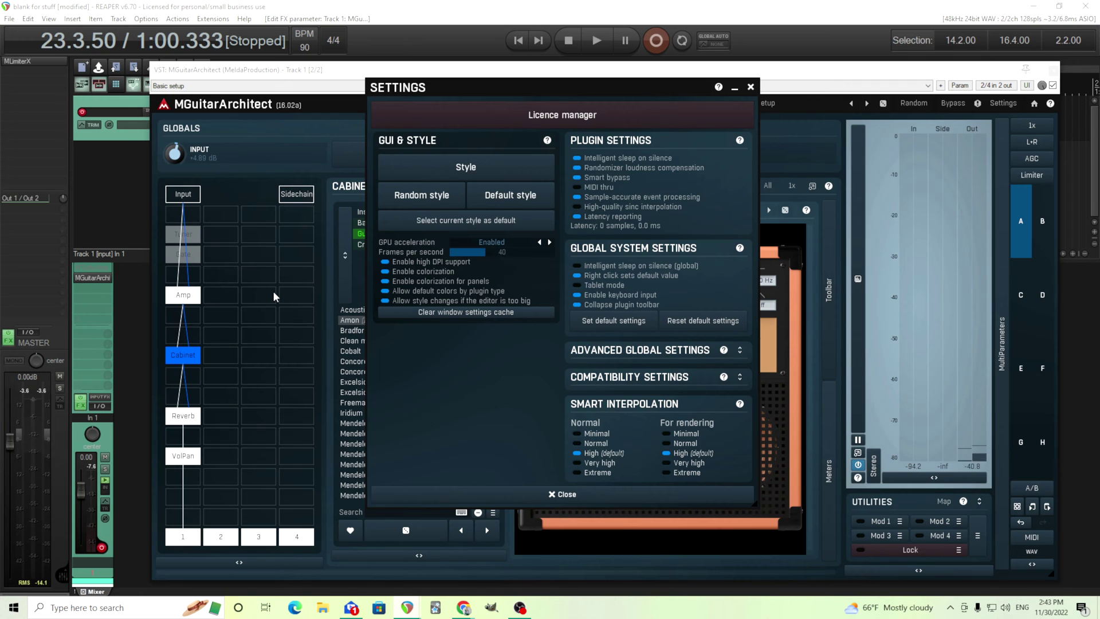
left_click(566, 494)
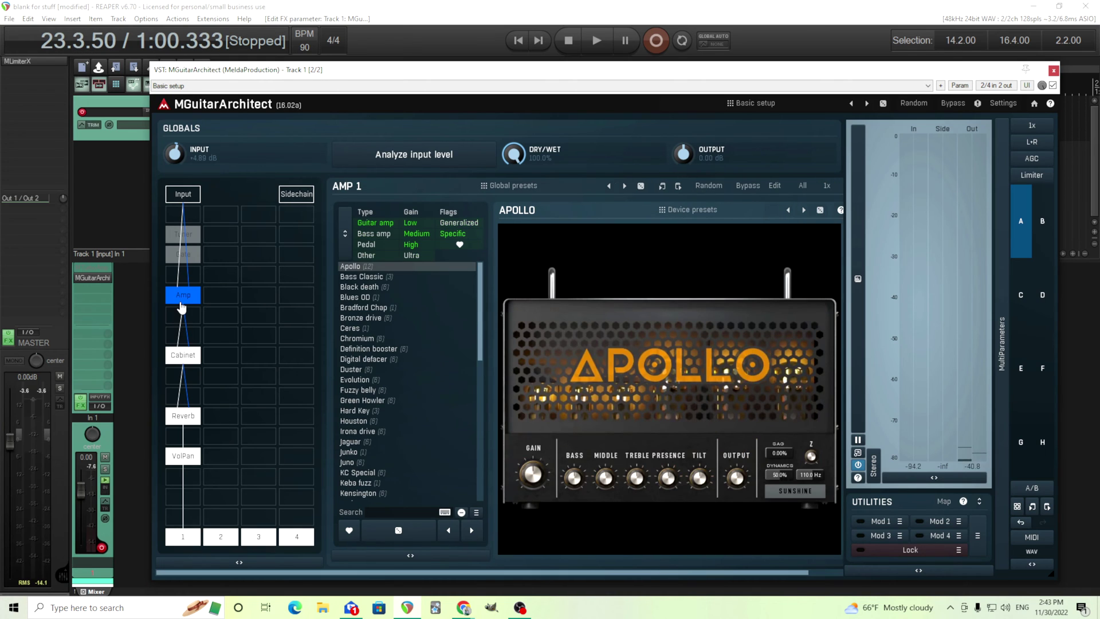
left_click(194, 417)
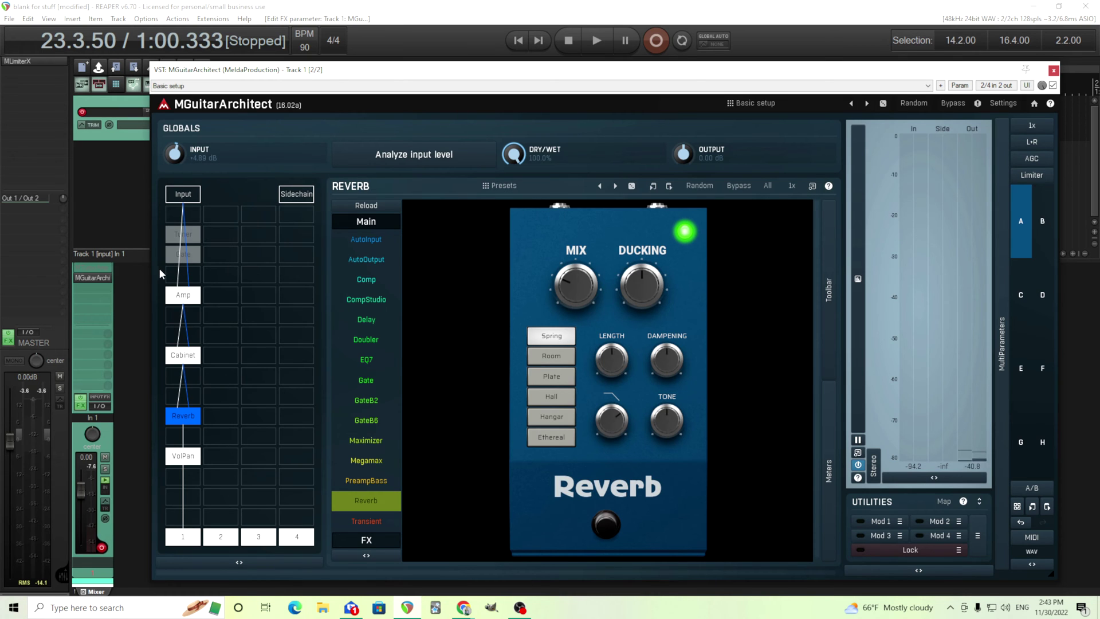
Insert MTurboAmp before MGuitarArchitect on Track 1 and bring its window into full view
left_click(94, 267)
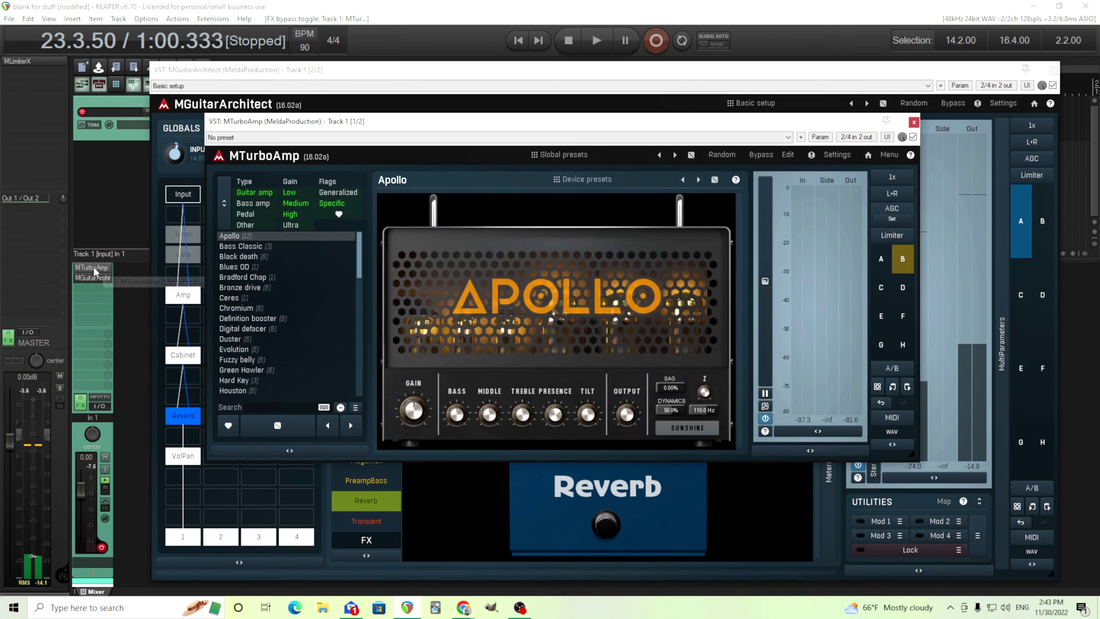
left_click_drag(318, 126, 612, 310)
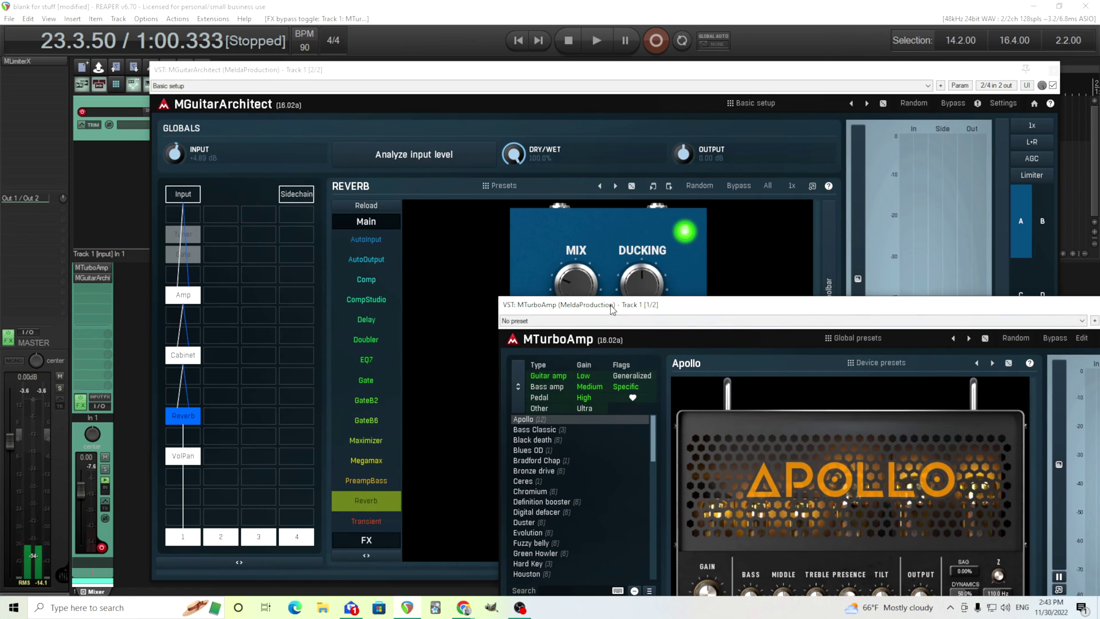
left_click(184, 298)
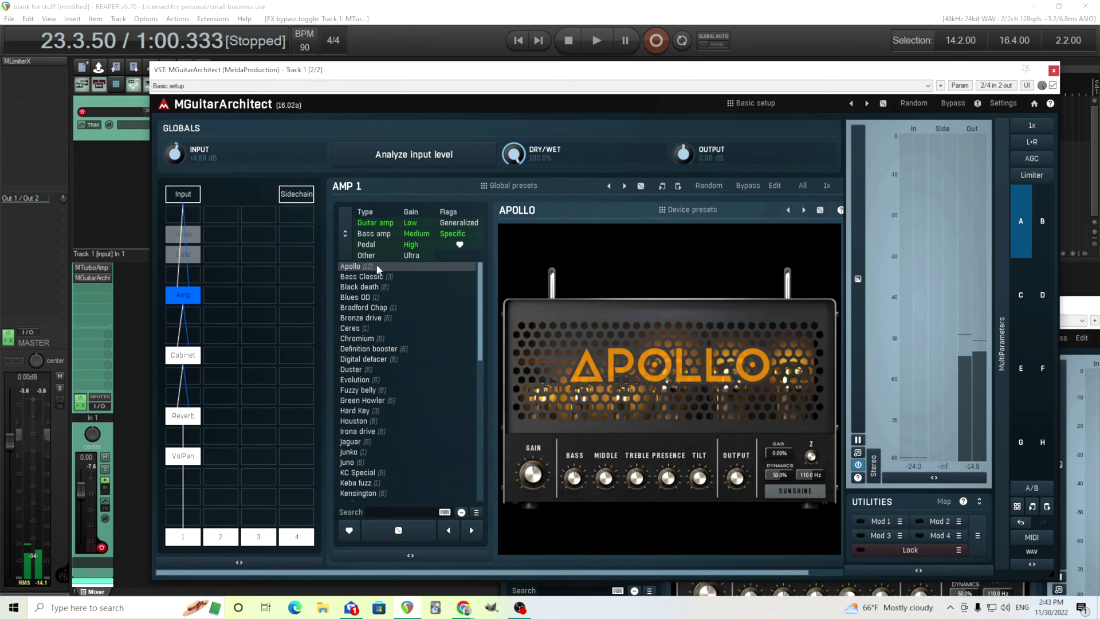
left_click(599, 593)
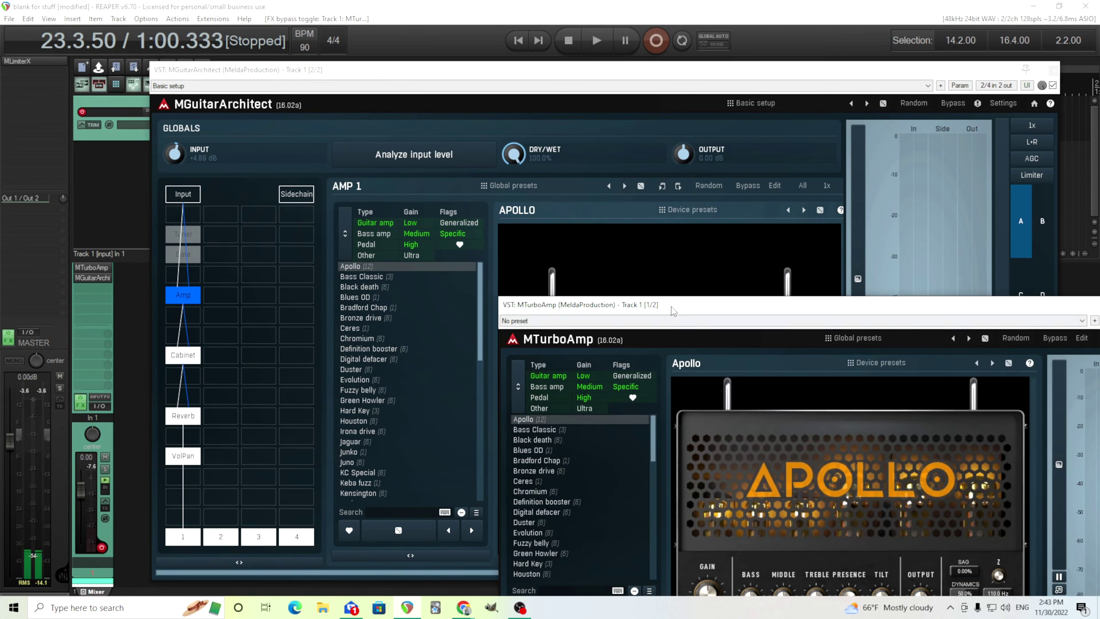
left_click_drag(664, 299, 480, 123)
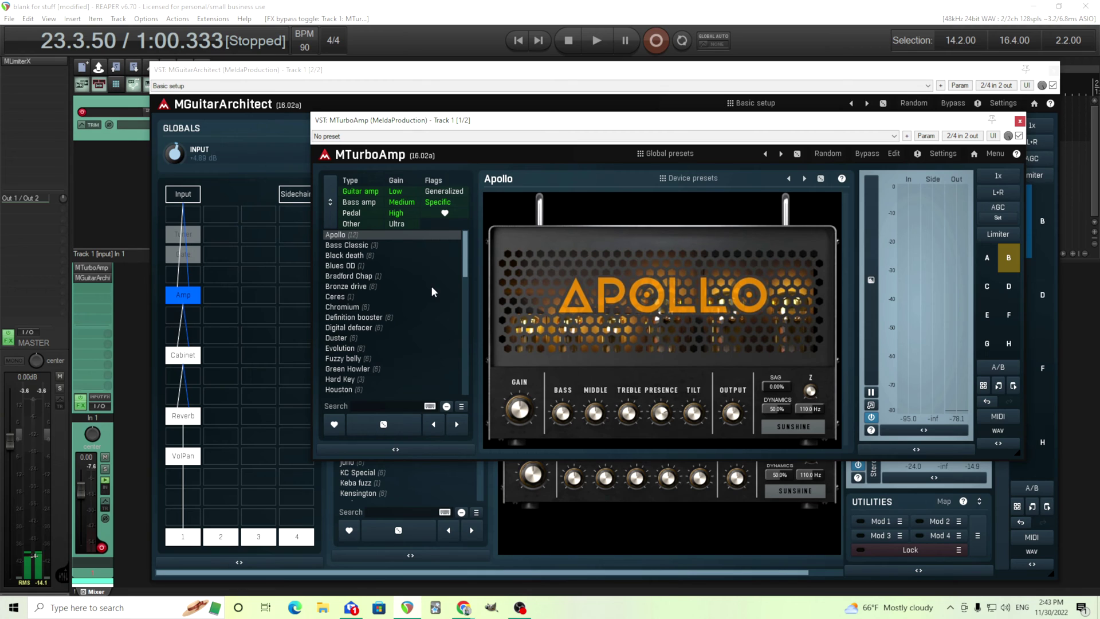
Switch MTurboAmp's amp model to Ceres, check its settings, and close its window
left_click(414, 292)
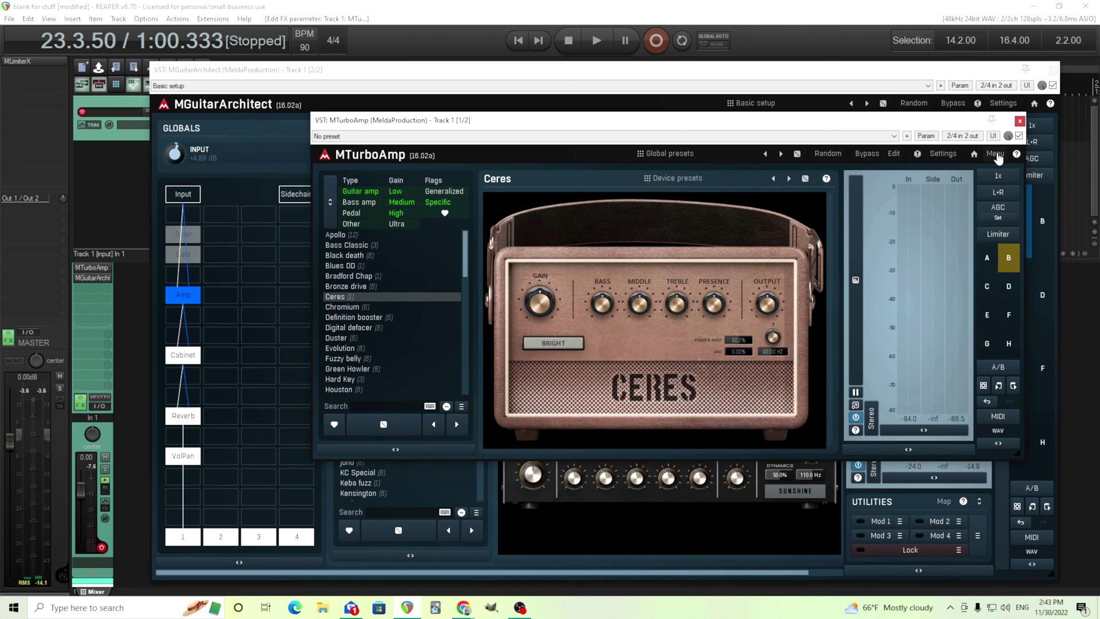
left_click(940, 155)
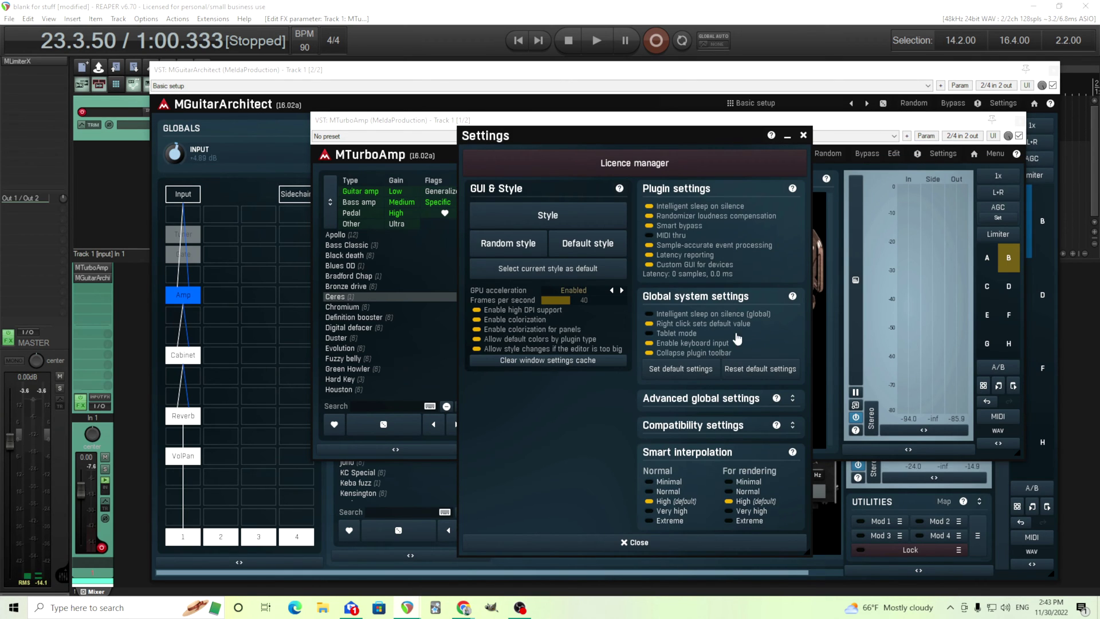
left_click(803, 136)
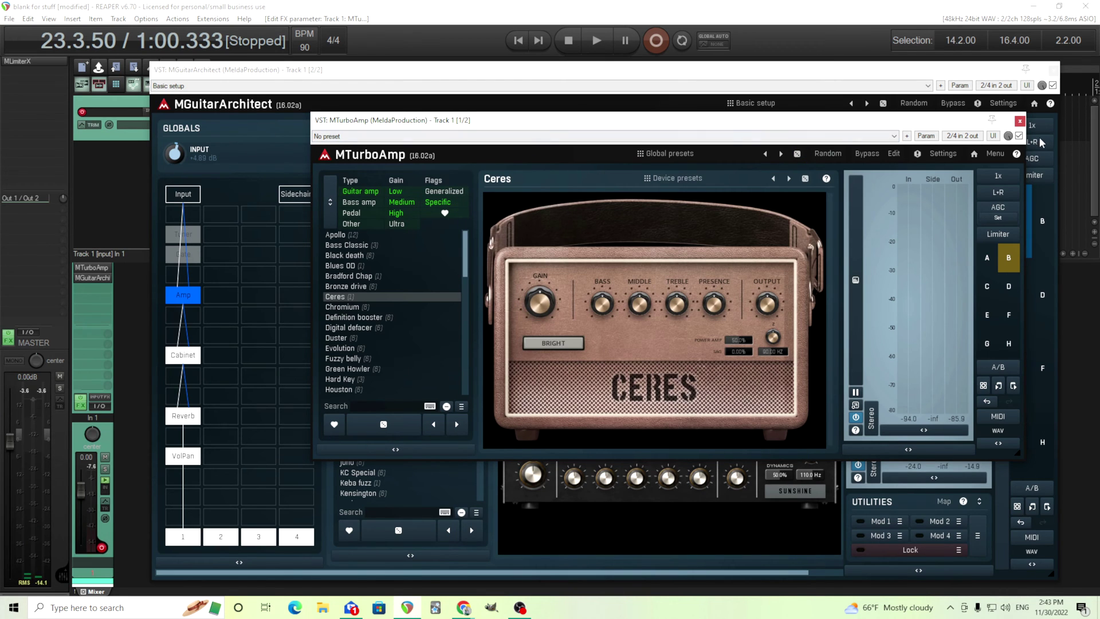
left_click(1019, 122)
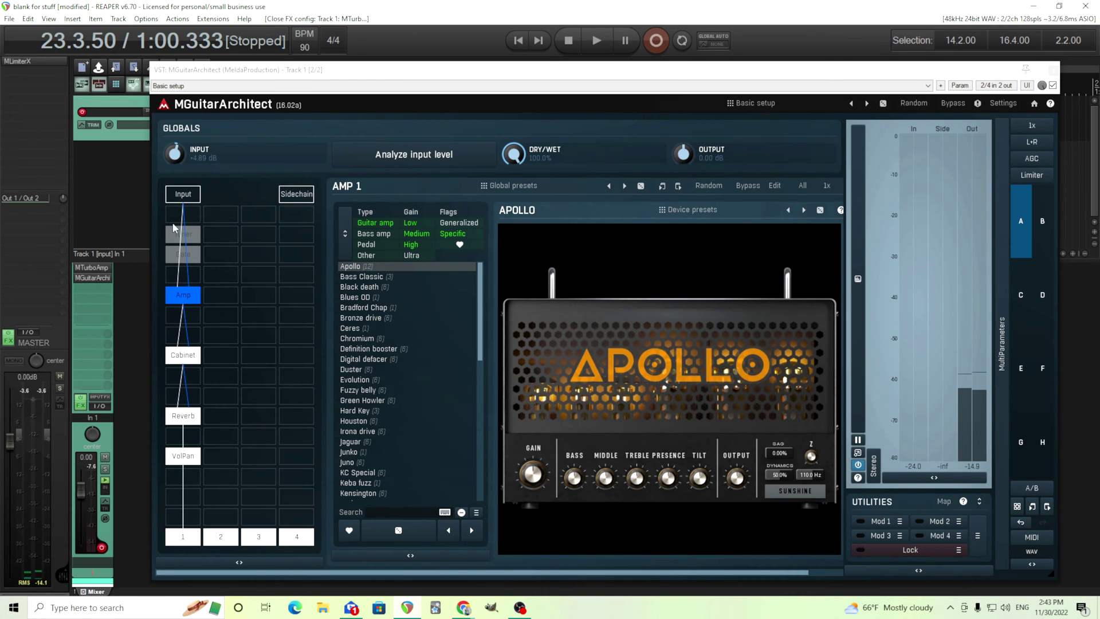
Delete the Tuner module from MGuitarArchitect's chain and bring up the preset browser
left_click(213, 234)
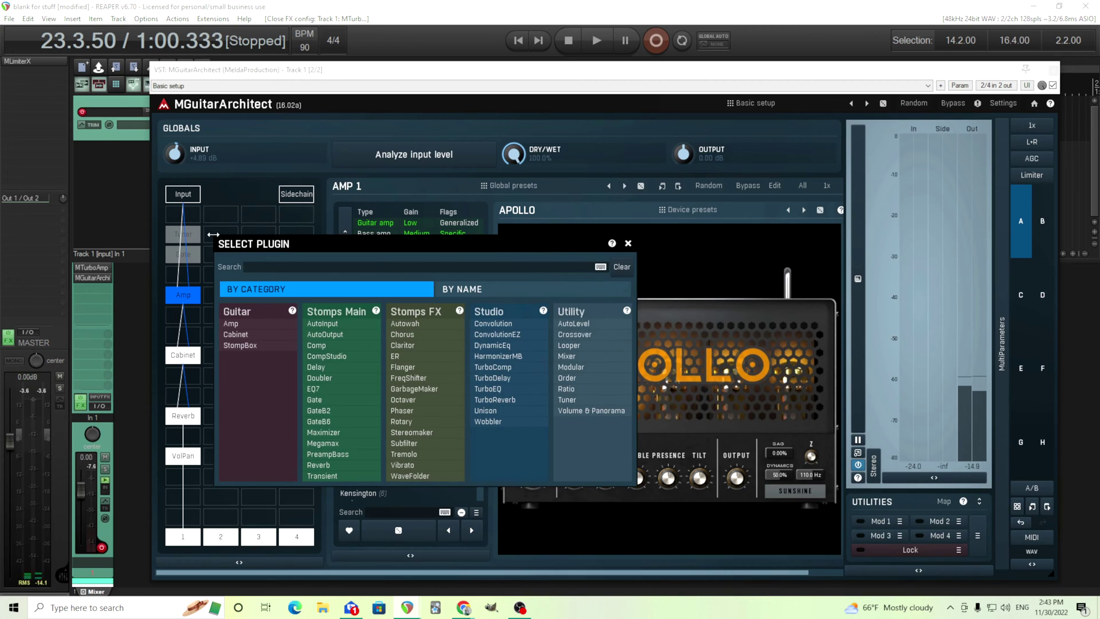
left_click(628, 242)
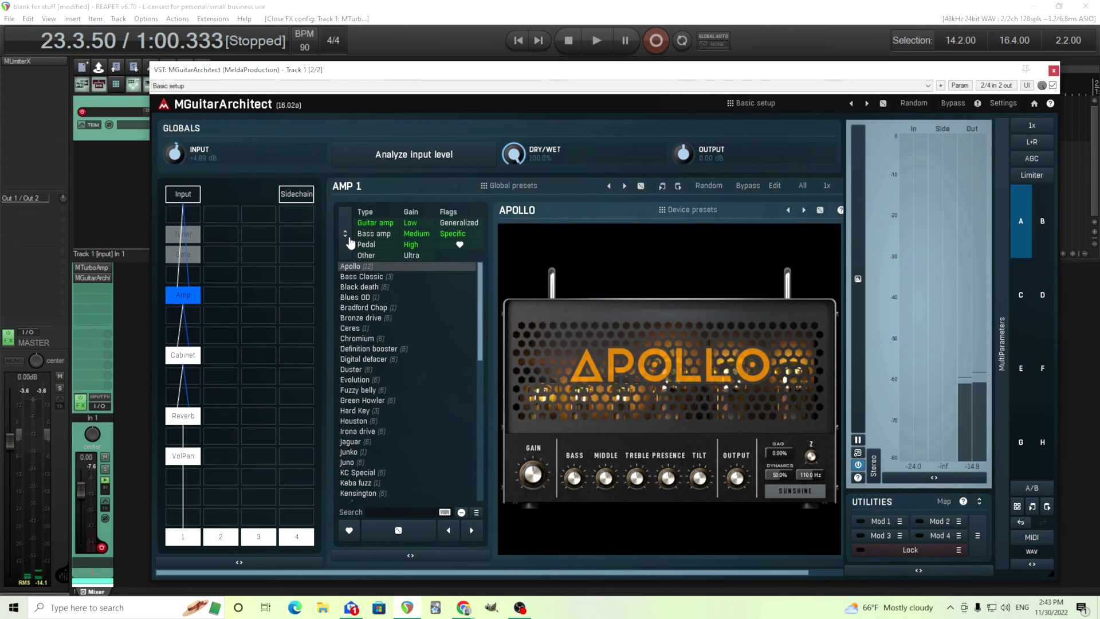
left_click(192, 239)
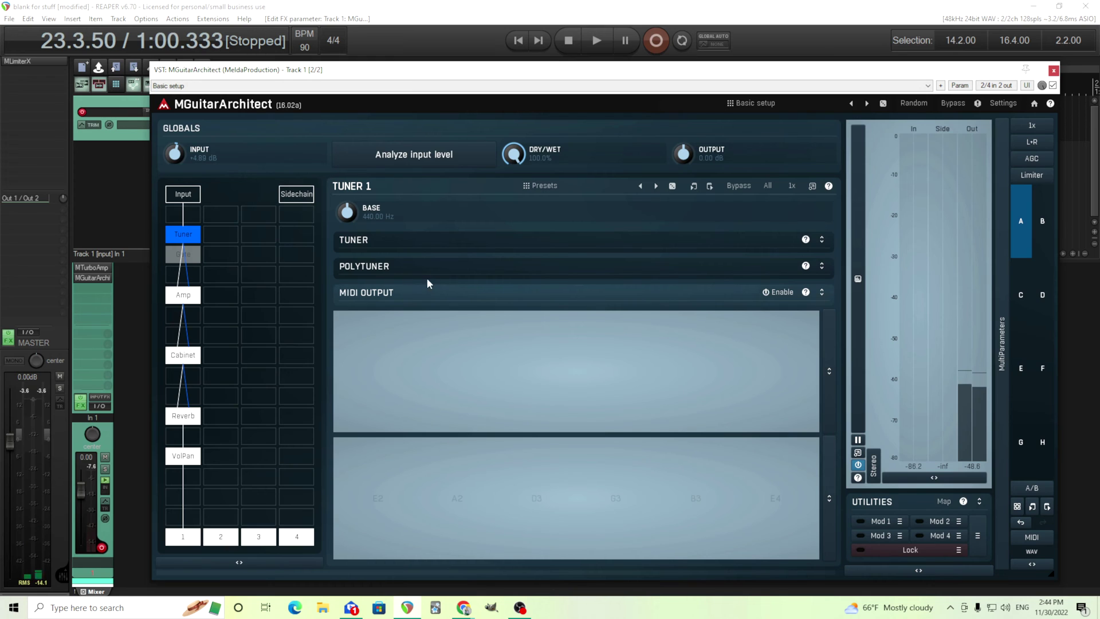
right_click(197, 235)
left_click(614, 412)
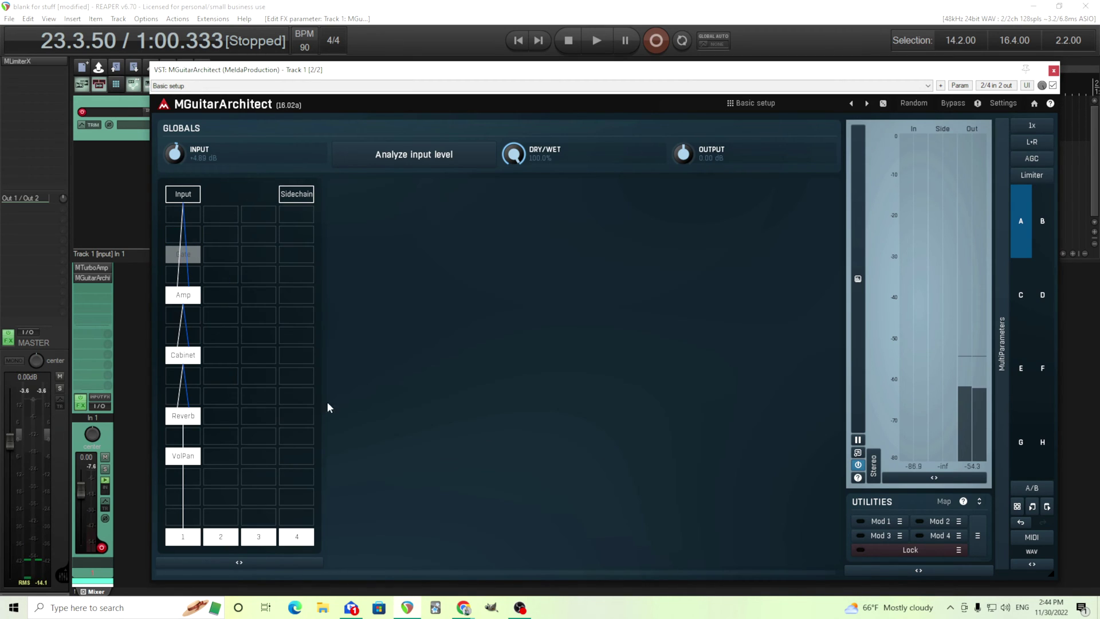
left_click(753, 104)
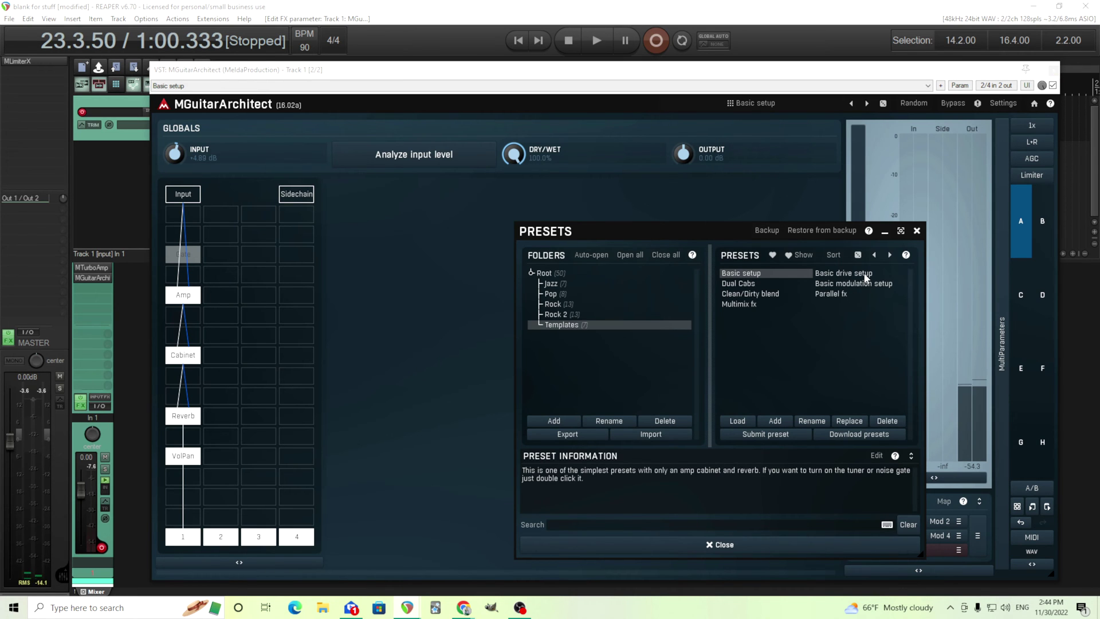
Try the Dual Cabs preset, then load the Clean/Dirty blend template
left_click(760, 285)
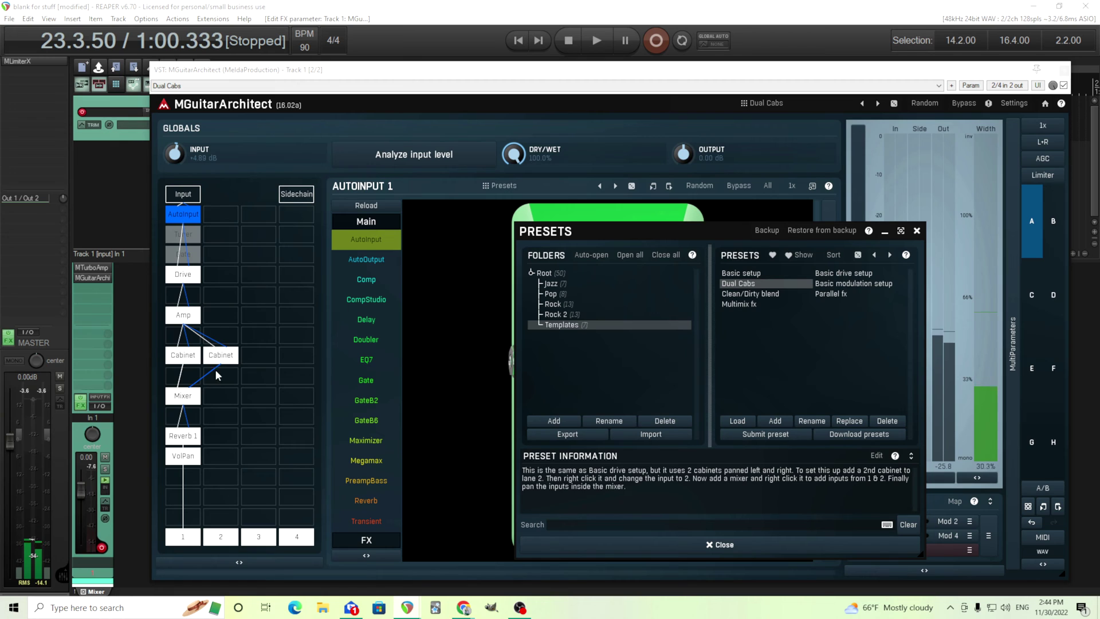
left_click(186, 395)
mouse_move(600, 239)
left_mouse_down()
mouse_move(561, 400)
mouse_move(596, 245)
left_mouse_up()
double_click(703, 309)
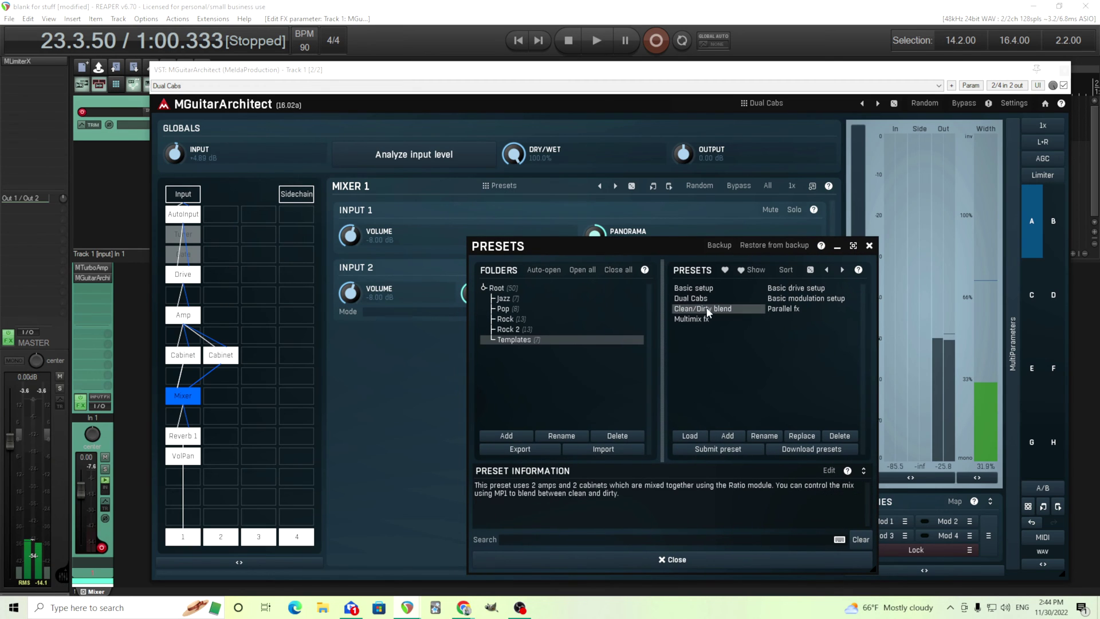
left_click(677, 564)
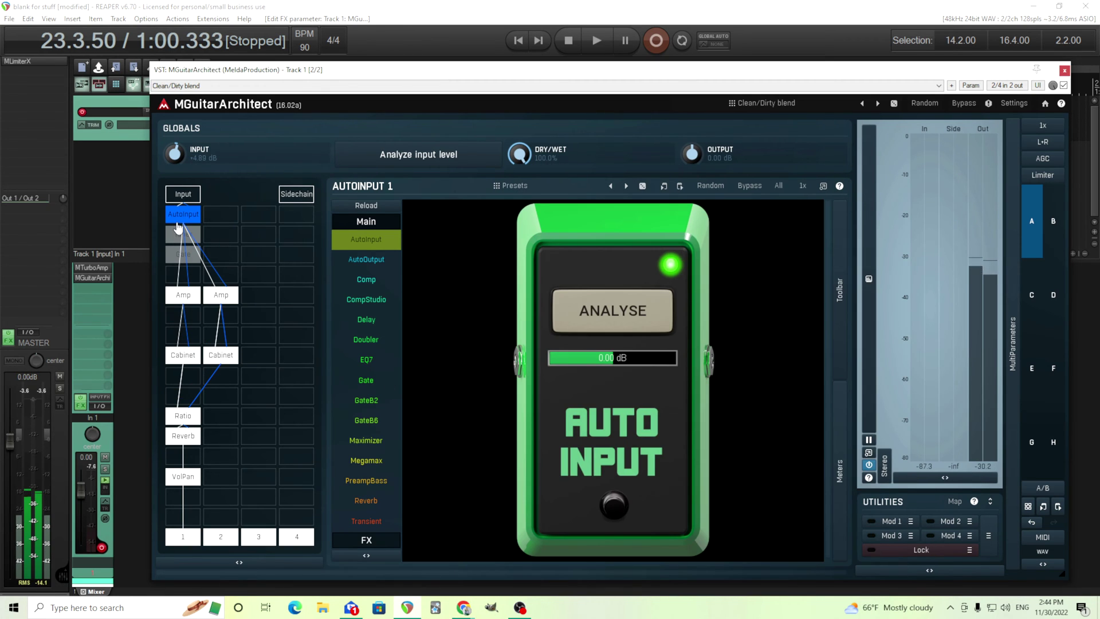
Disconnect and reconnect output 1, then display the Ratio module's 50% blend controls
left_click(193, 540)
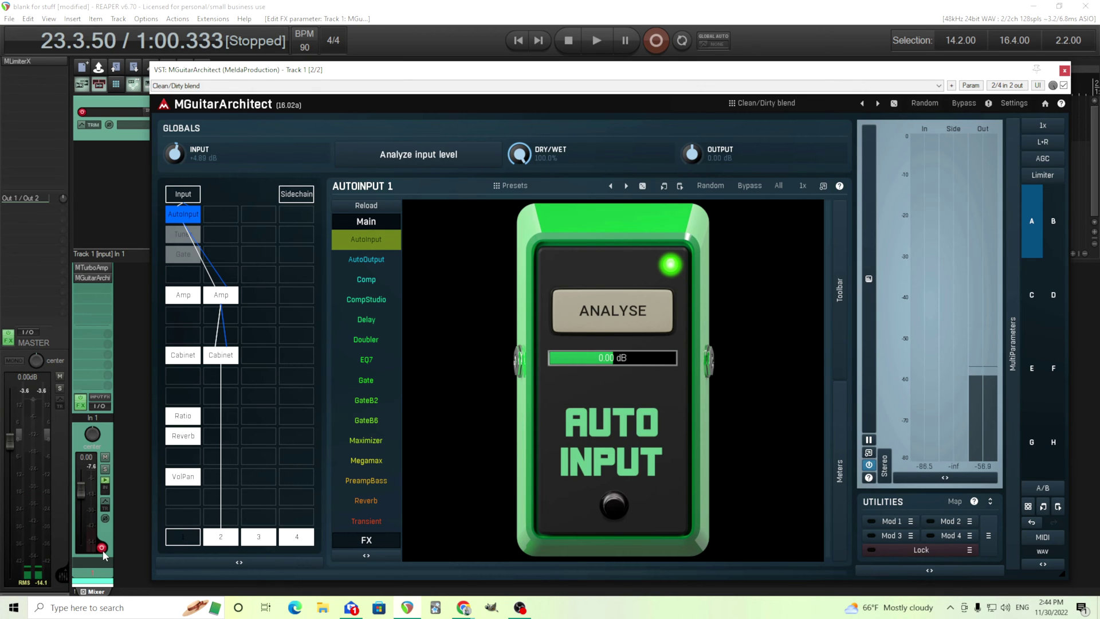
left_click(181, 539)
left_click(186, 417)
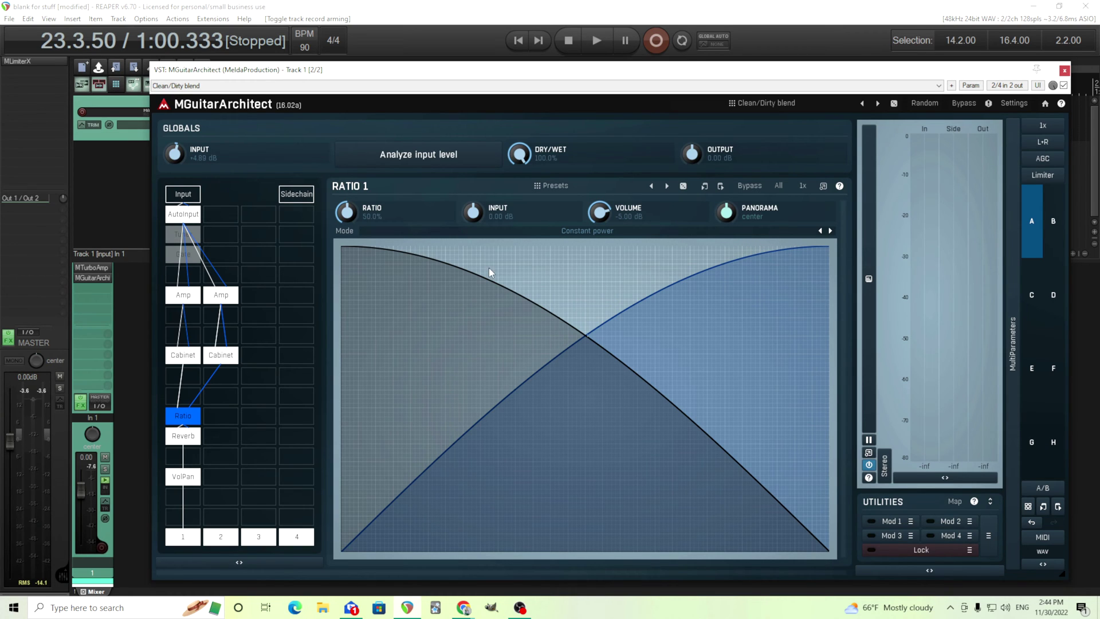
Audition the Ratio blend at about 84% and 0%, resetting it to 50% in between
left_click_drag(346, 212, 346, 235)
double_click(355, 206)
left_click_drag(346, 213, 346, 246)
With the track armed, sweep Ratio to 100% and 75%, reset to 50%, then zero the input gain
left_click(102, 547)
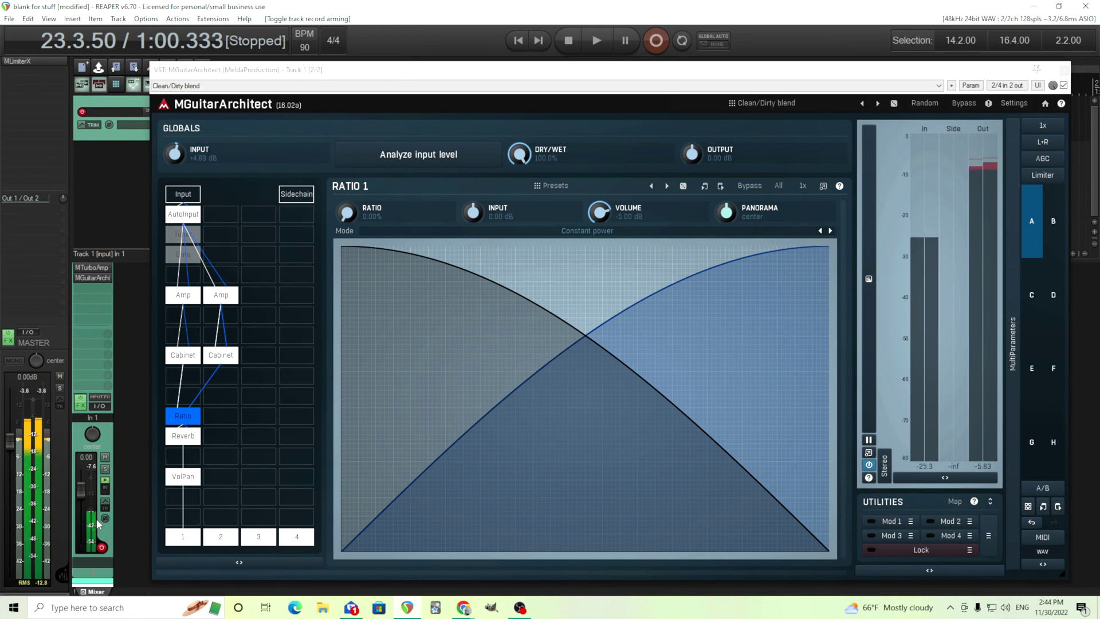
left_click_drag(347, 213, 346, 166)
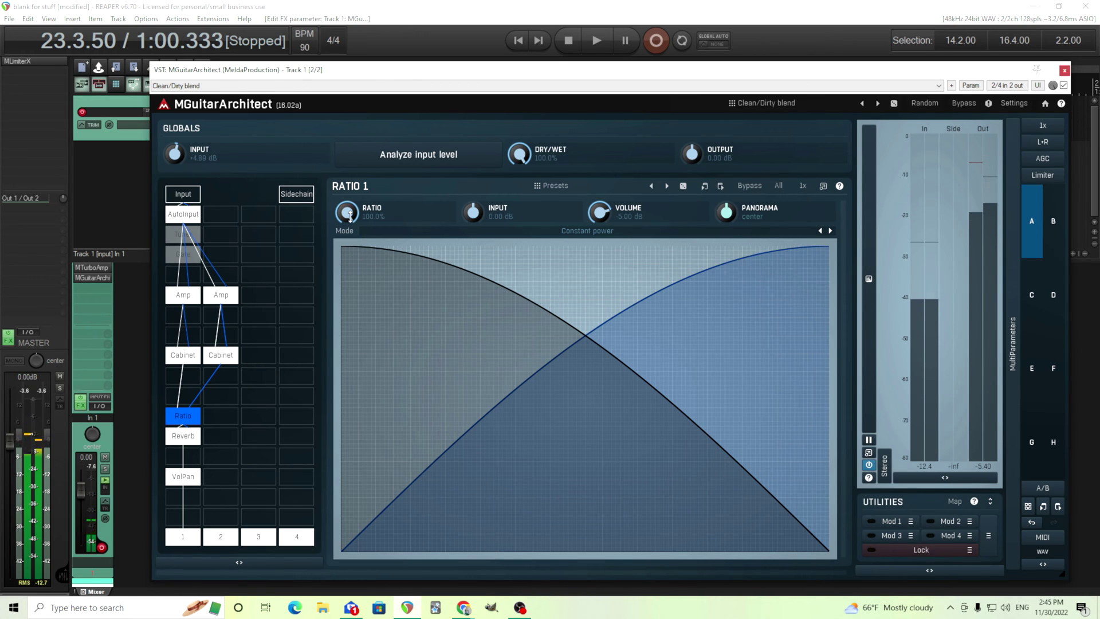
left_click_drag(349, 217, 350, 273)
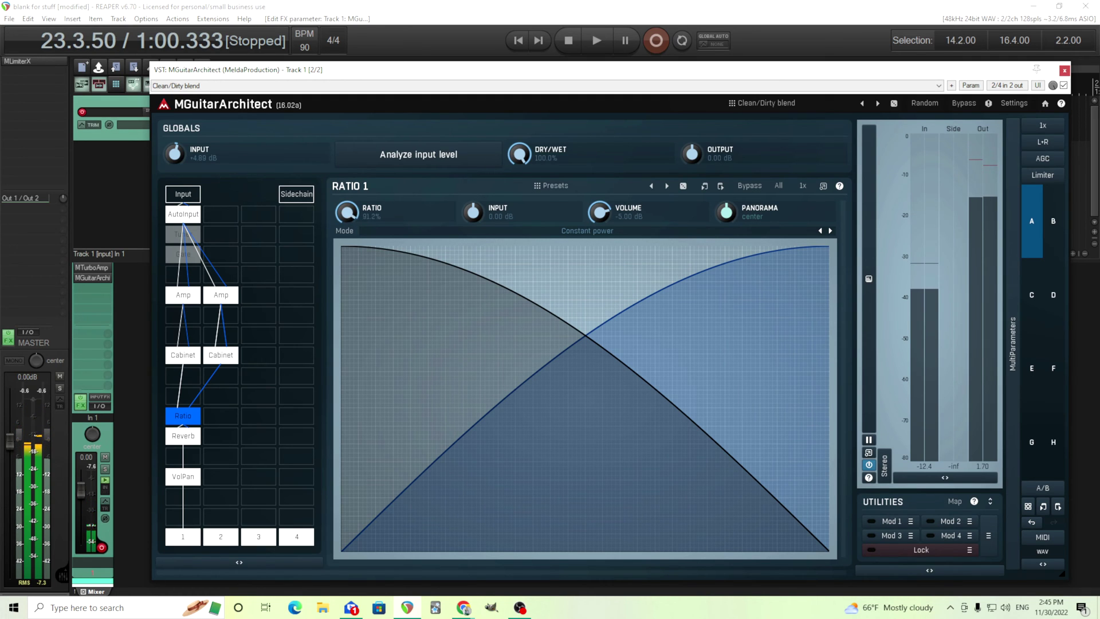
double_click(347, 212)
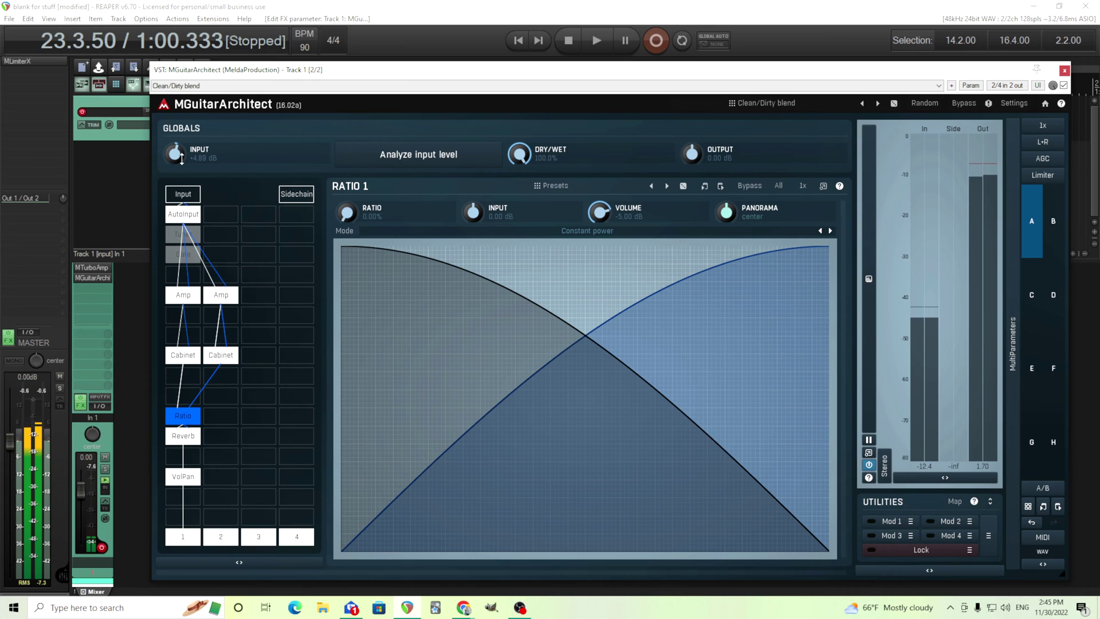
left_click(101, 547)
double_click(173, 154)
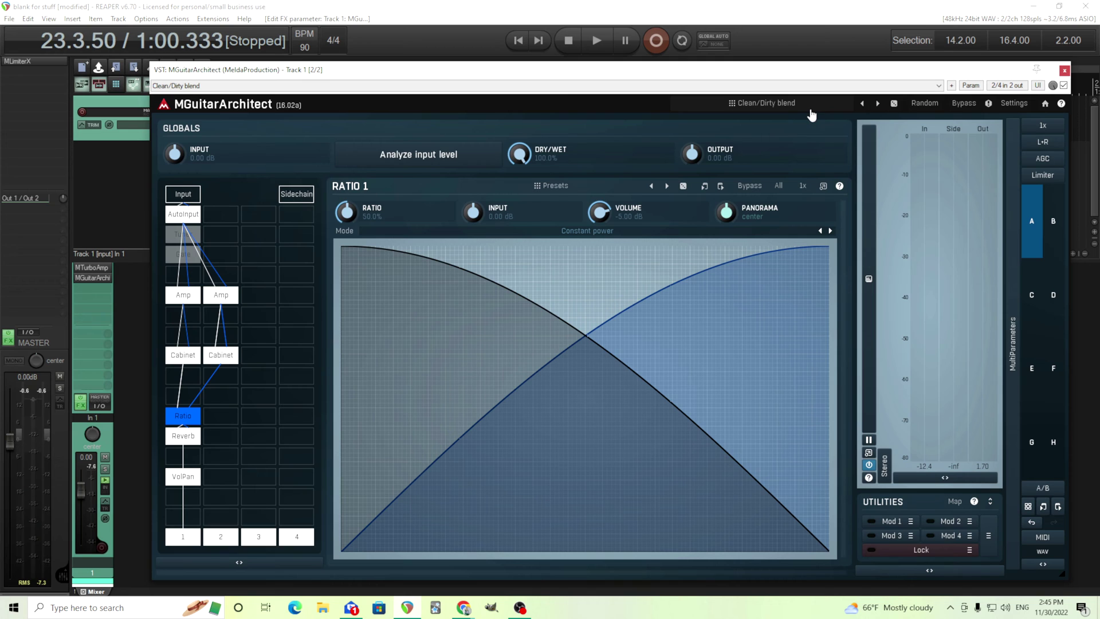
Load the 'Basic drive setup' preset in MGuitarArchitect
left_click(794, 101)
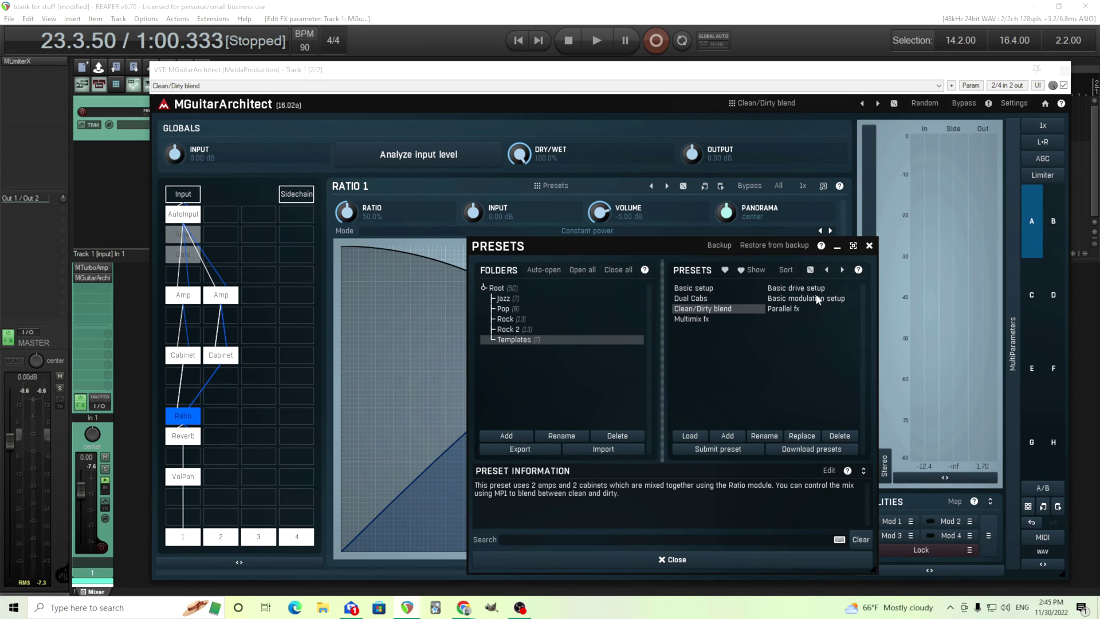
left_click(814, 290)
left_click(723, 560)
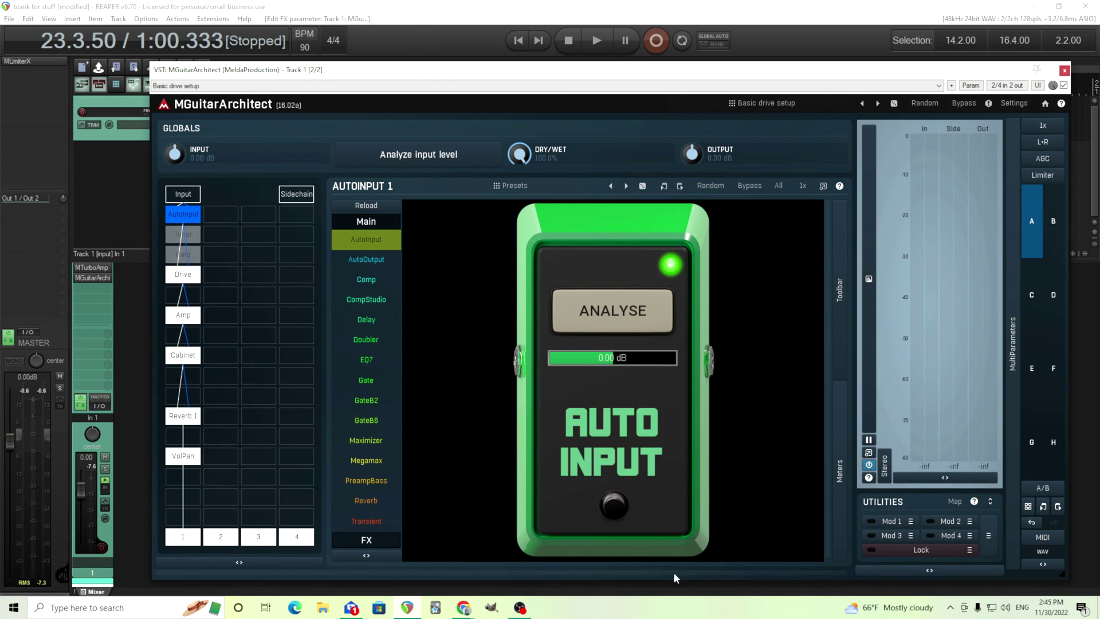
Delete the AutoInput module so Drive, with The Gooser pedal, starts the chain
right_click(191, 213)
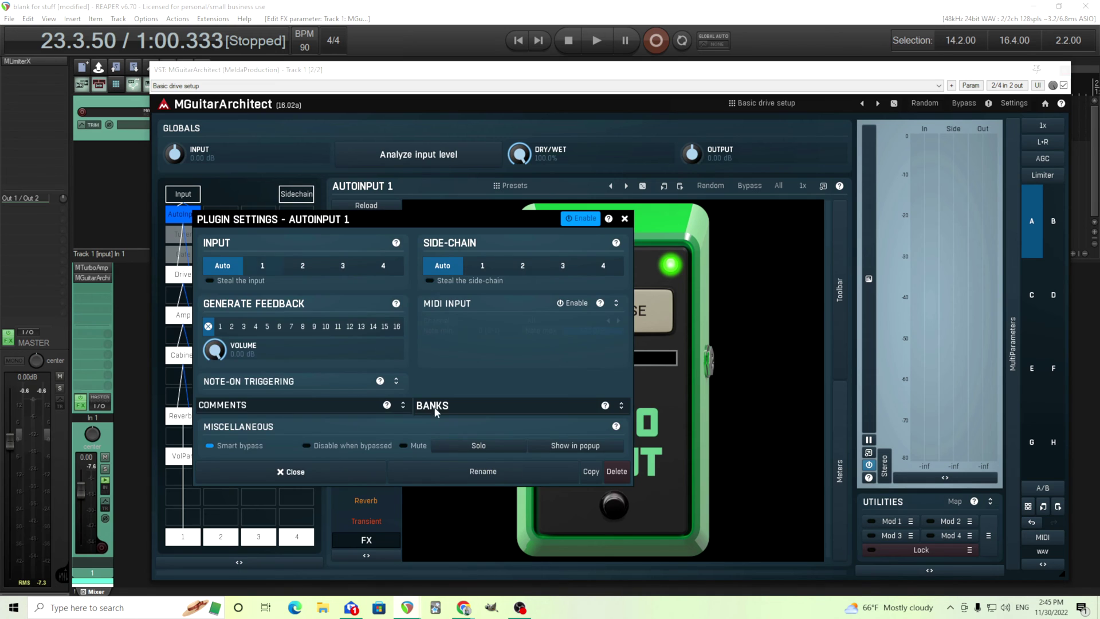
left_click(614, 479)
left_click(194, 282)
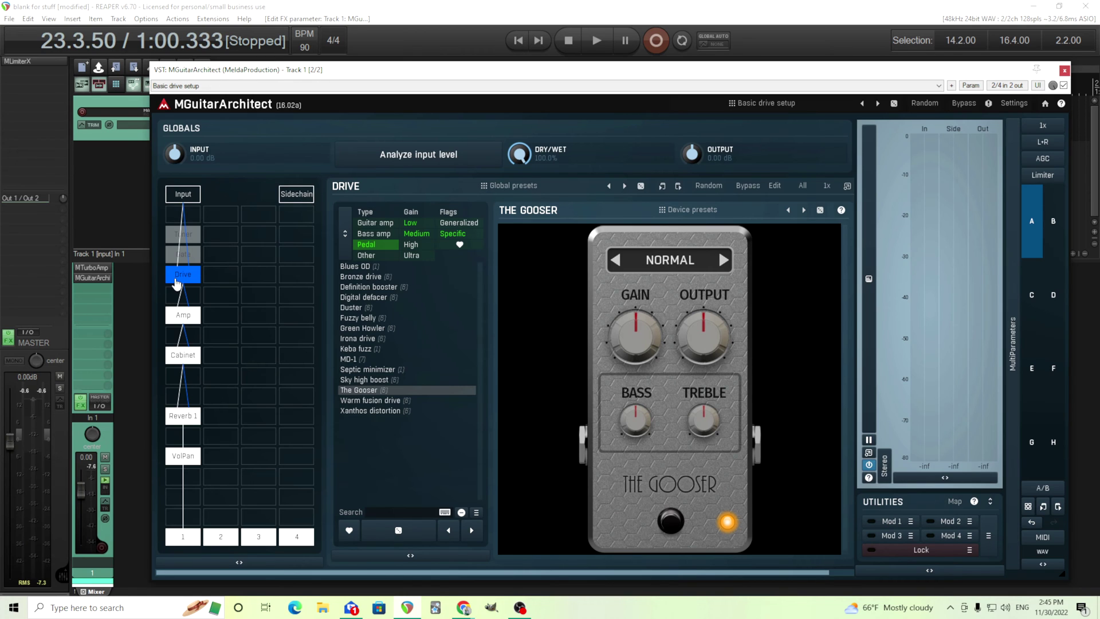
Add an Amp module, Amp 2 with the Mutation model, in the empty slot right of Drive
left_click(220, 279)
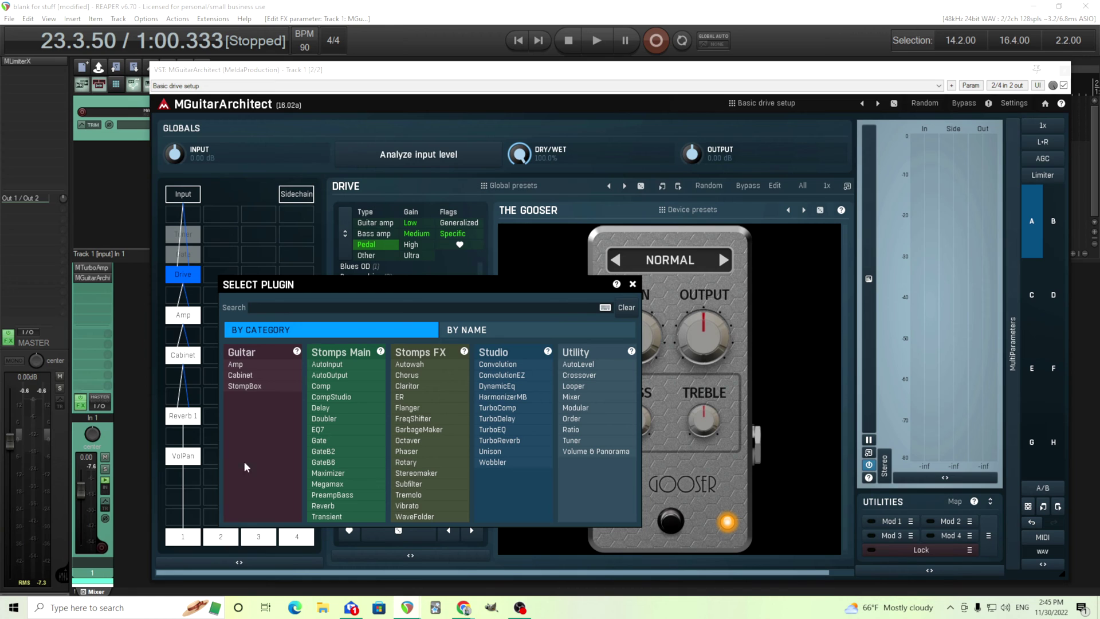
left_click(244, 370)
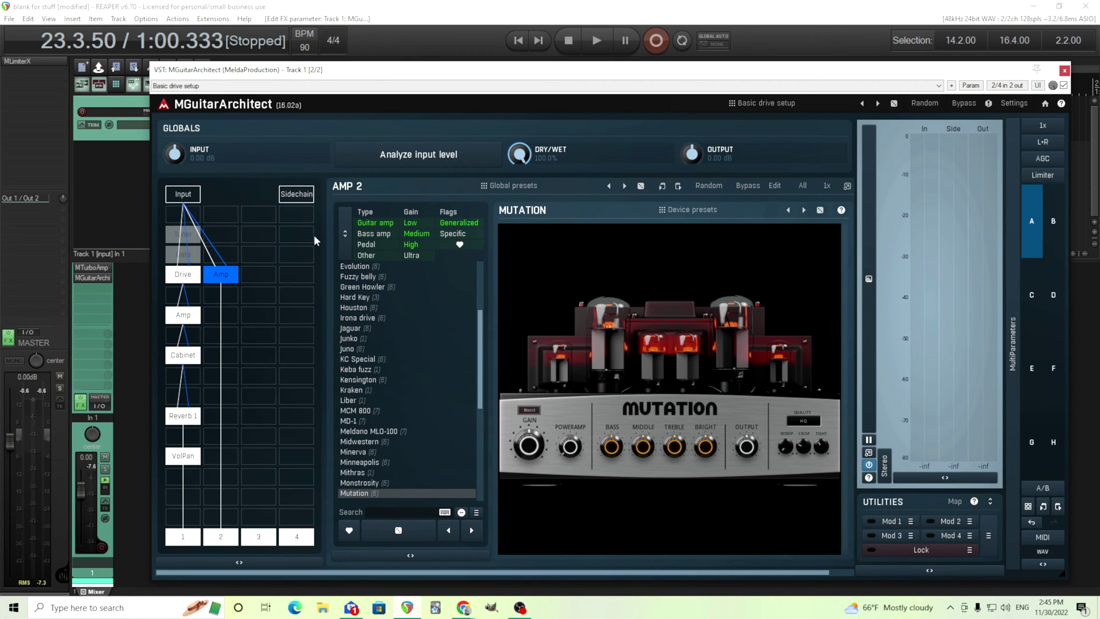
Rename the parallel Amp 2 module to 'OD' and confirm the name change
right_click(220, 279)
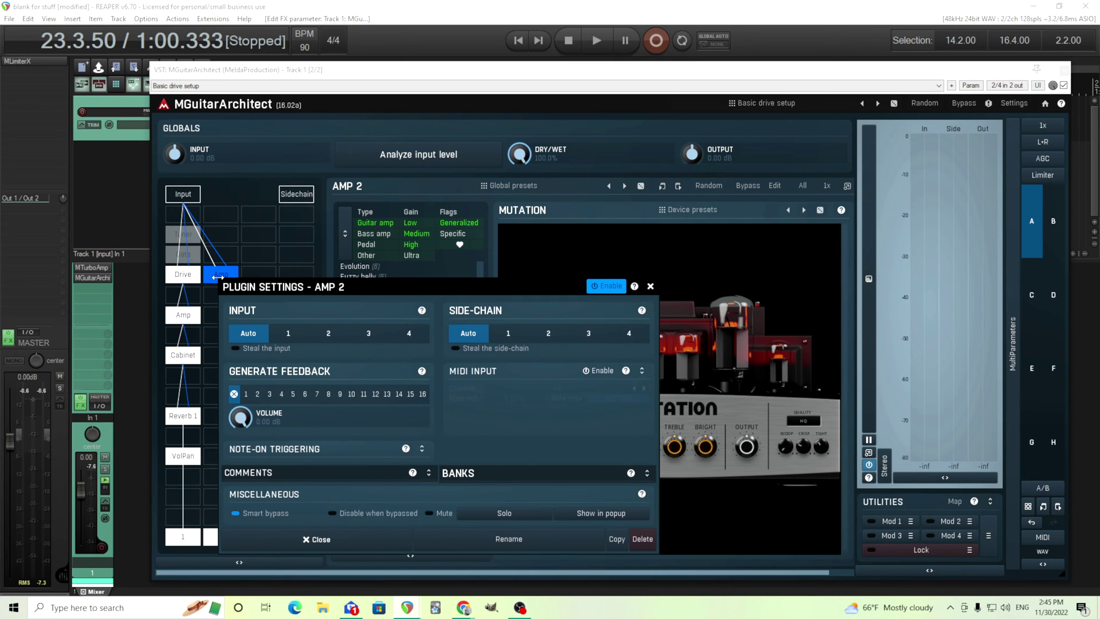
left_click(521, 544)
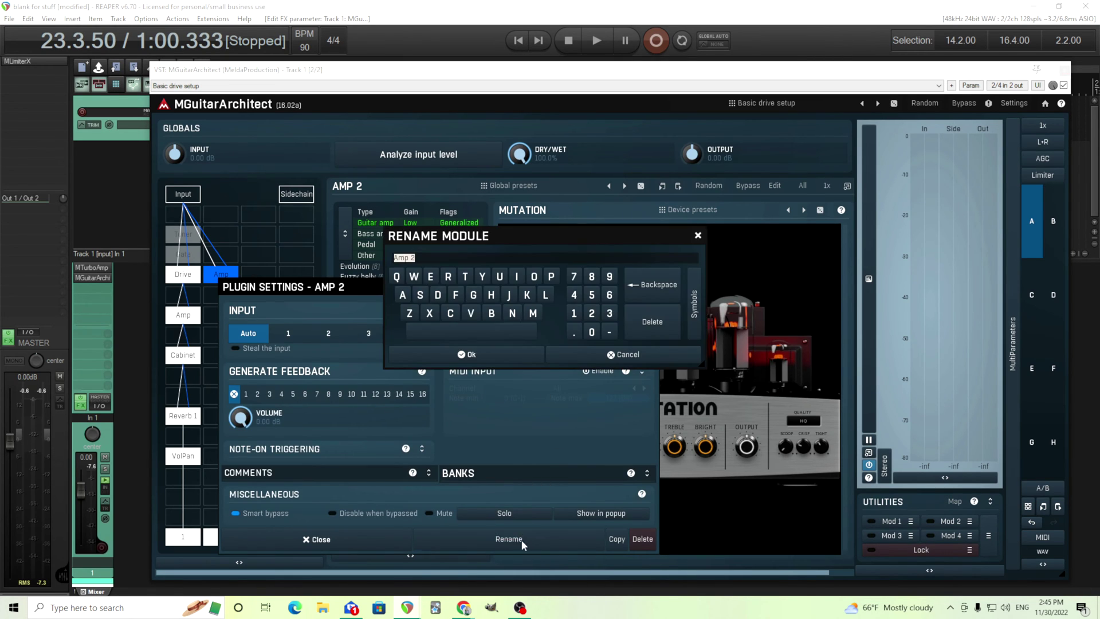
type("OD")
left_click(502, 358)
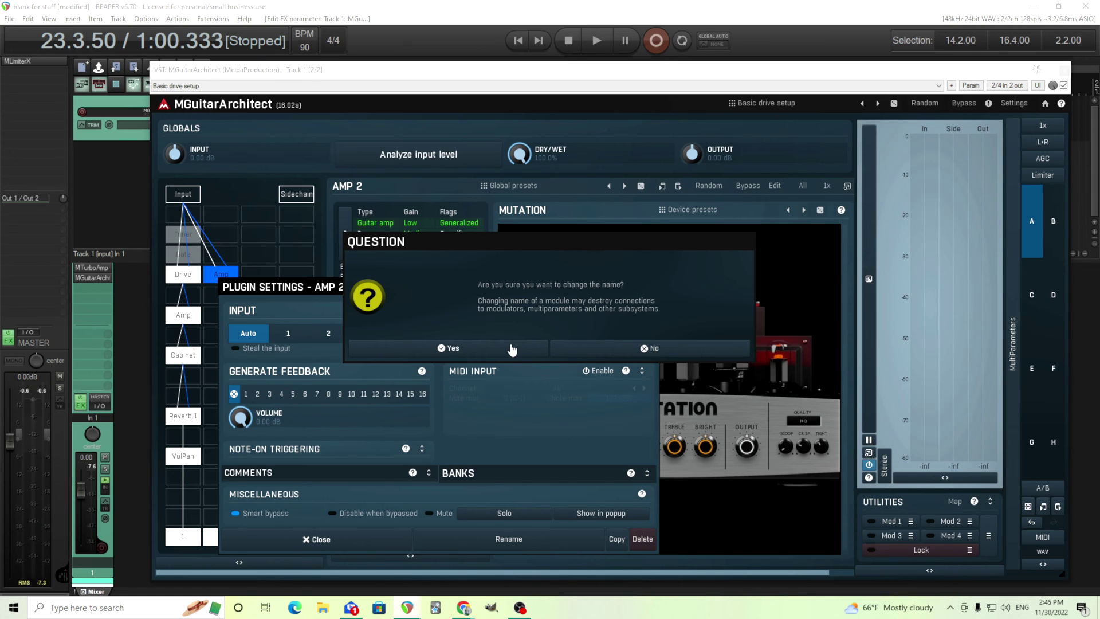
left_click(504, 349)
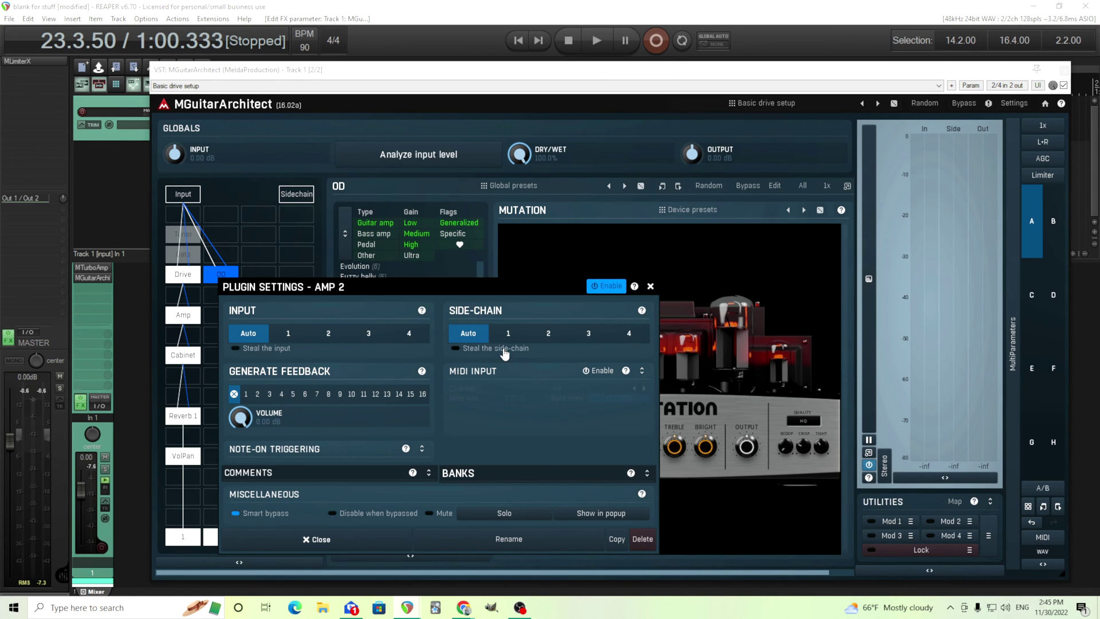
left_click(350, 542)
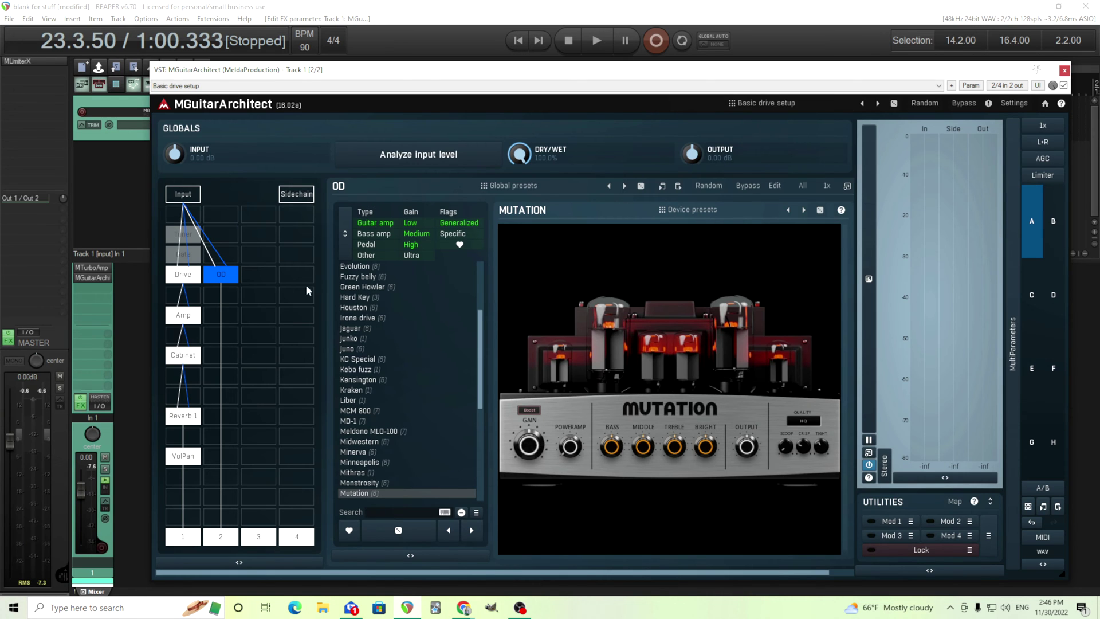
Delete the OD module and bring up Select Plugin for the empty slot beside Drive
right_click(208, 279)
left_click(637, 534)
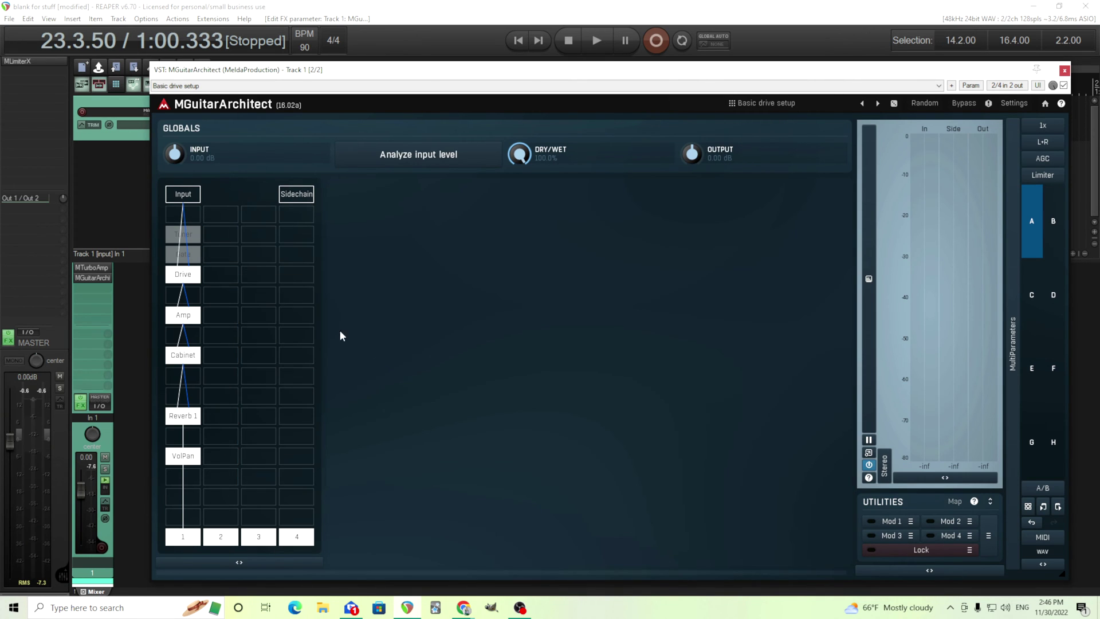
left_click(226, 274)
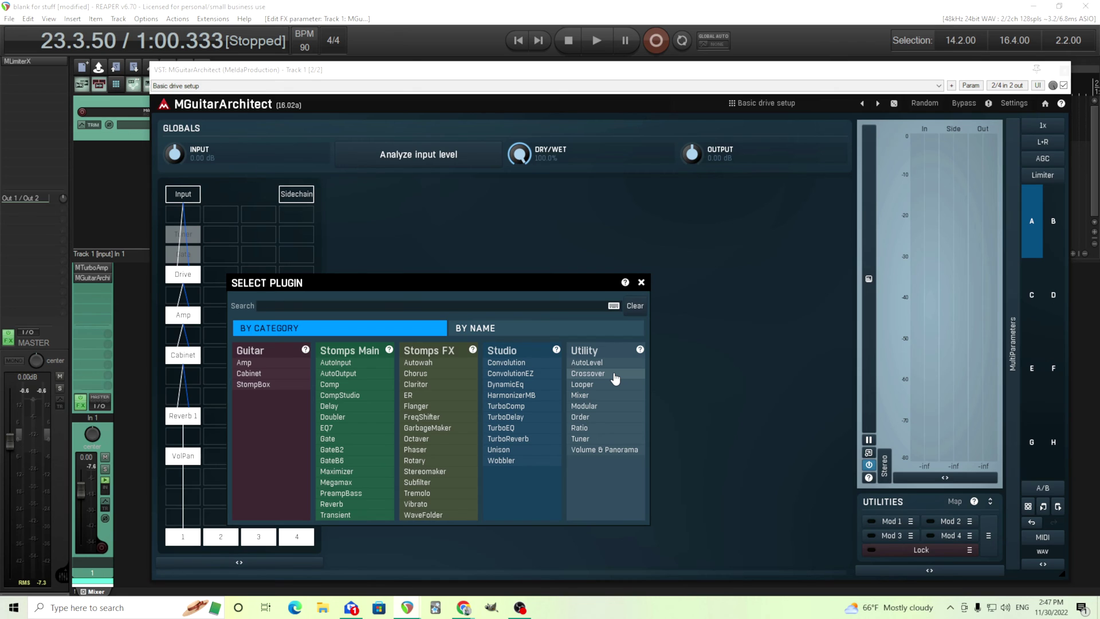
Add a Crossover beside Drive, split bands at about 530 Hz, and choose Analog LP
left_click(613, 376)
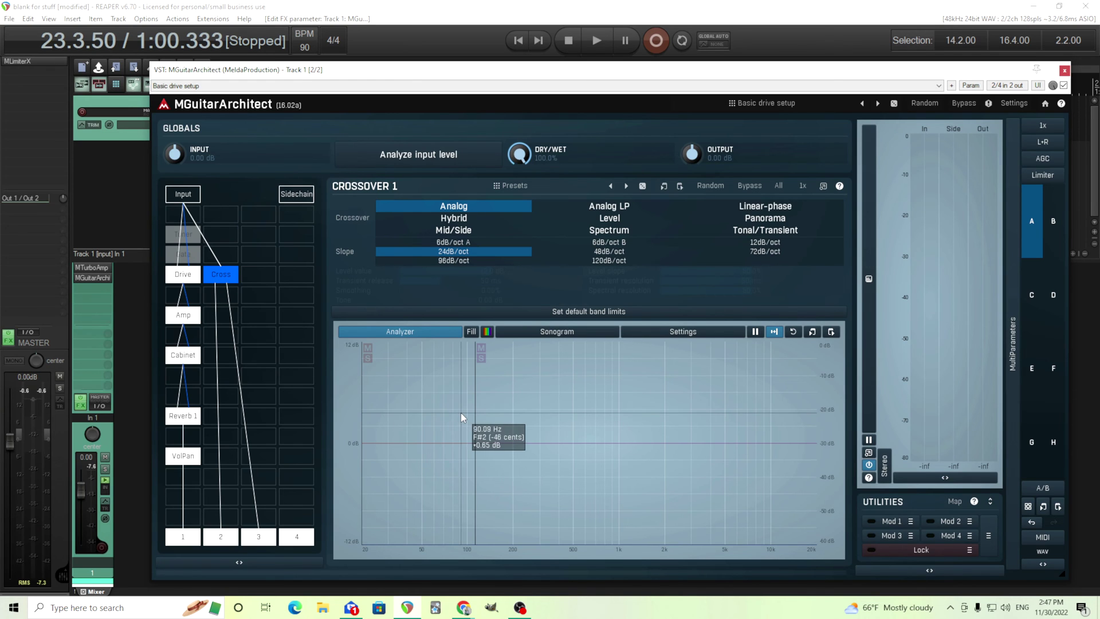
left_click_drag(462, 412, 588, 377)
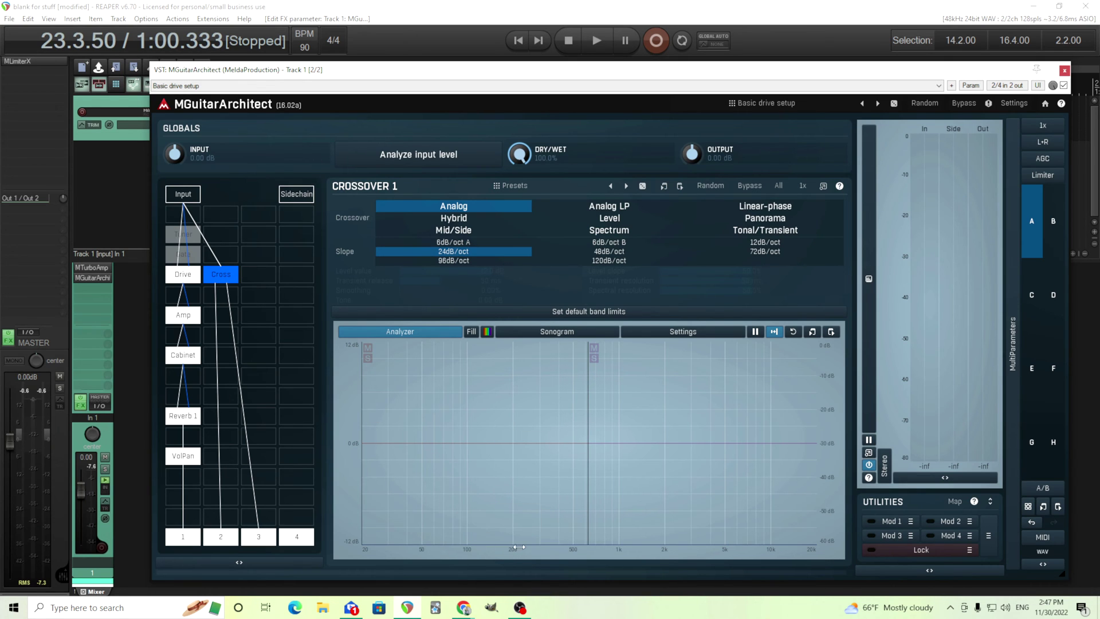
left_click_drag(587, 454, 572, 456)
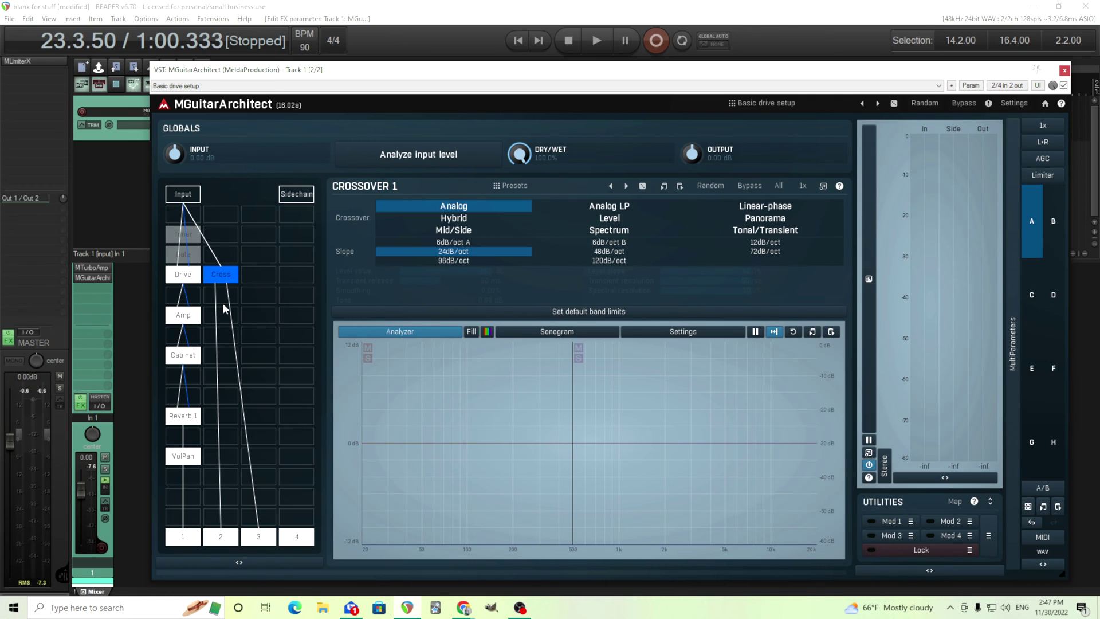
left_click(596, 211)
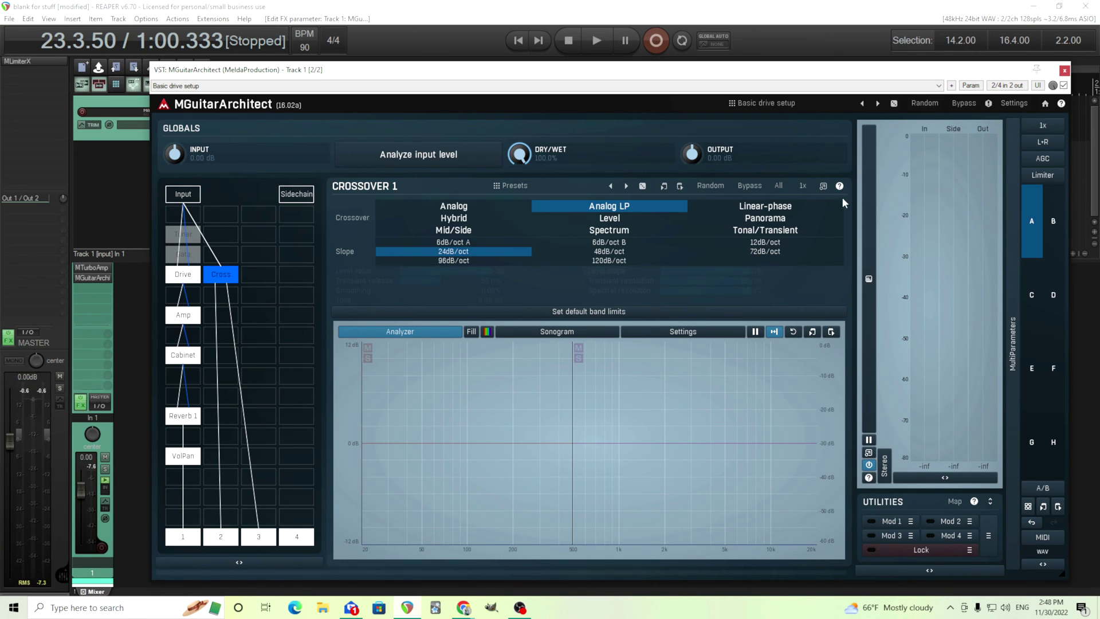
Cycle the Crossover through Linear-phase, Hybrid, Level, Panorama, Mid/Side and Spectrum, ending on Tonal/Transient
left_click(794, 206)
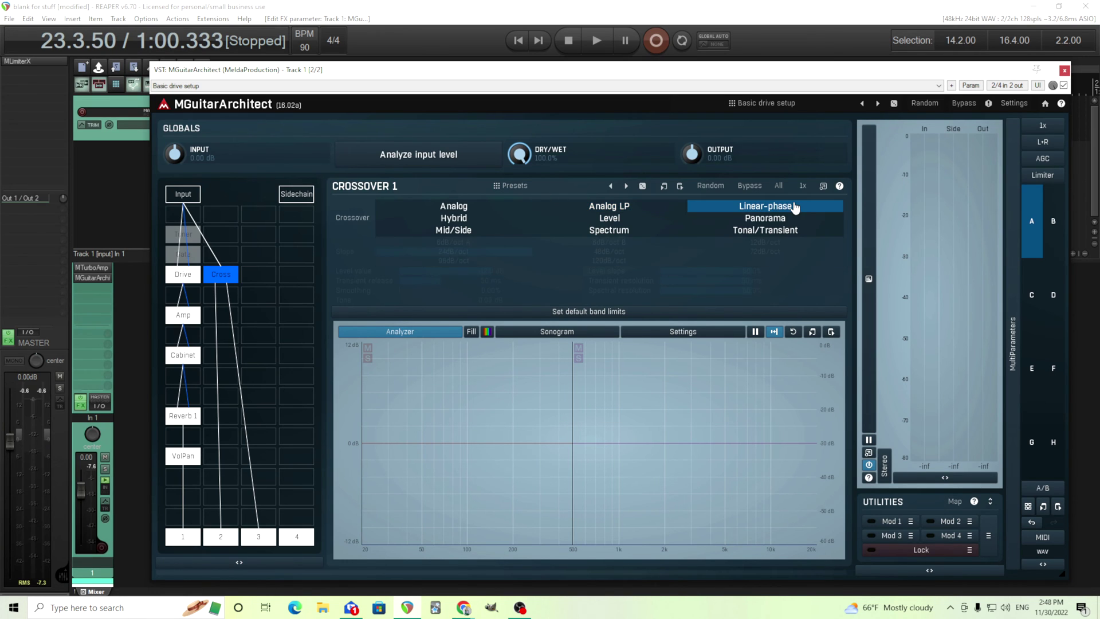
left_click(471, 218)
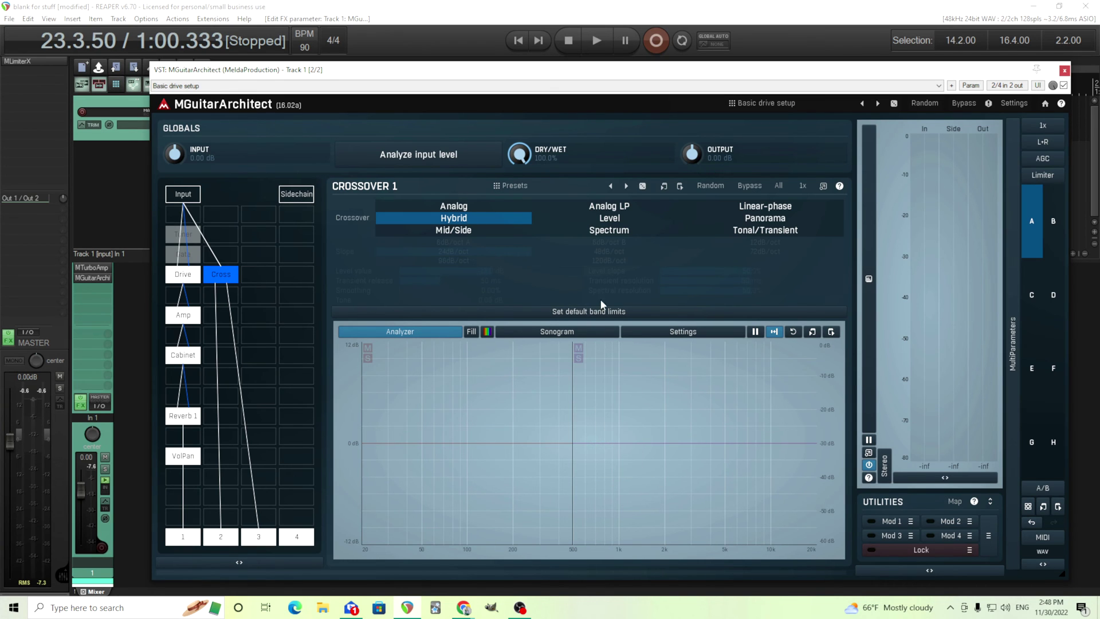
left_click(609, 218)
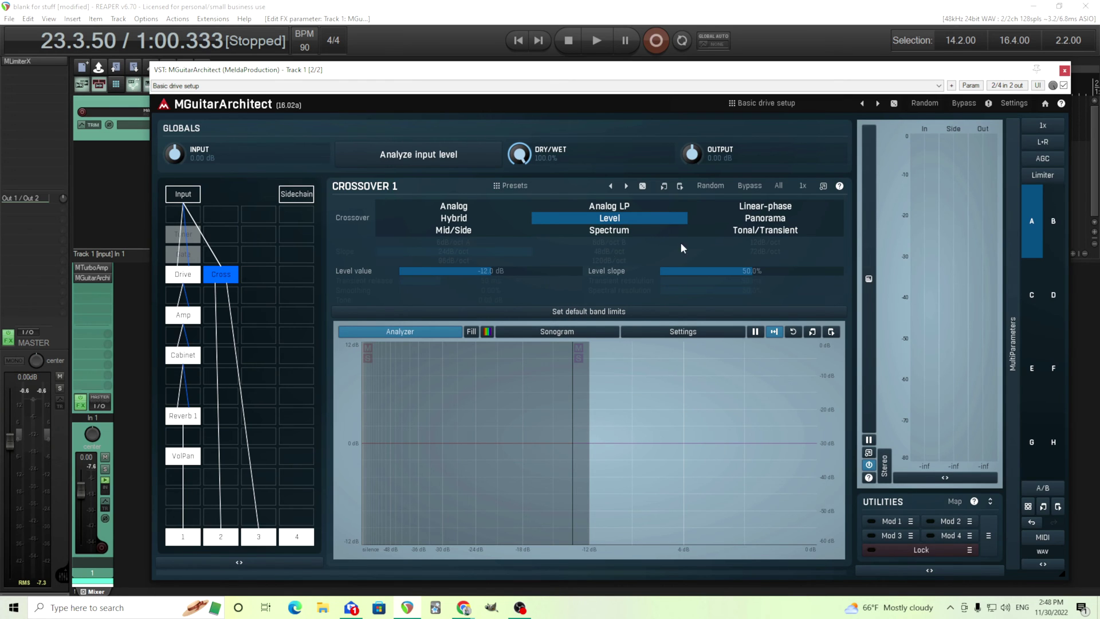
left_click(757, 221)
left_click_drag(573, 463, 589, 462)
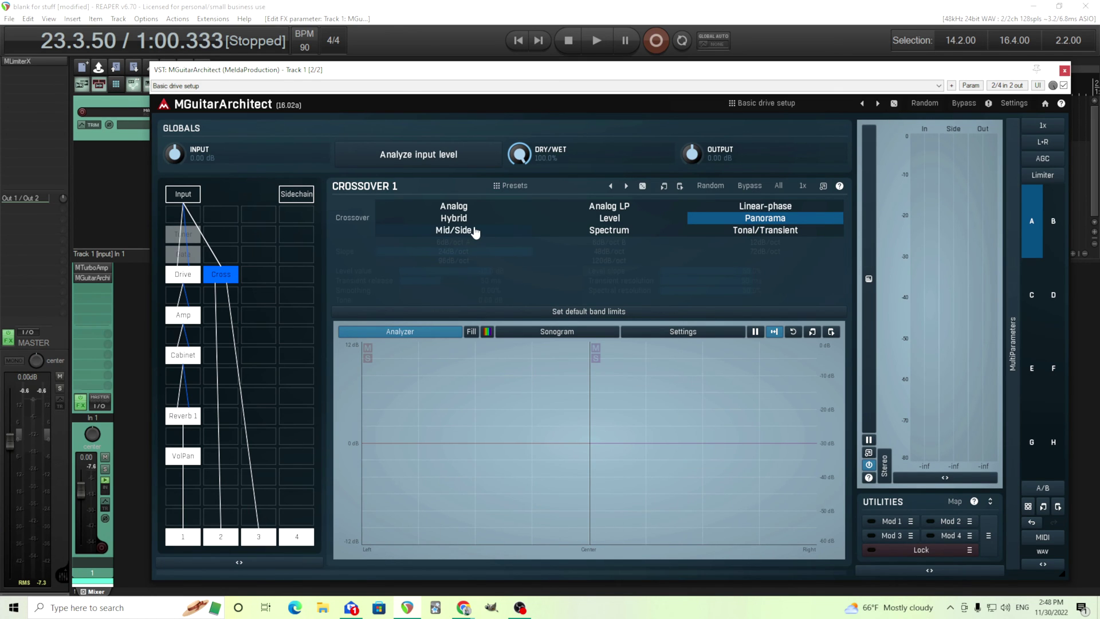
left_click(453, 230)
left_click_drag(589, 476, 377, 477)
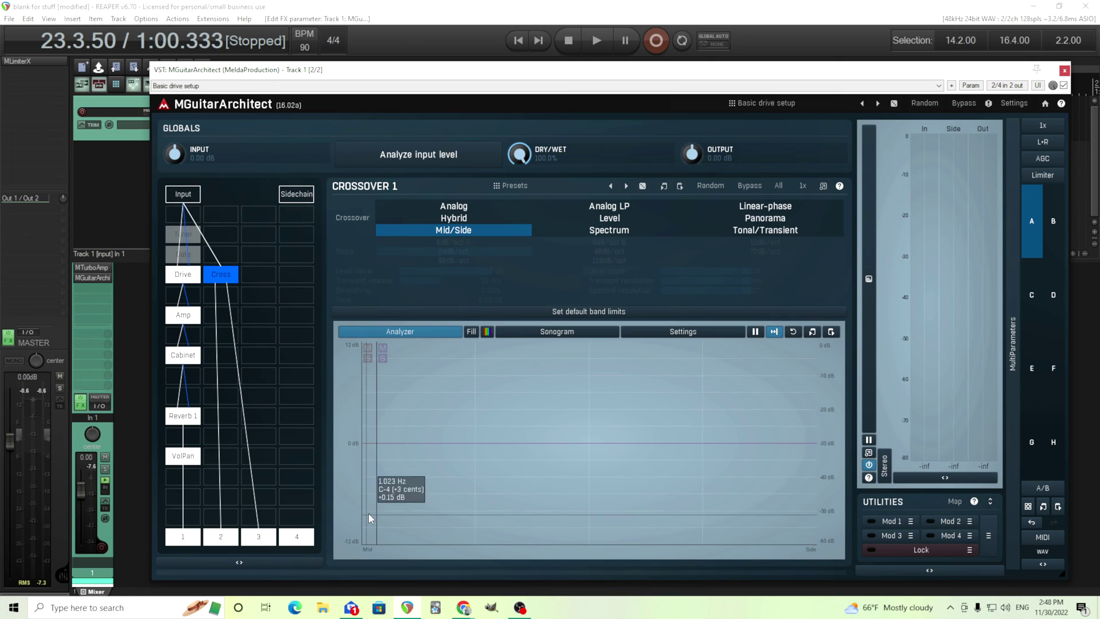
left_click(641, 231)
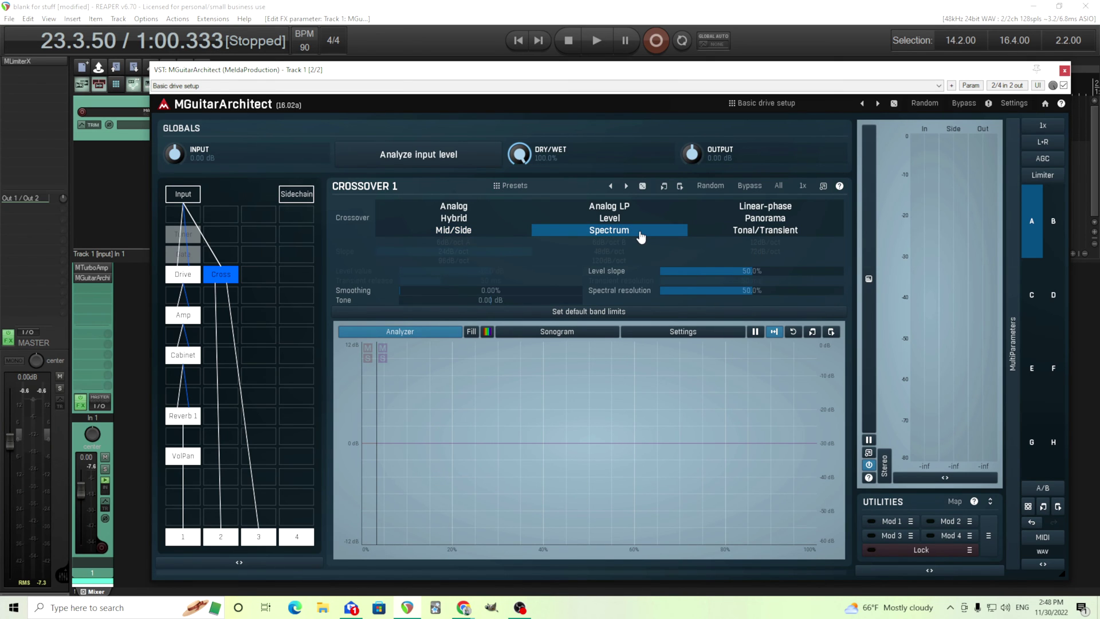
left_click(768, 232)
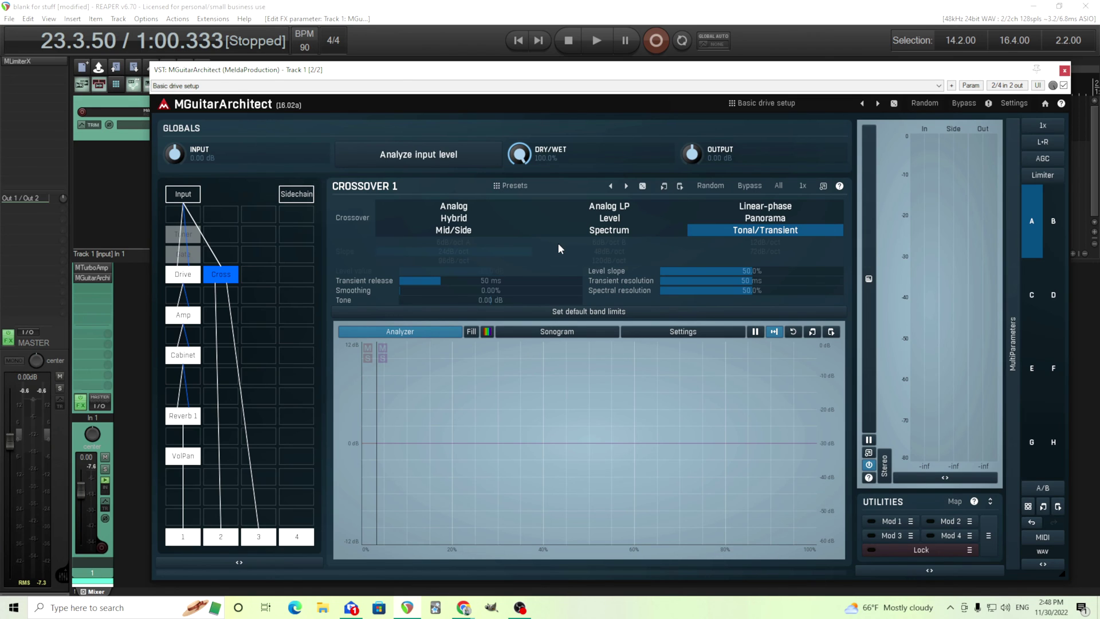
Delete the Crossover module and reopen the Select Plugin picker for its empty slot
right_click(228, 281)
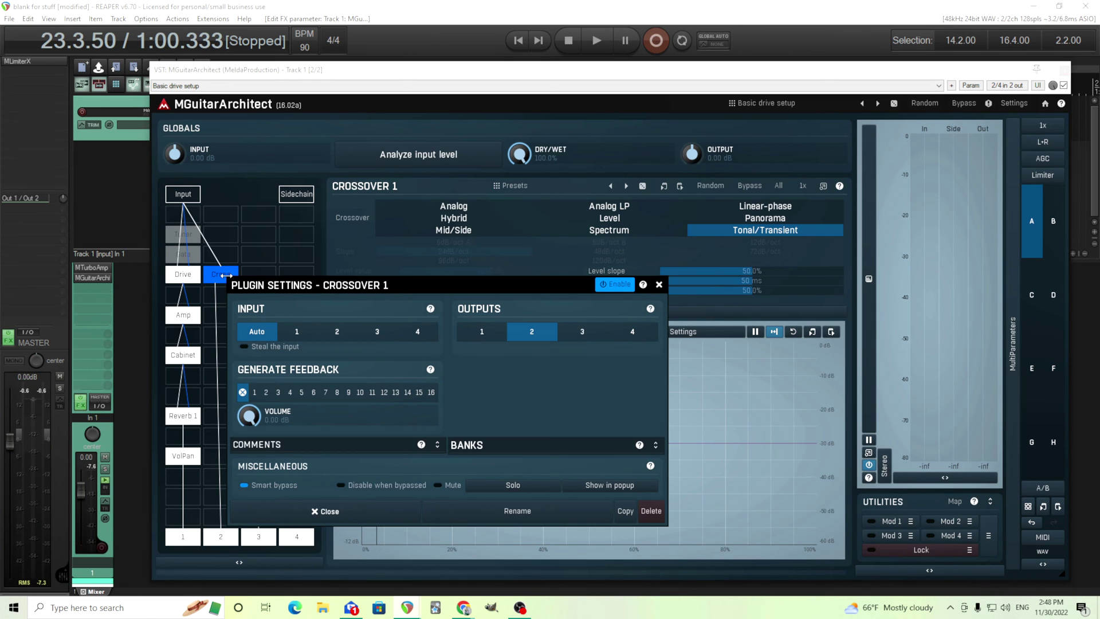
left_click(651, 508)
left_click(232, 280)
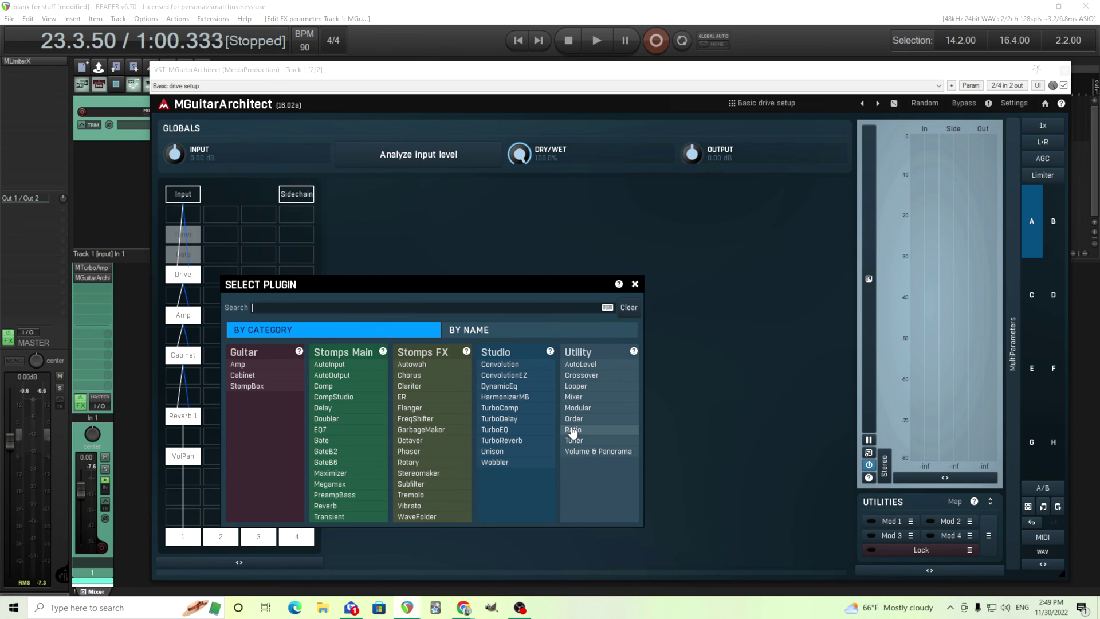
Add a Looper module, move it to the chain's top slot ahead of Drive, and stop its playback
left_click(585, 390)
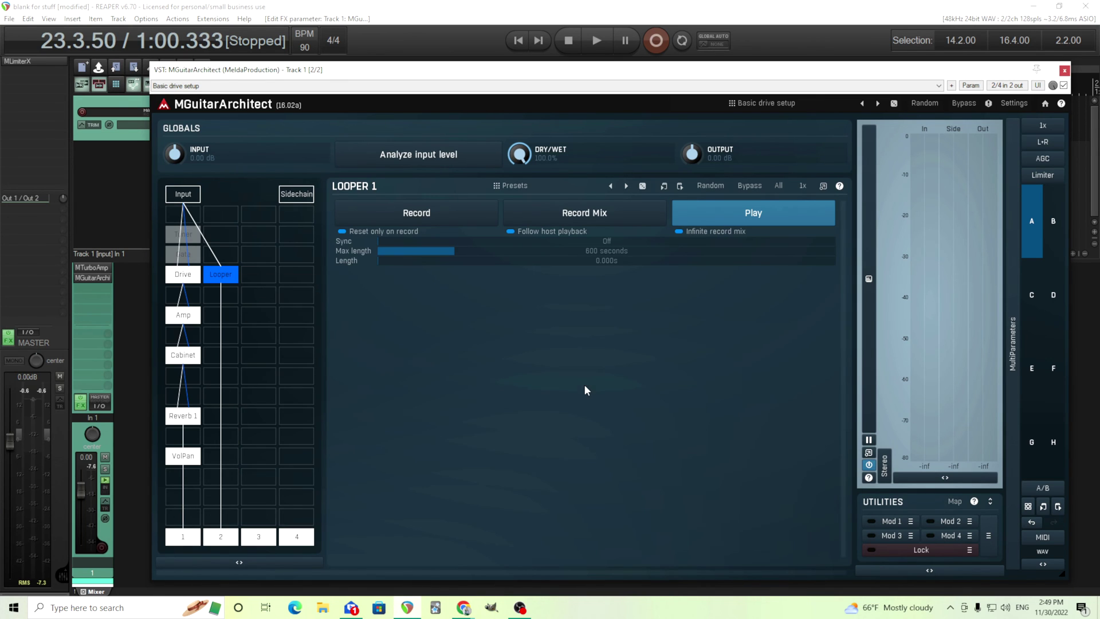
left_click_drag(236, 270, 194, 216)
left_click(770, 213)
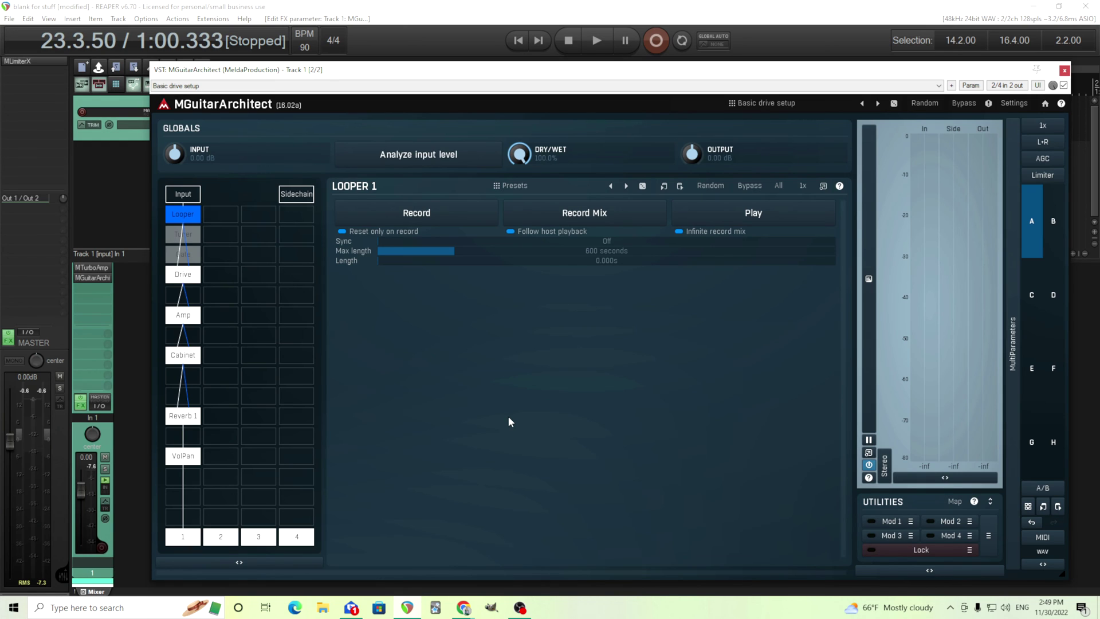
With track 1 armed and host following off, record a 5.032-second loop, then disarm
left_click(105, 546)
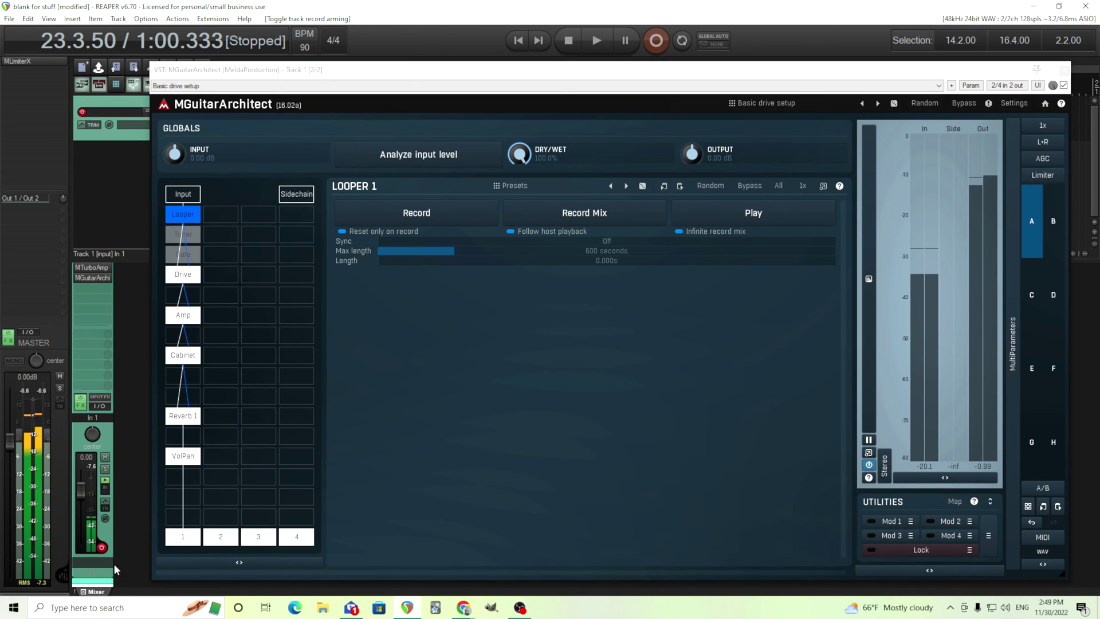
left_click(191, 280)
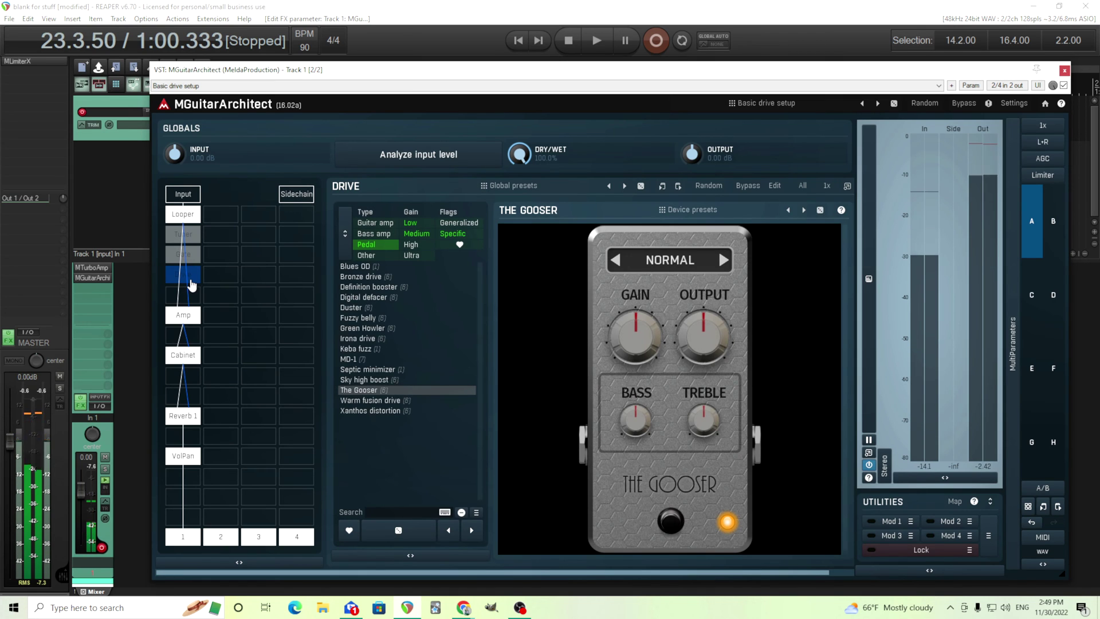
left_click(182, 216)
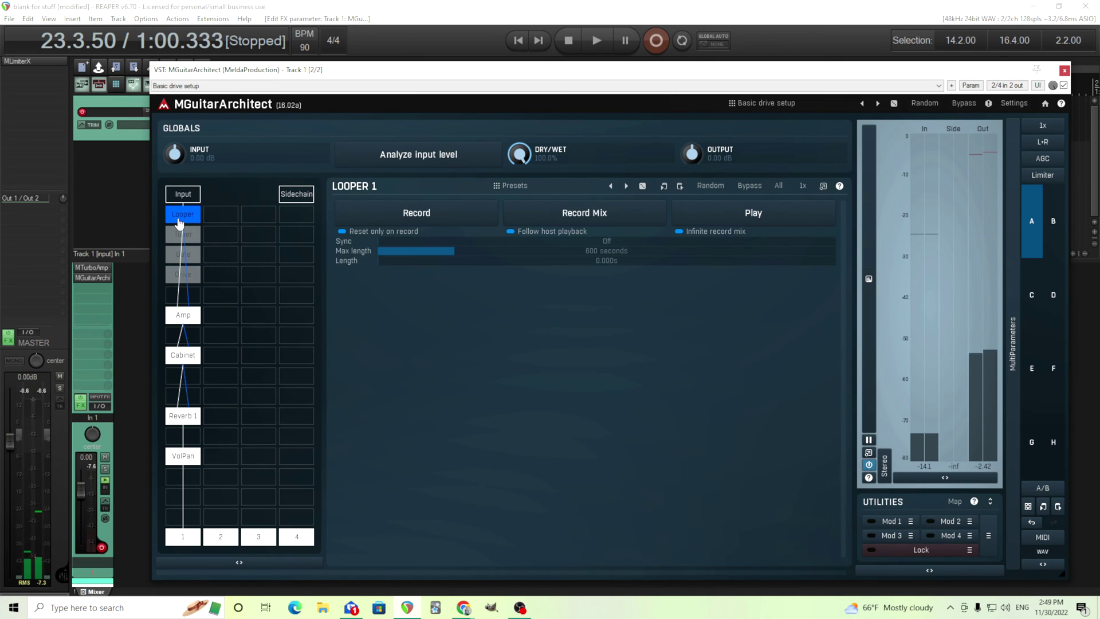
left_click(552, 235)
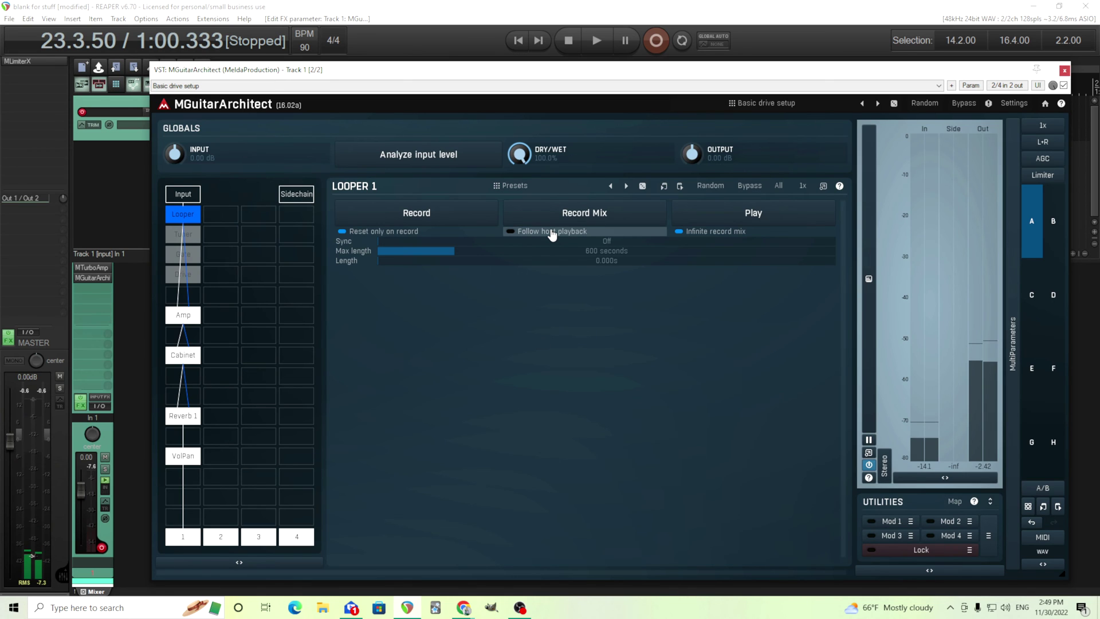
left_click(447, 212)
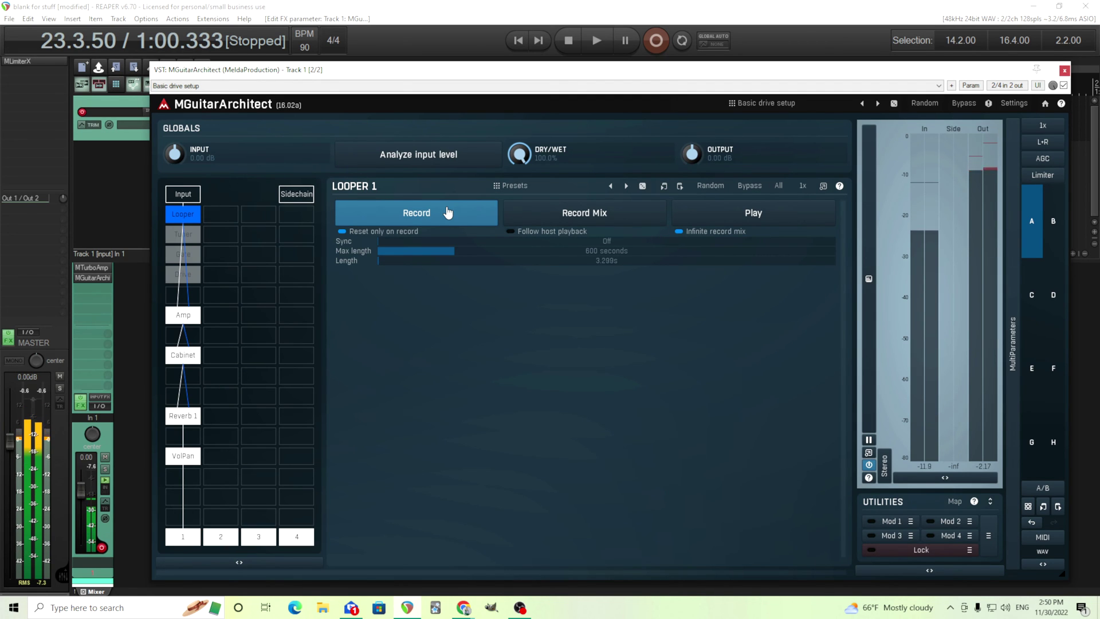
left_click(447, 213)
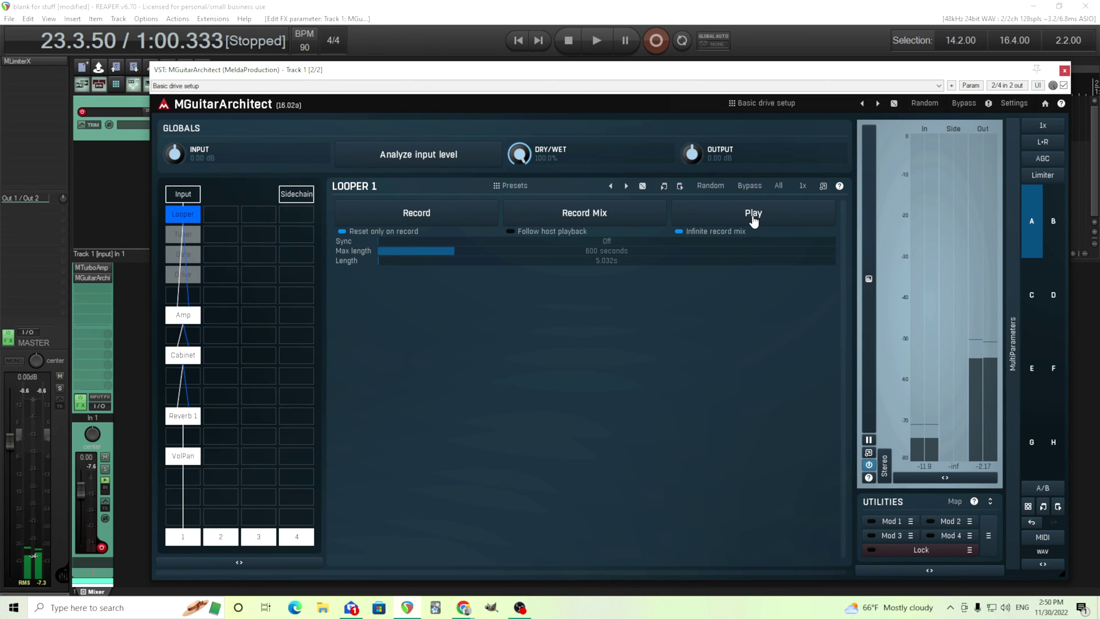
left_click(101, 547)
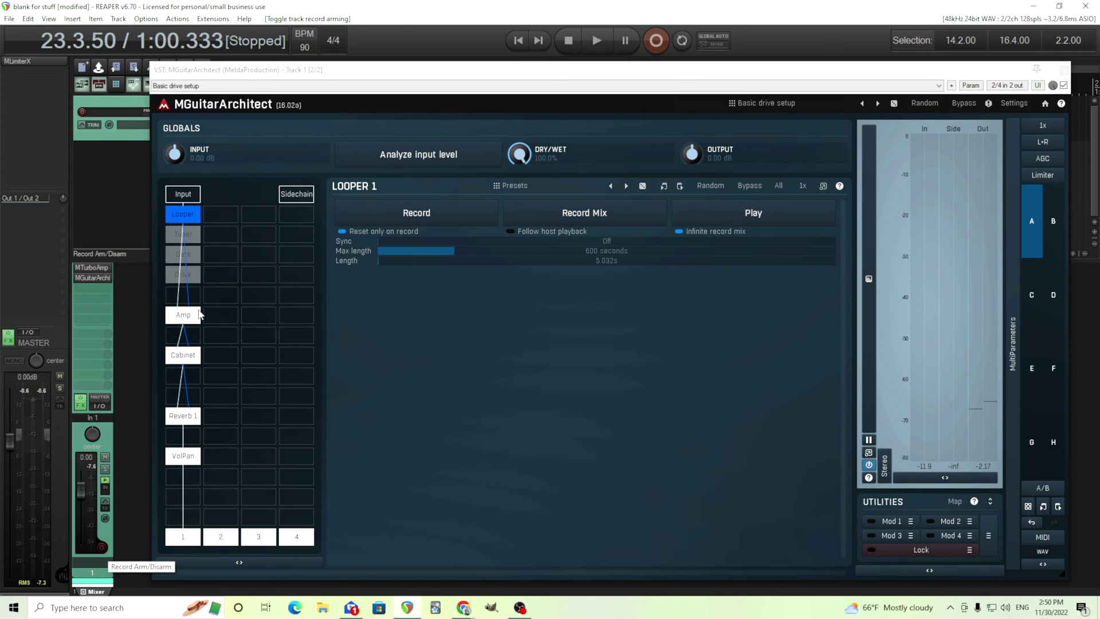
Play back the recorded loop and open the Apollo amp editor (gain 40.4%, tilt +8.0%)
left_click(747, 215)
left_click(184, 316)
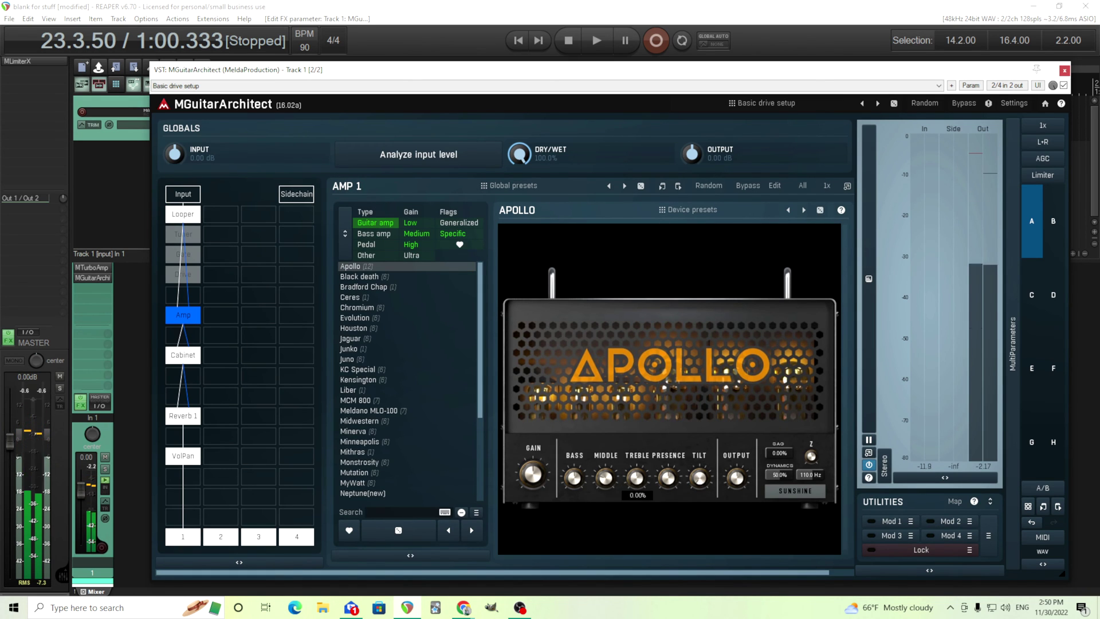
mouse_move(699, 477)
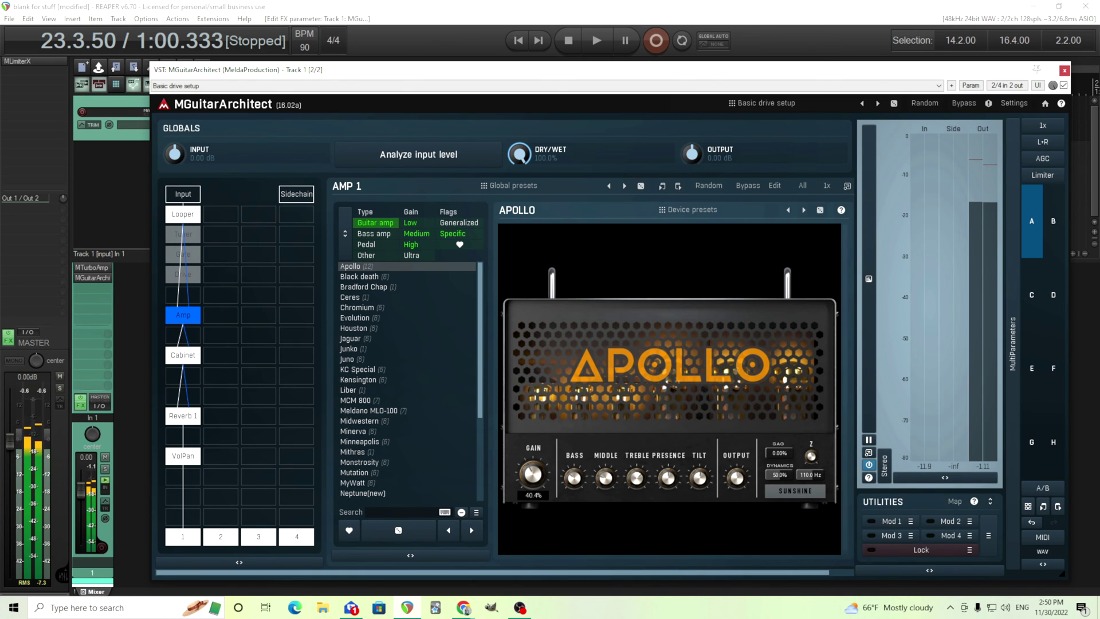
Set the cabinet to Bradford Chap with -5.38 dB gain, and Reverb 1 to Plate
left_click(182, 354)
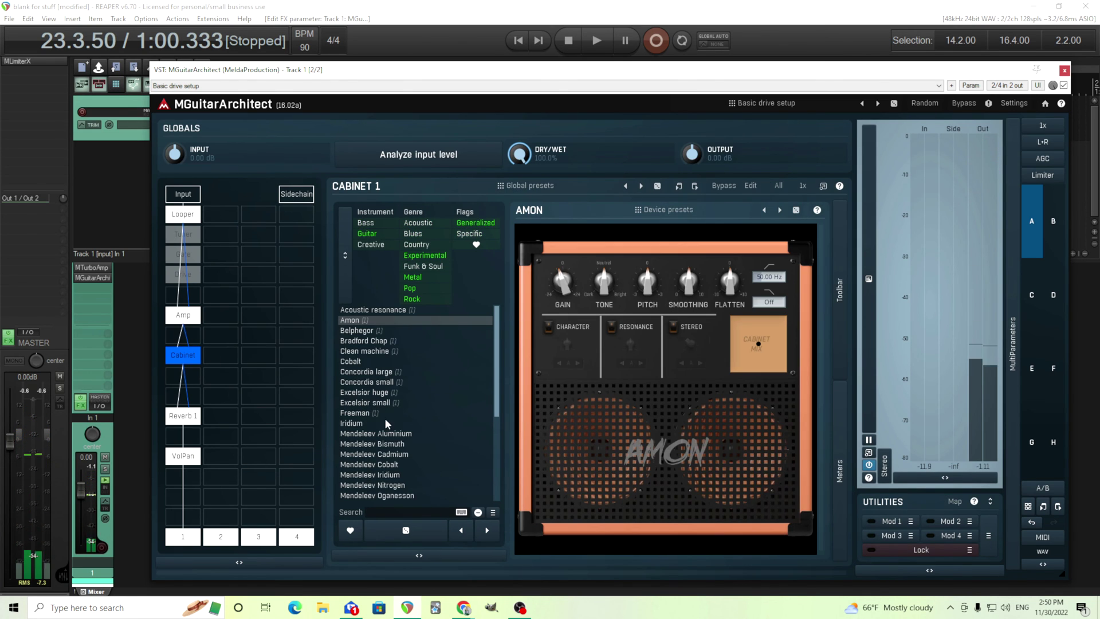
left_click(378, 351)
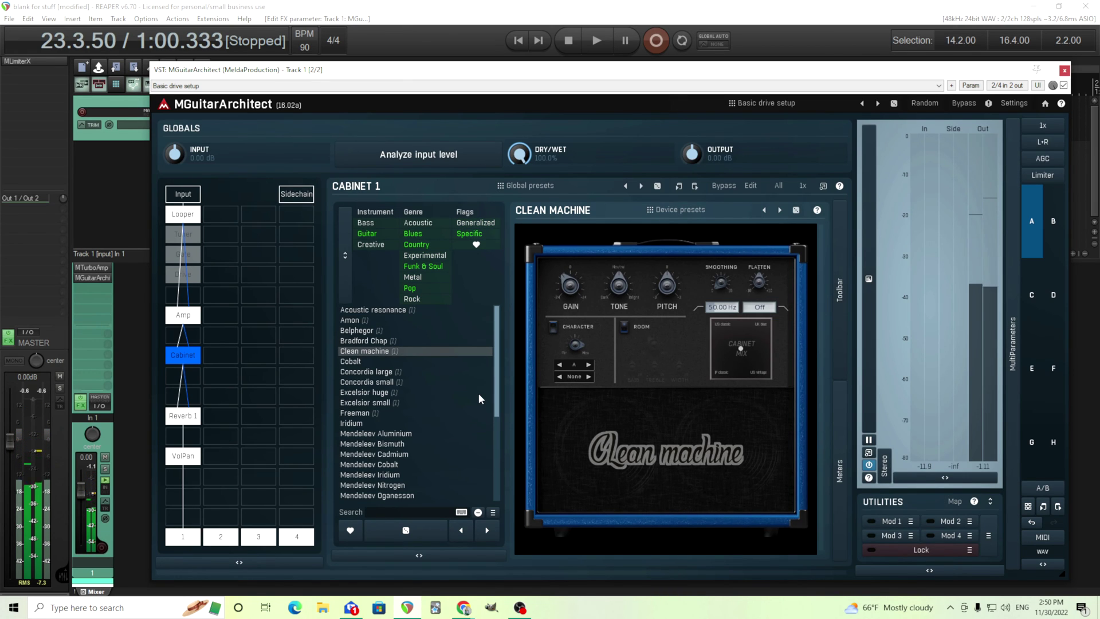
left_click(400, 341)
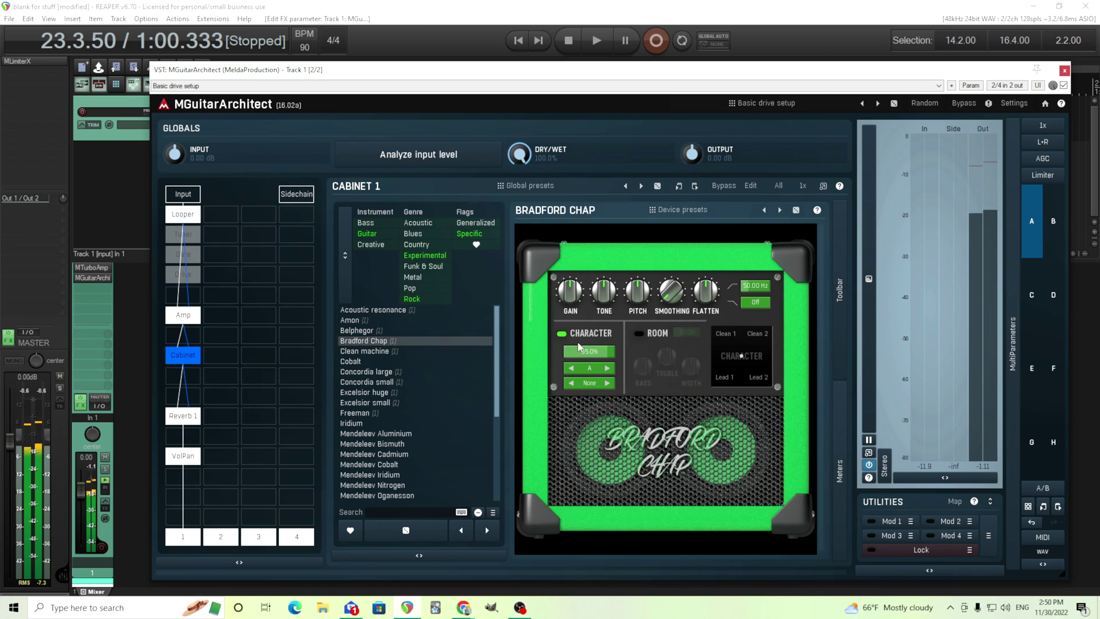
left_click_drag(570, 291, 570, 298)
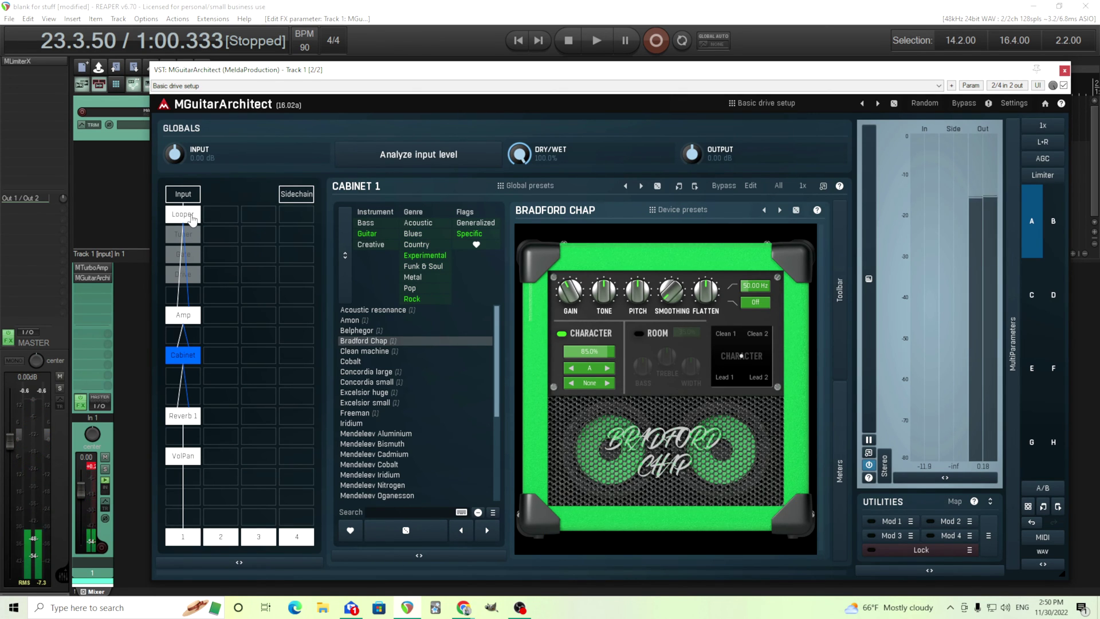
left_click(183, 414)
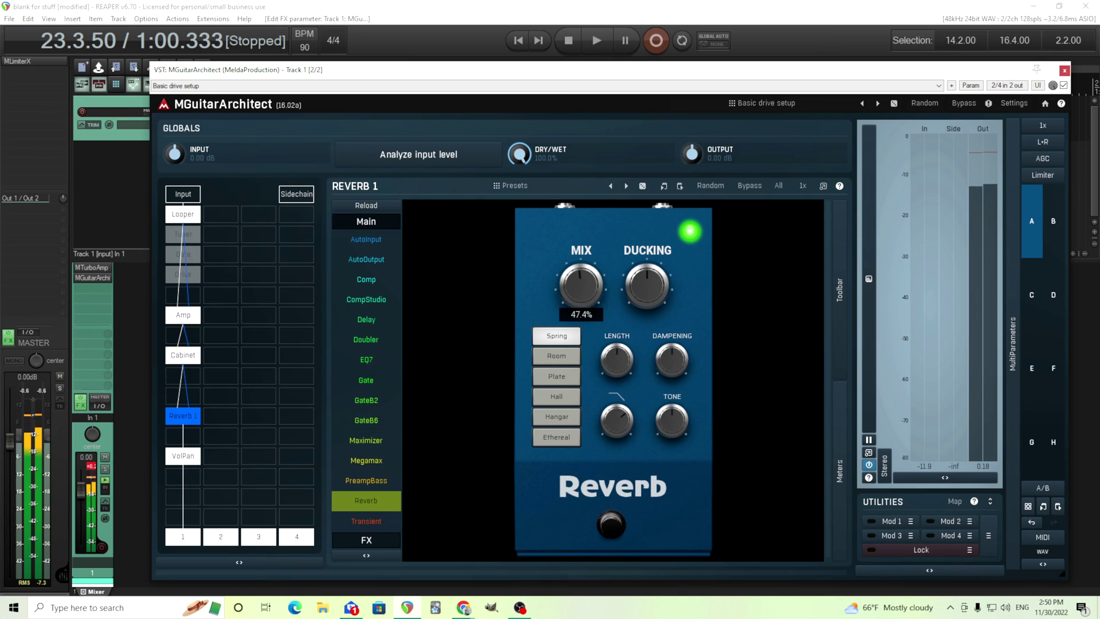
left_click(568, 379)
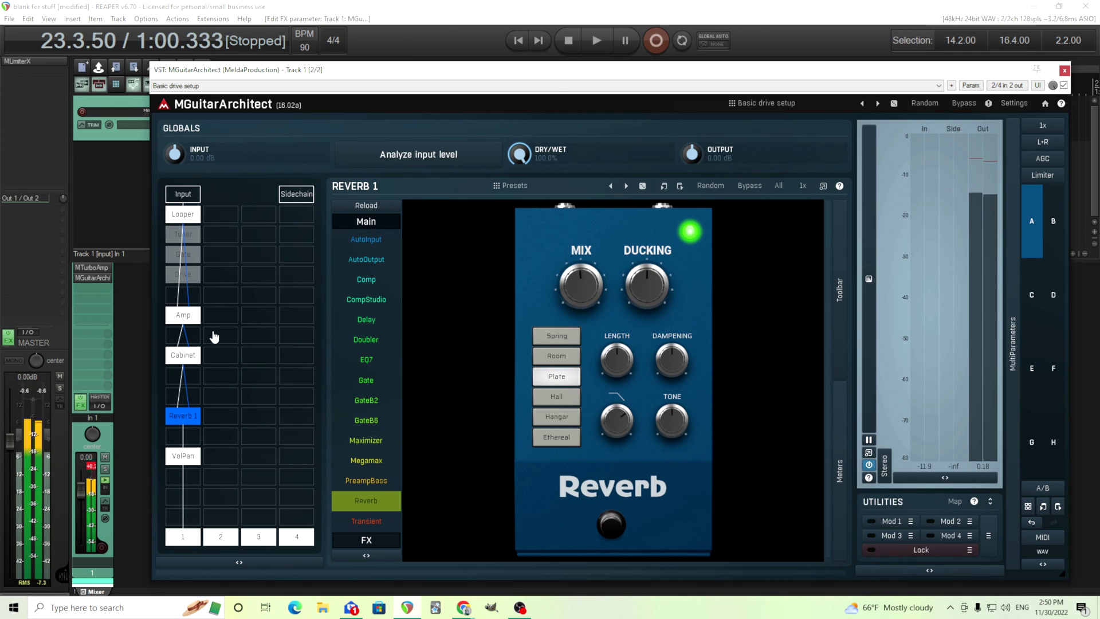
Stop the looper playback, then view the Amp, Cabinet, Reverb 1 and VolPan modules
left_click(184, 214)
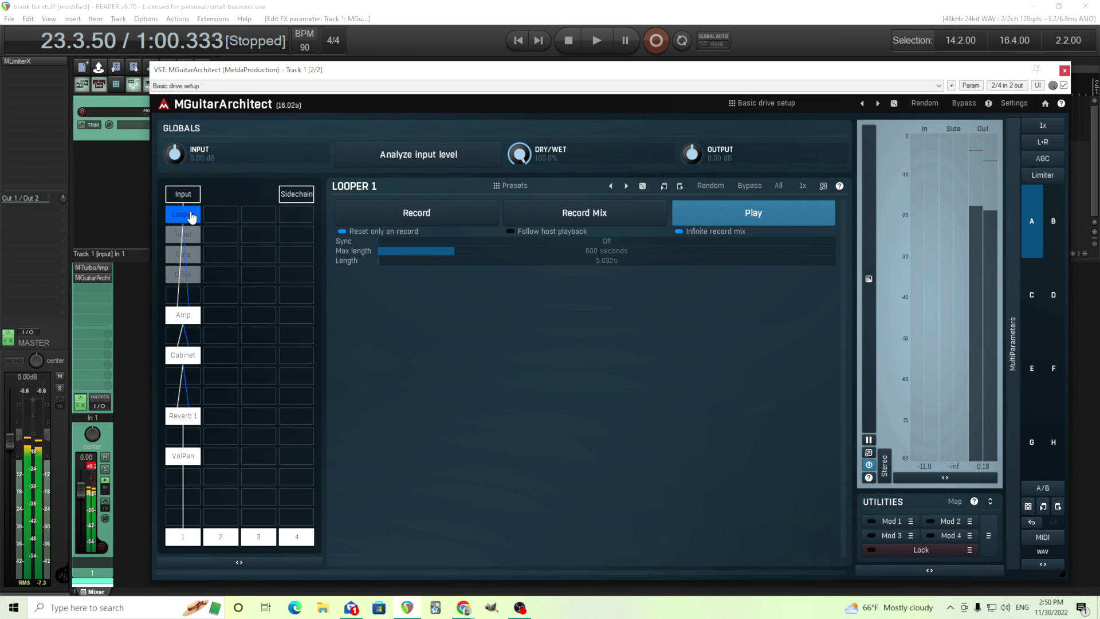
left_click(725, 221)
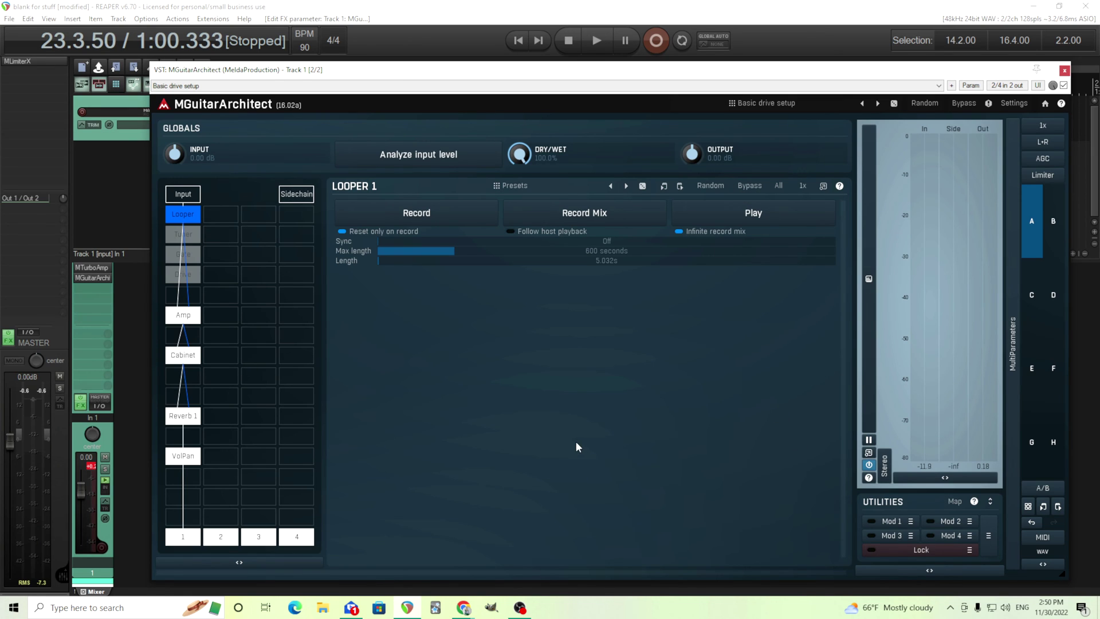
left_click(192, 323)
left_click(181, 357)
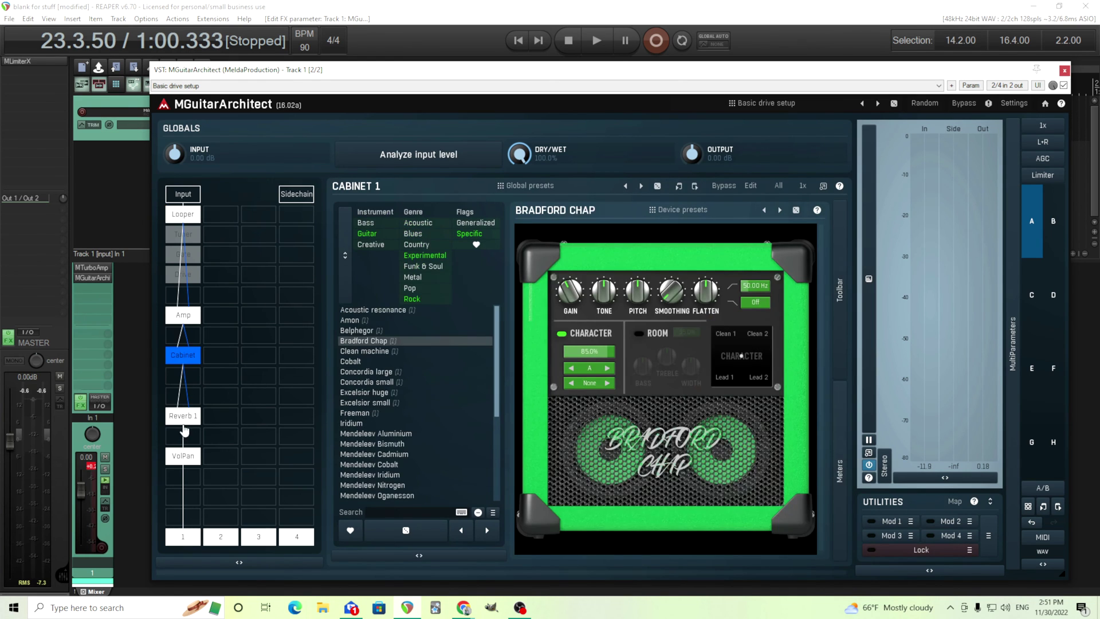
left_click(184, 417)
left_click(191, 461)
Cycle again through Looper, Amp, Cabinet and Reverb 1, ending on Volume & Panorama
left_click(179, 216)
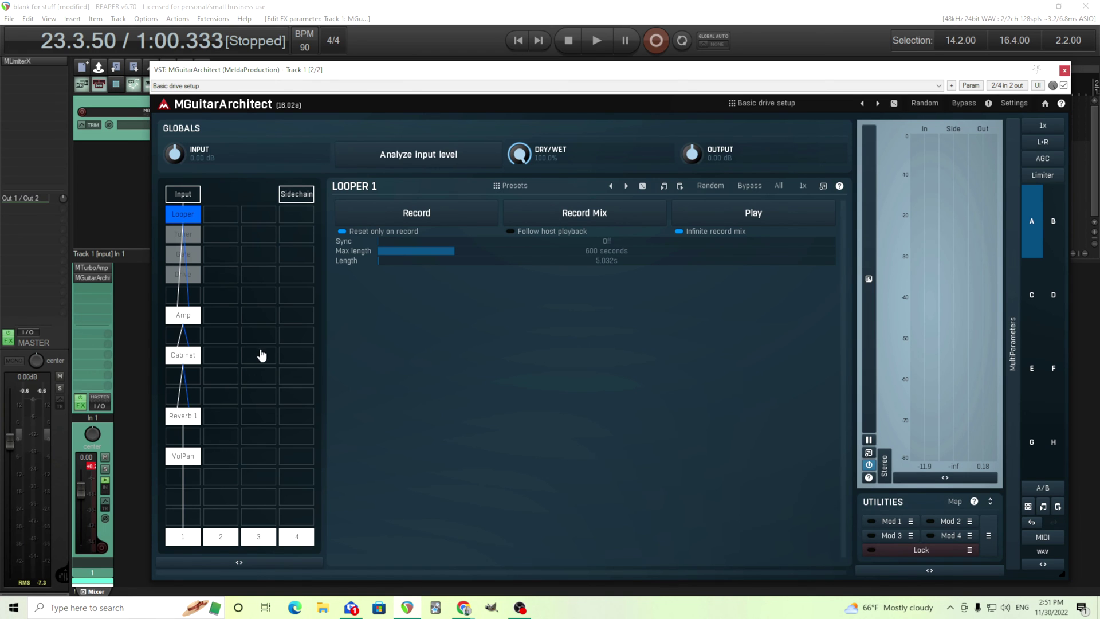
left_click(196, 321)
left_click(183, 362)
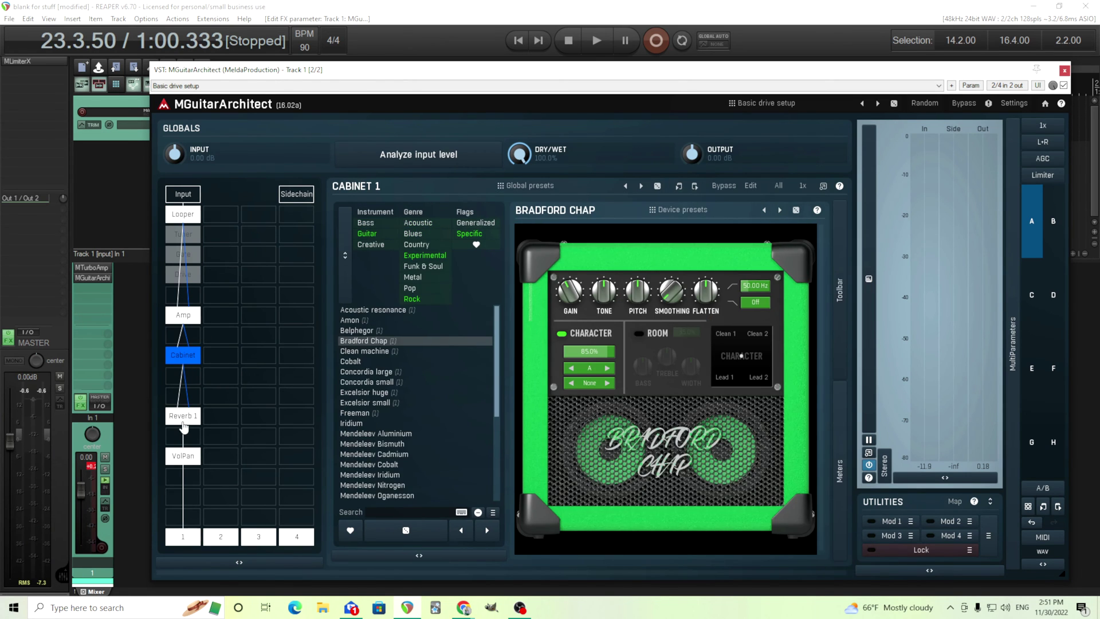
left_click(183, 423)
left_click(193, 465)
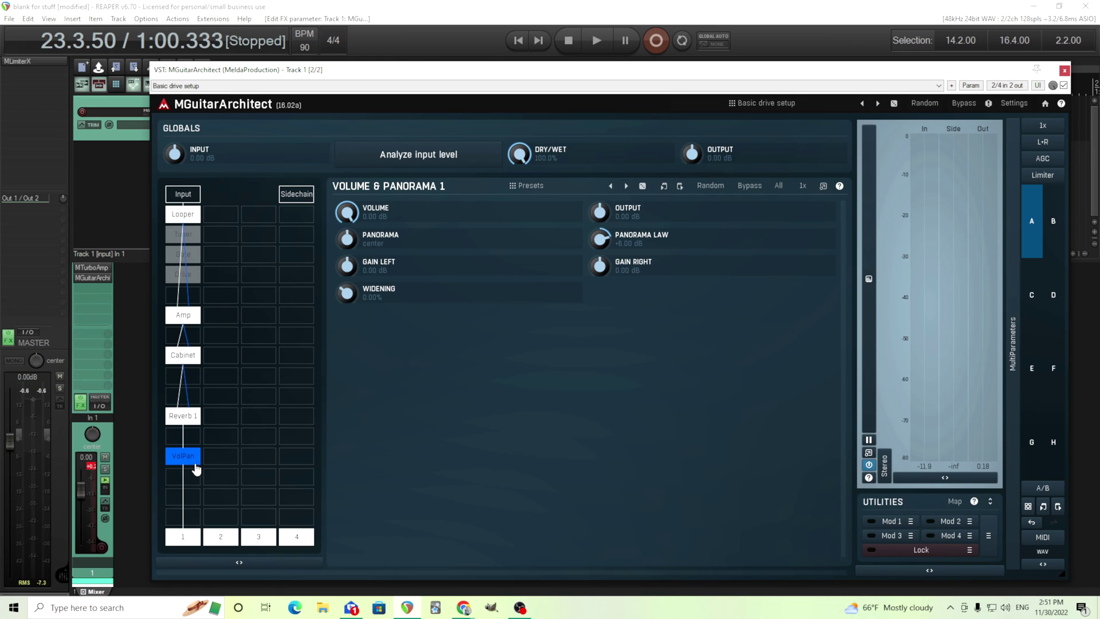
From the looper view, compare snapshots A and B by switching back and forth
left_click(191, 221)
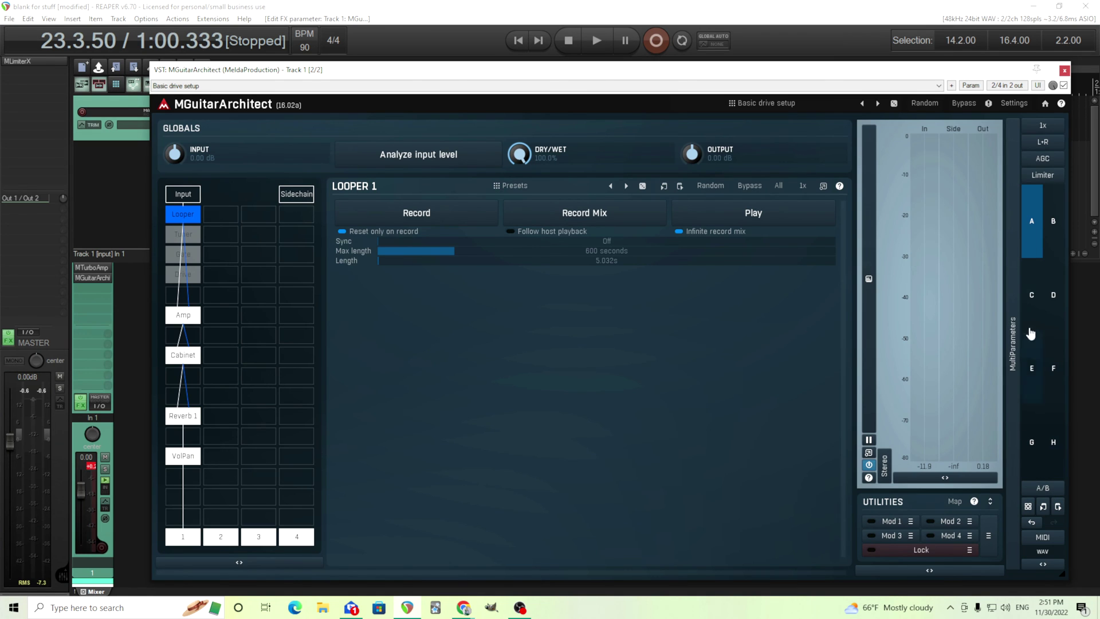
left_click(1049, 234)
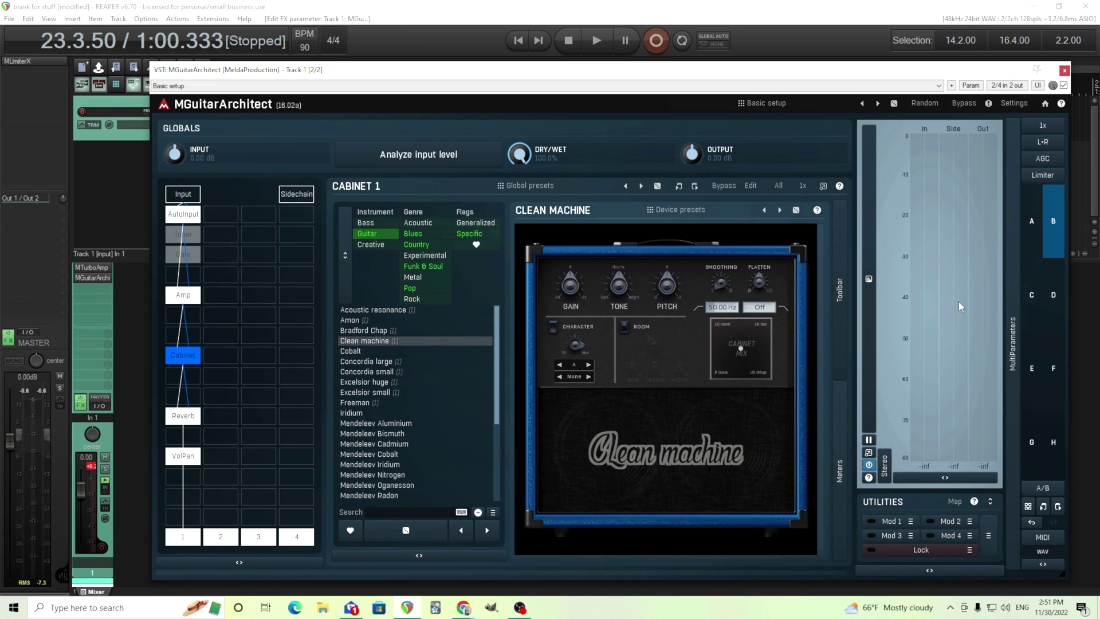
left_click(1036, 246)
left_click(1048, 246)
left_click(1038, 249)
left_click(1046, 251)
left_click(1041, 244)
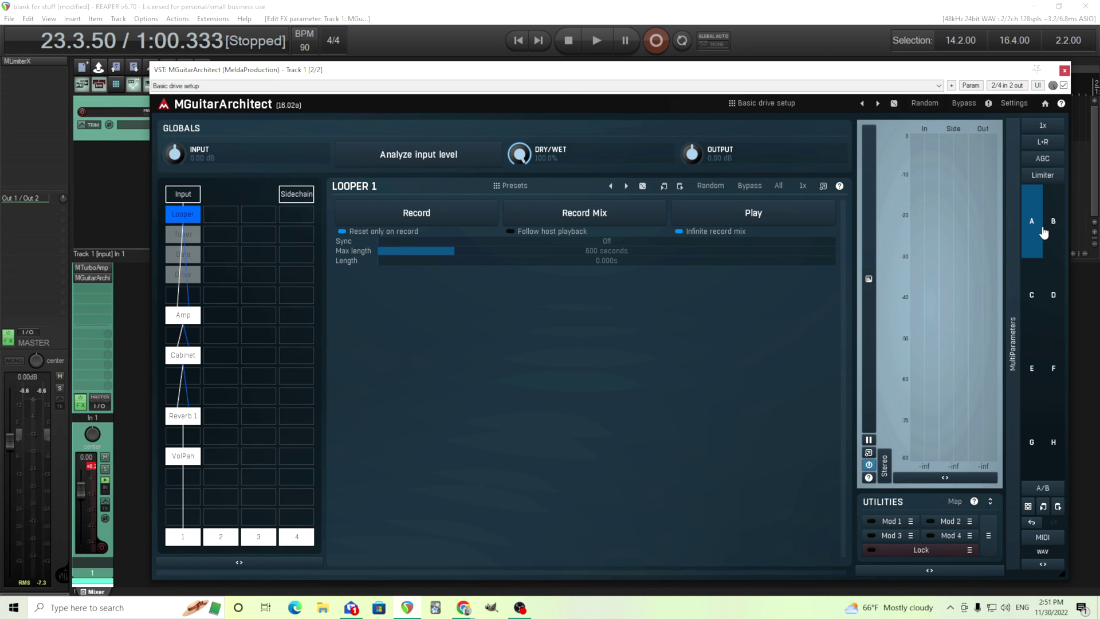
left_click(1051, 252)
Load Basic drive setup into snapshot C with an Excelsior small cabinet, then return to A
left_click(1036, 289)
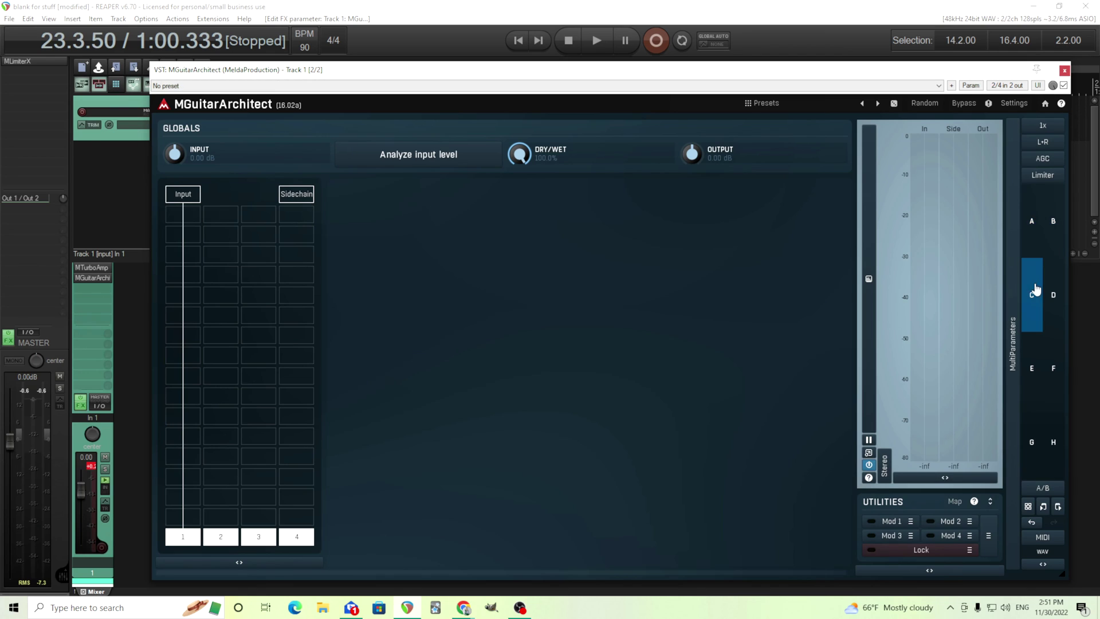
left_click(1058, 508)
left_click(198, 317)
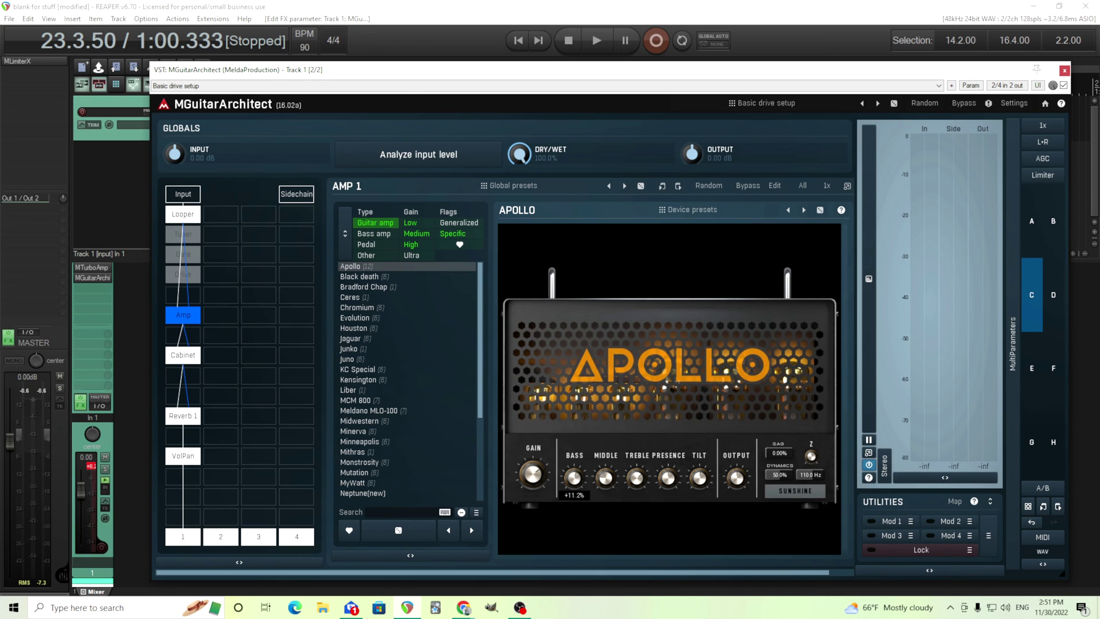
left_click(184, 356)
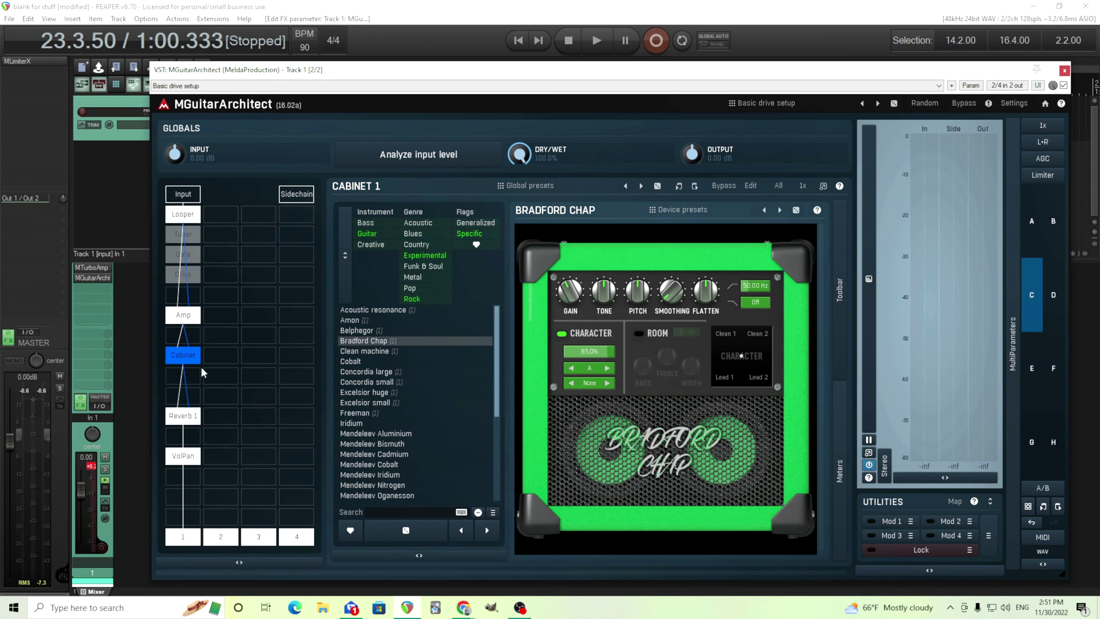
left_click(384, 404)
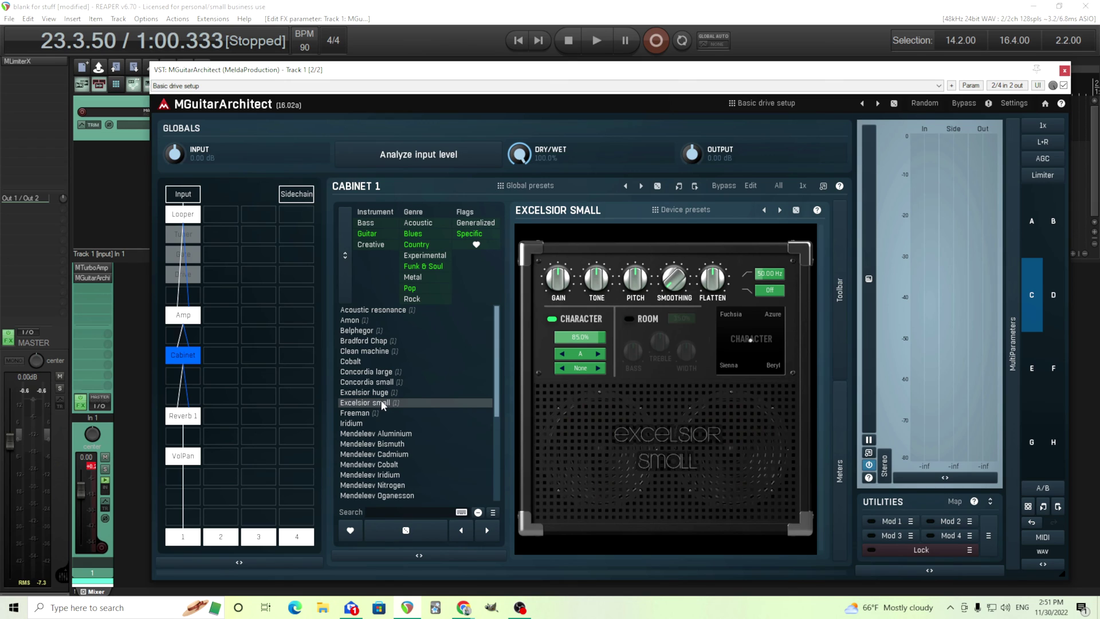
left_click(1033, 243)
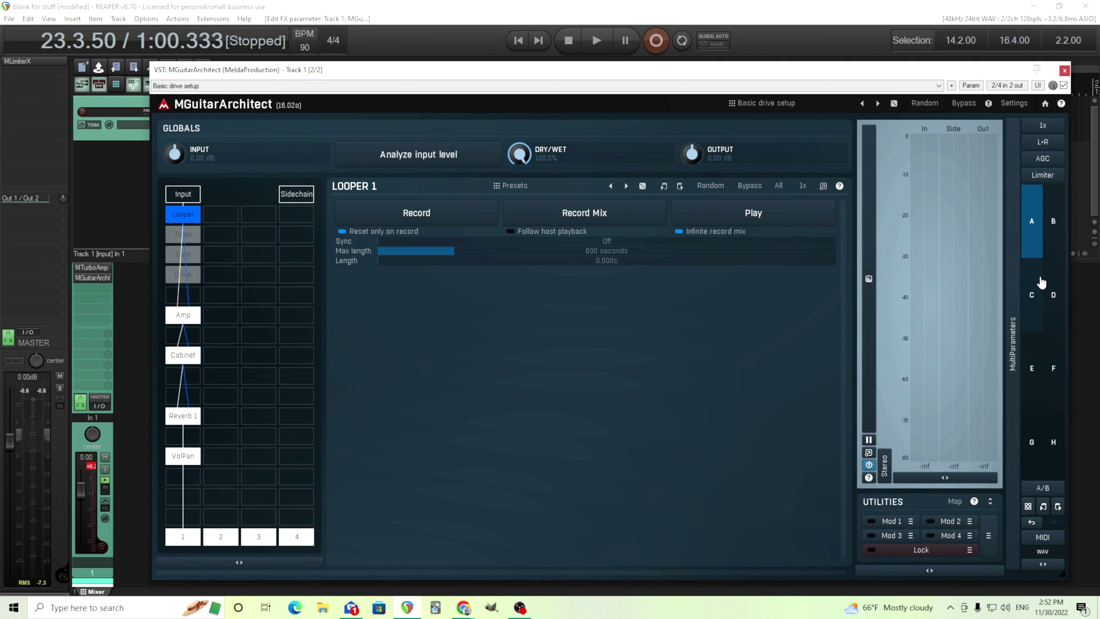
left_click_drag(370, 75, 335, 67)
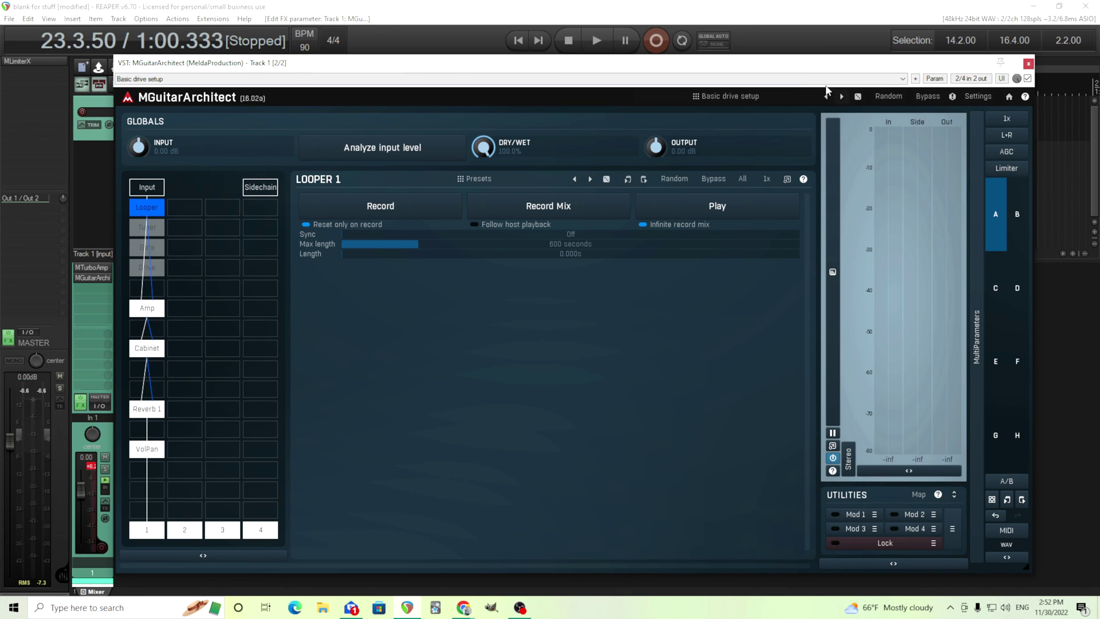
Expand the multiparameter list and quick-learn the reverb Length onto multiparameter 2
left_click_drag(802, 66, 766, 64)
left_click(941, 189)
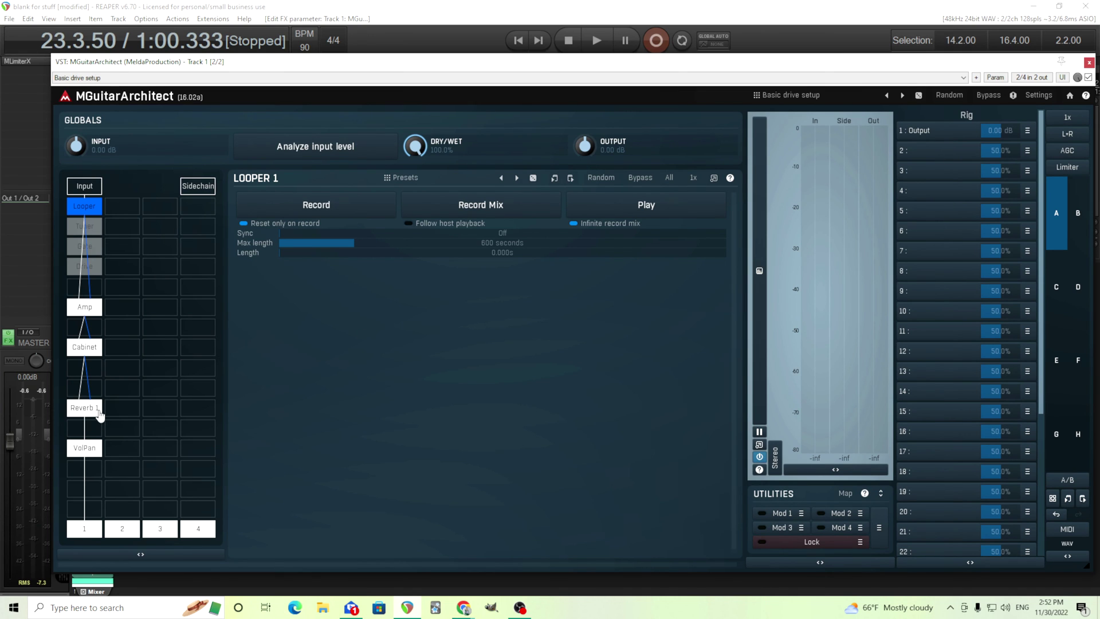
left_click(98, 409)
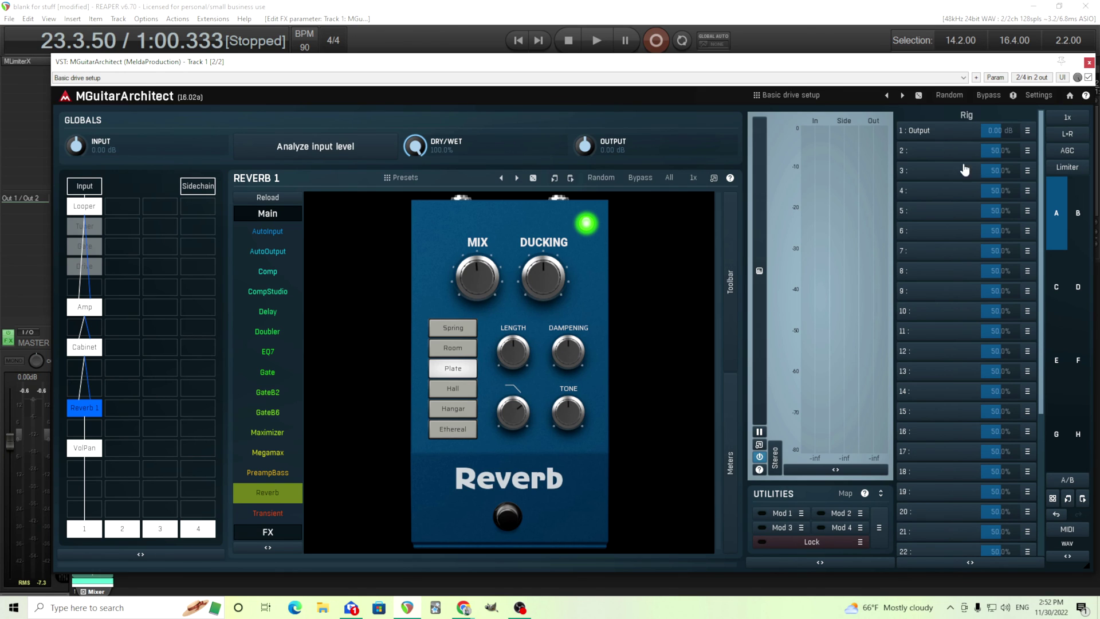
left_click(1027, 150)
left_click(1034, 208)
left_click(513, 350)
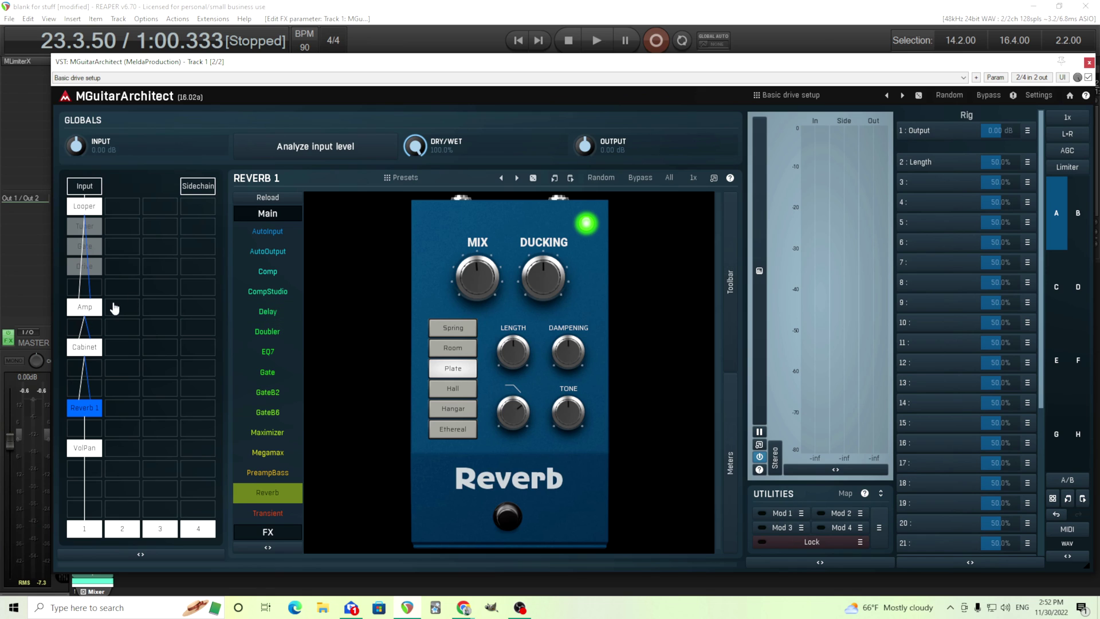
Link the amp Gain to multiparameter 2 as a second target
left_click(89, 309)
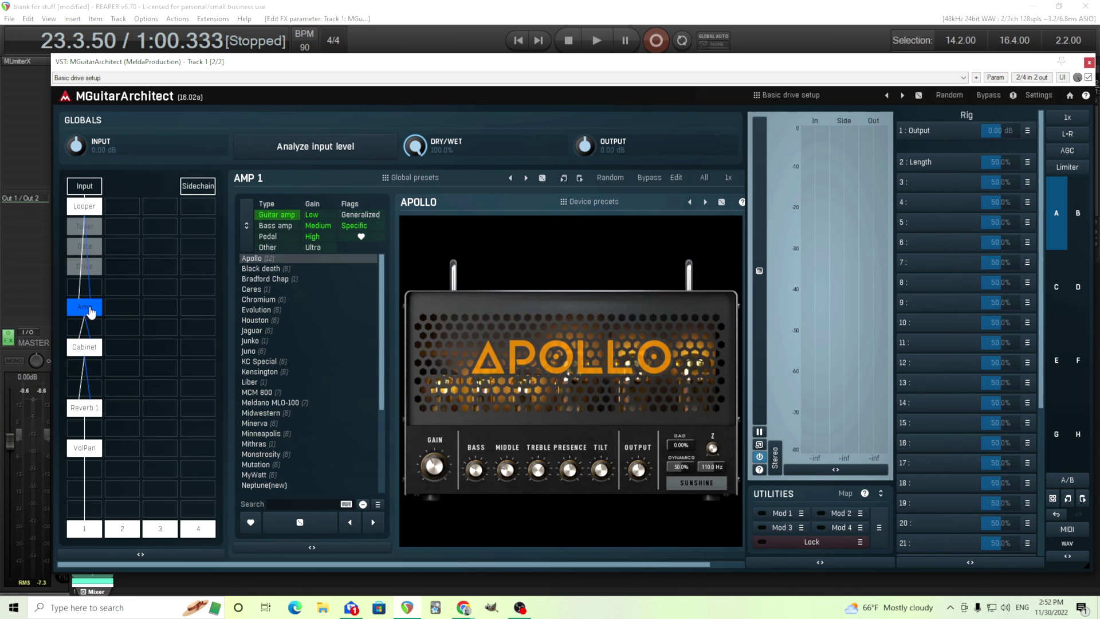
left_click(1028, 163)
left_click(909, 215)
left_click_drag(440, 452, 440, 451)
left_click(925, 167)
Test multiparameter 2 by dropping it to 0% then raising it, checking Reverb and Amp
left_click_drag(999, 164, 999, 189)
left_click(86, 408)
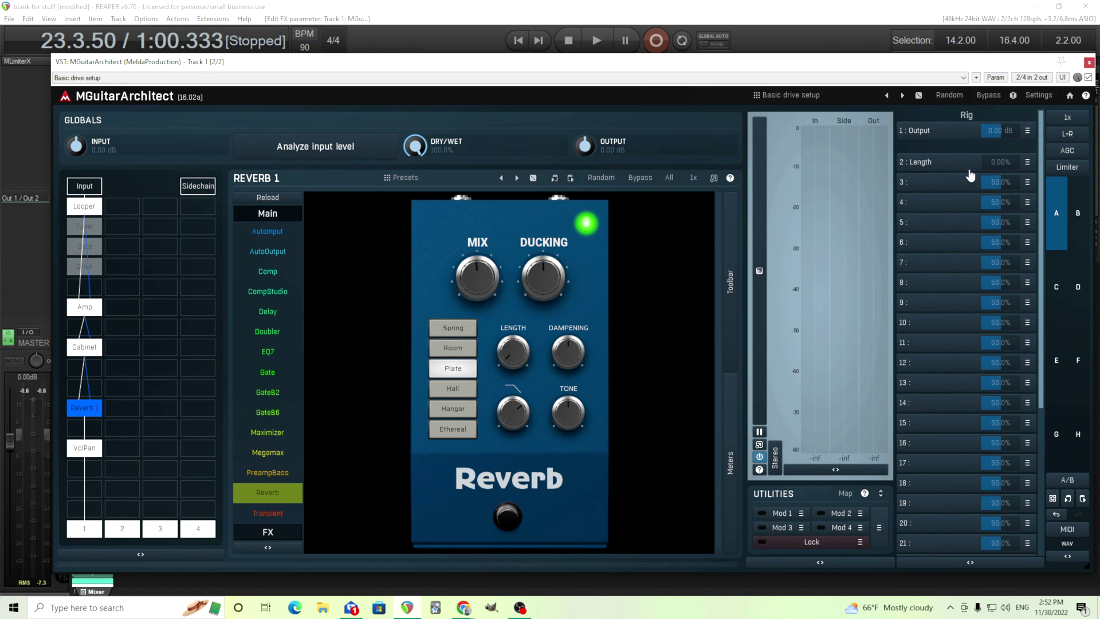
left_click_drag(983, 164, 983, 121)
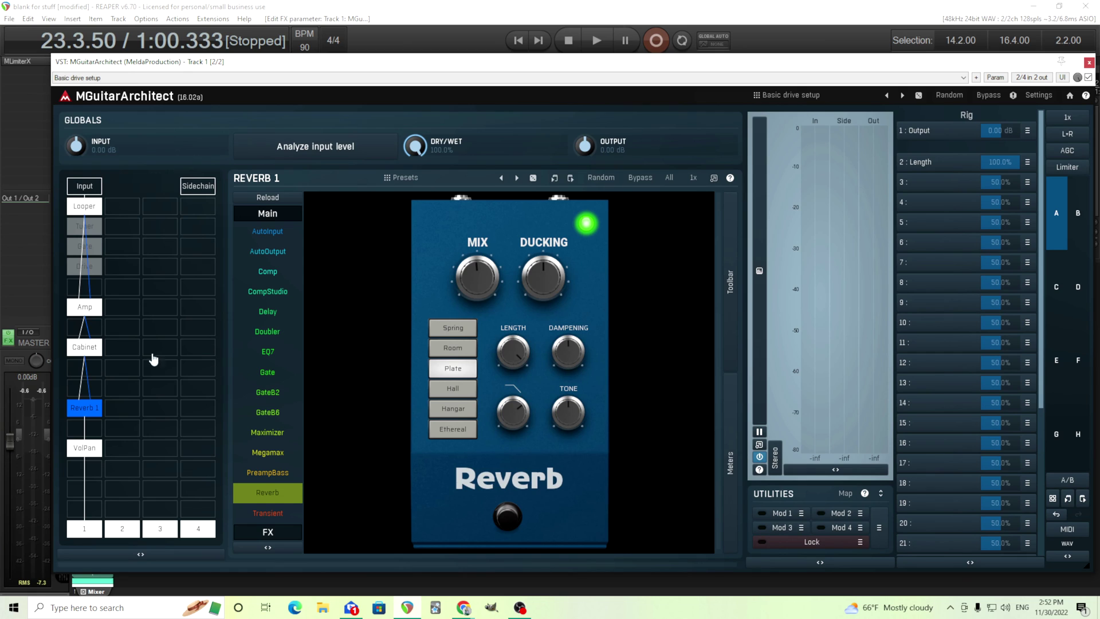
left_click(86, 308)
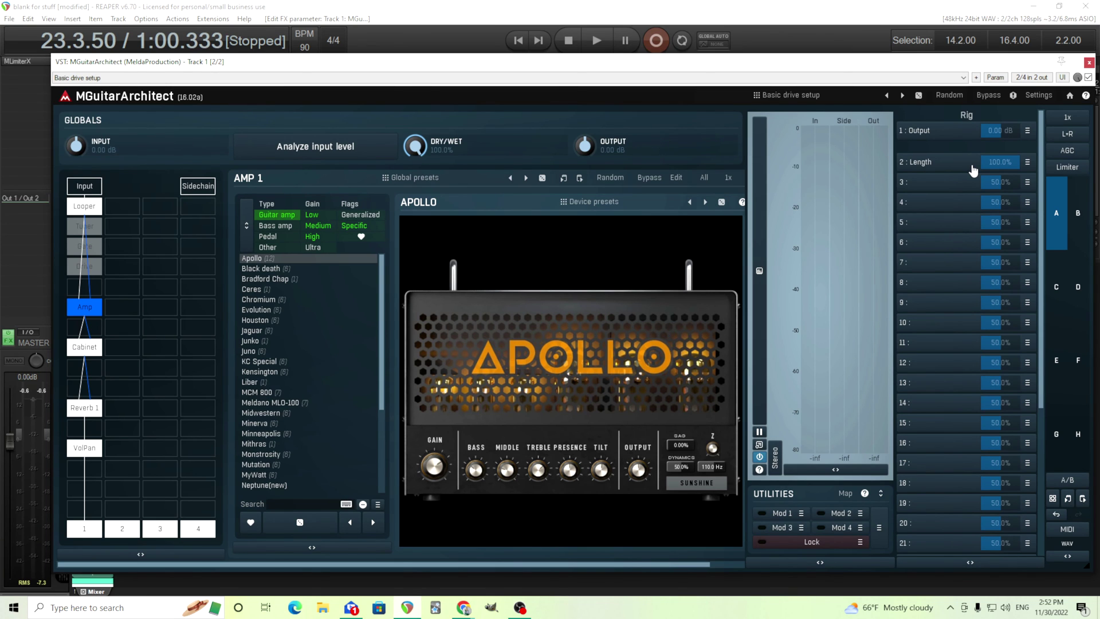
Step through the chain modules and set the cabinet Gain to -2.30 dB
left_click(93, 349)
left_click(86, 312)
left_click(89, 349)
left_click(97, 407)
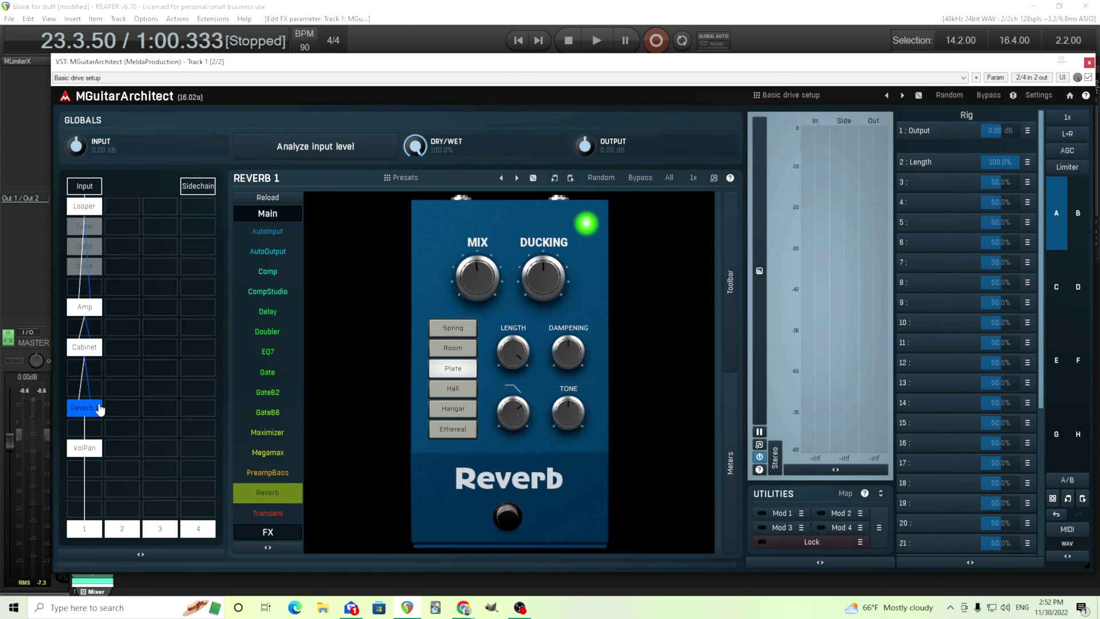
left_click(98, 450)
left_click(90, 309)
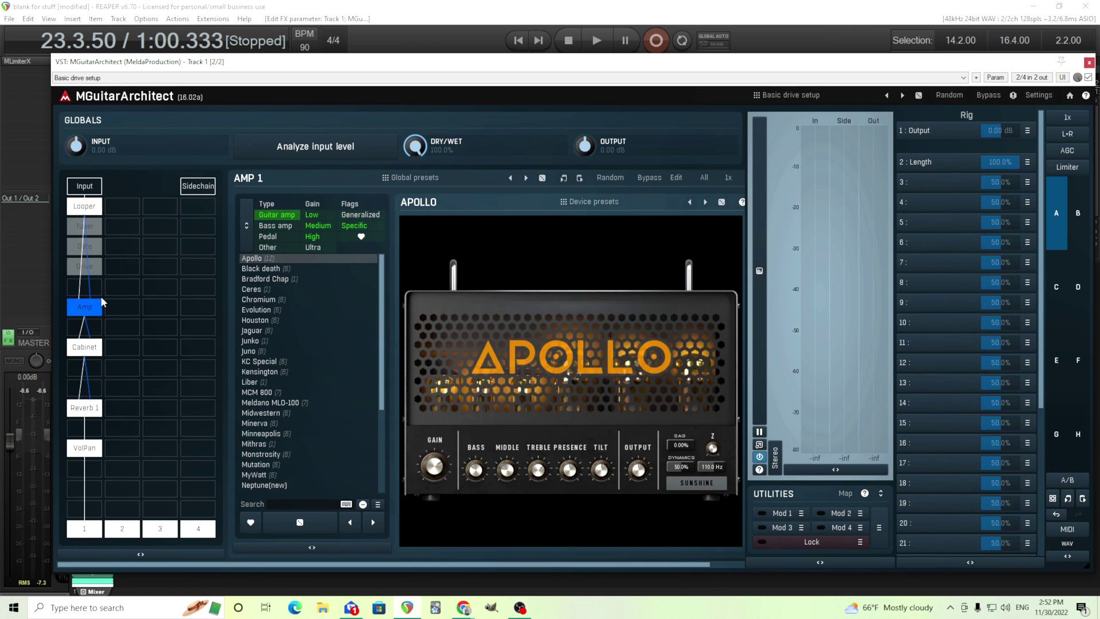
left_click(93, 349)
left_click_drag(468, 285, 469, 297)
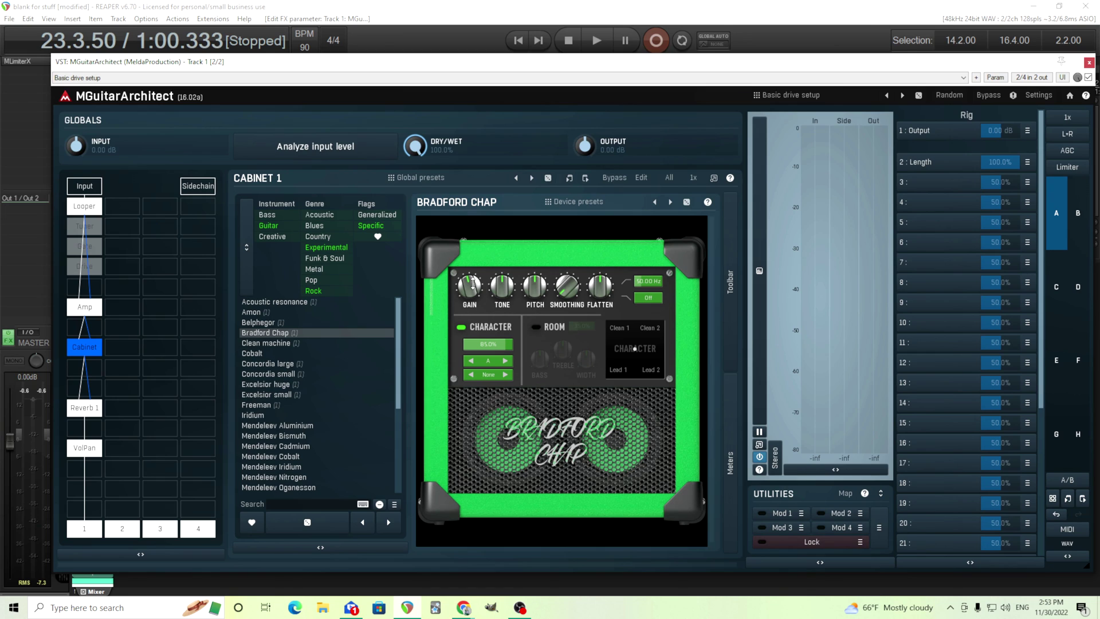
Lower the 2 : Length multiparameter slider from 100% to 0%
left_click(1026, 163)
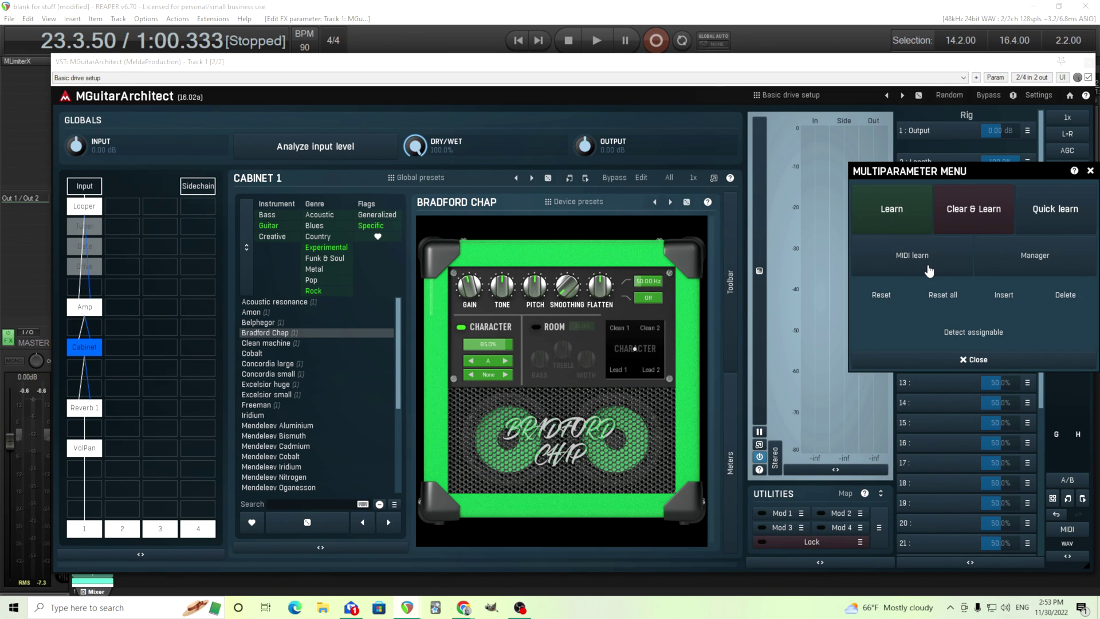
left_click(926, 144)
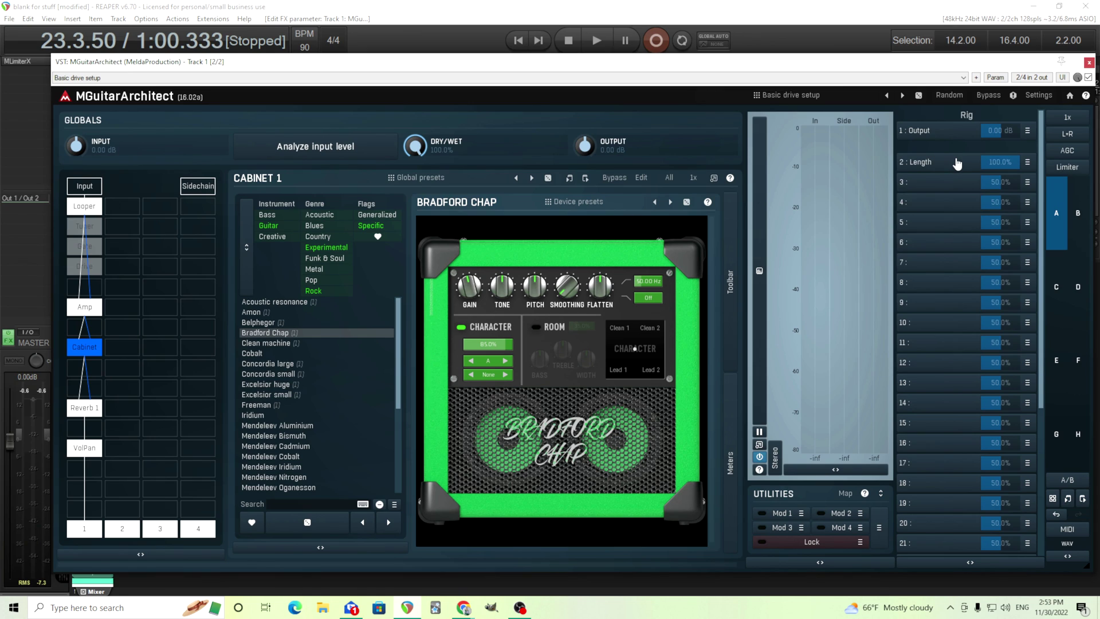
left_click_drag(994, 164, 940, 164)
Preview modulator 1's Follower, Envelope and Random modes, then return to the LFO shape
left_click(781, 514)
left_click_drag(407, 147, 551, 127)
left_click(535, 143)
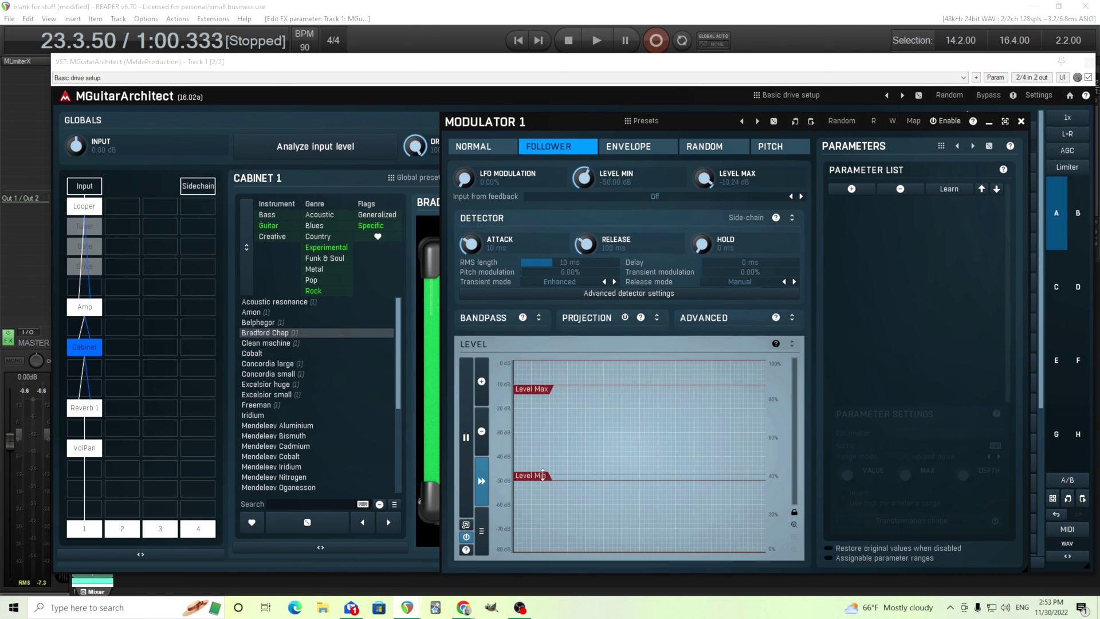
left_click(629, 148)
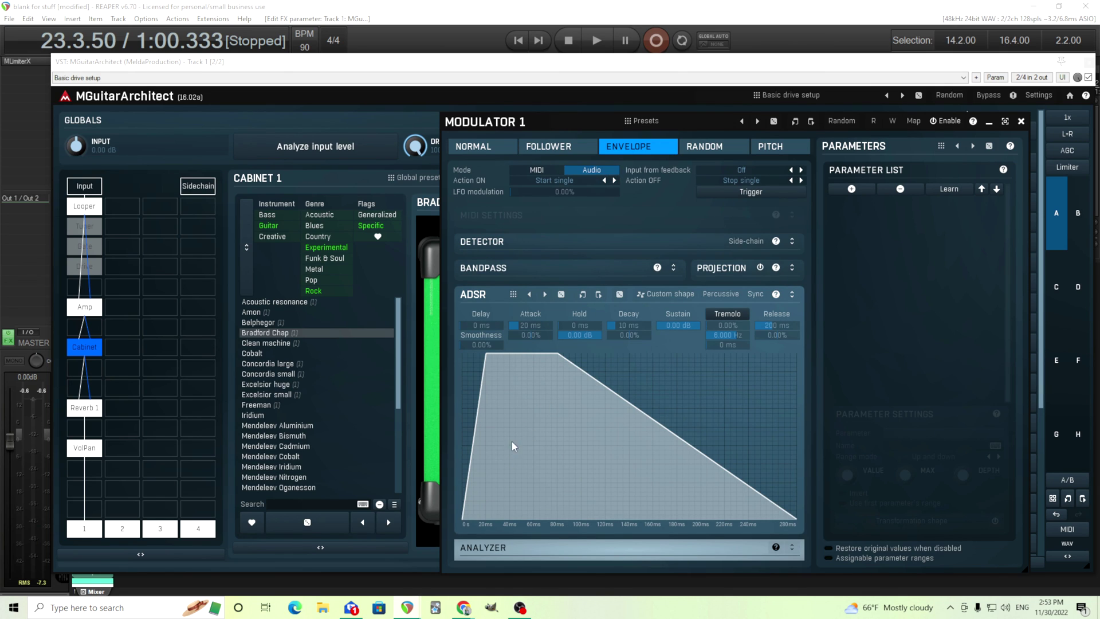
left_click(713, 149)
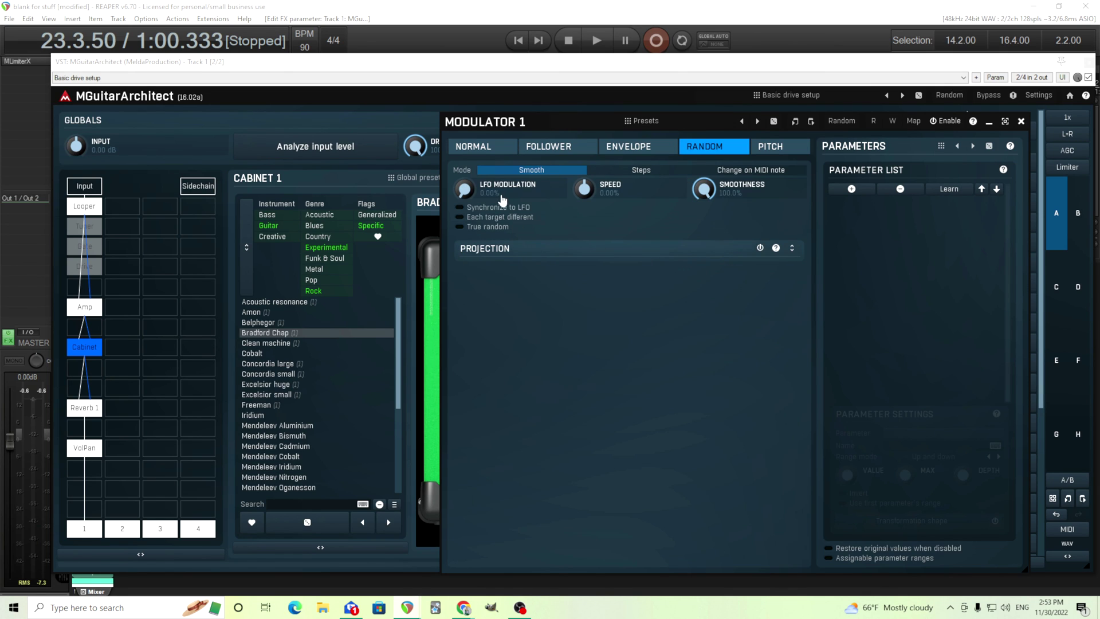
left_click(486, 147)
left_click(1021, 121)
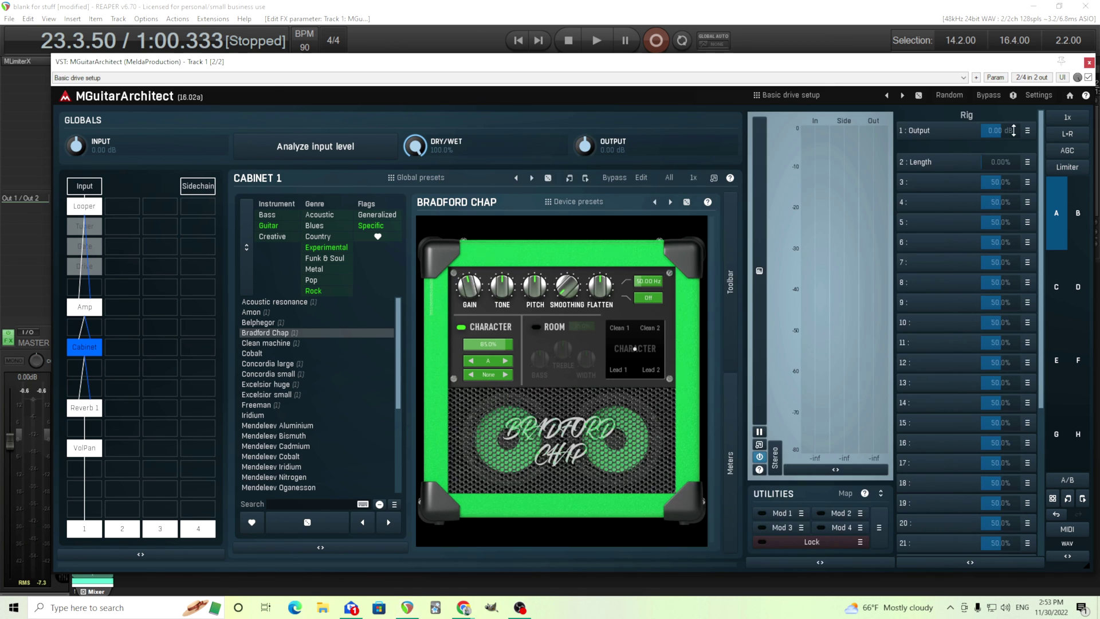
Make the cabinet Tone modulator 1's target and switch the modulator on
left_click(800, 513)
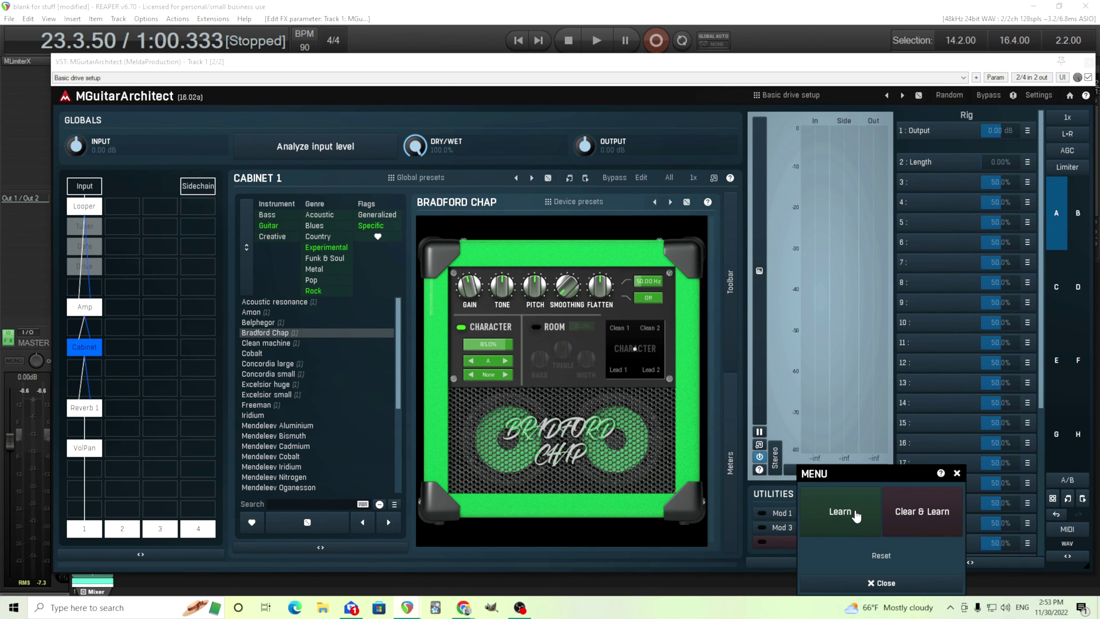
left_click(906, 508)
left_click_drag(502, 284, 502, 283)
left_click(782, 513)
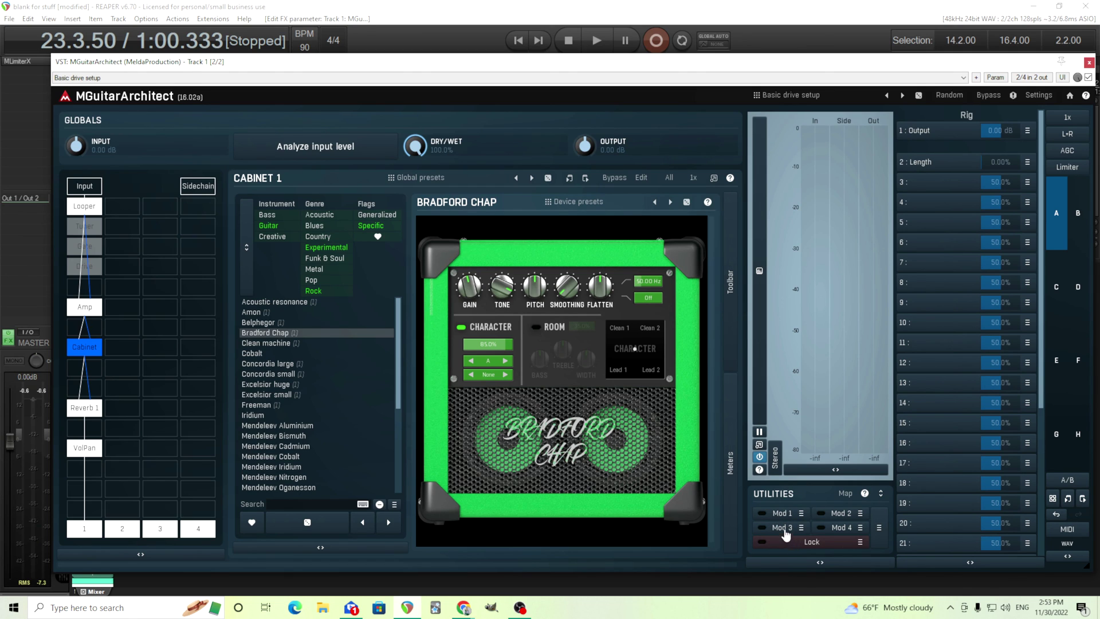
left_click(764, 515)
Set modulator 1's LFO rate to a free-running 1.259 Hz
left_click(781, 514)
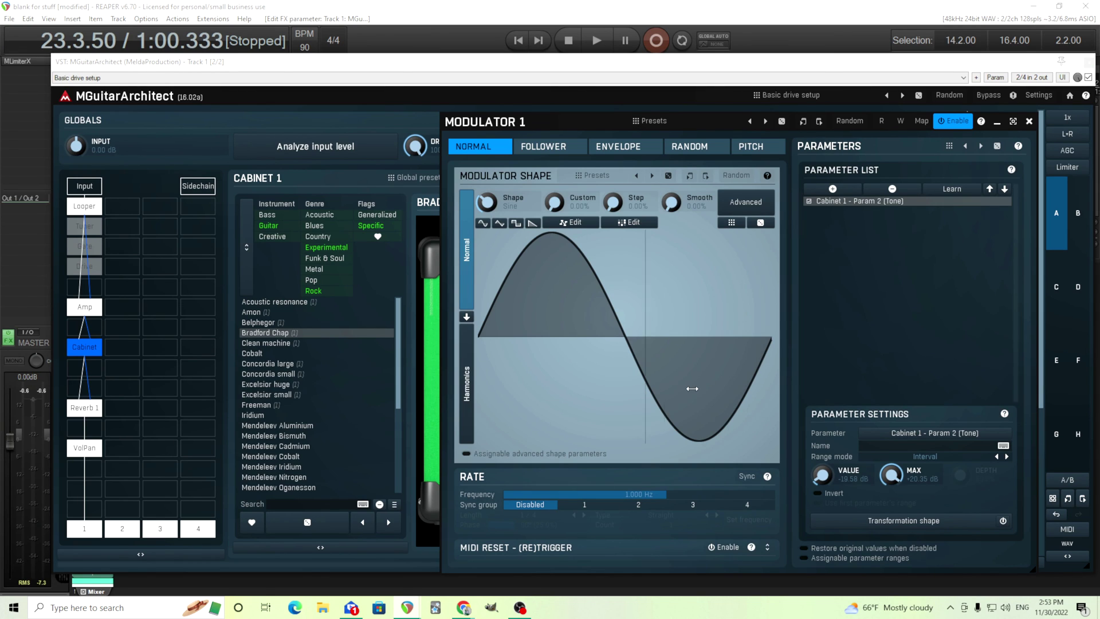
left_click(747, 476)
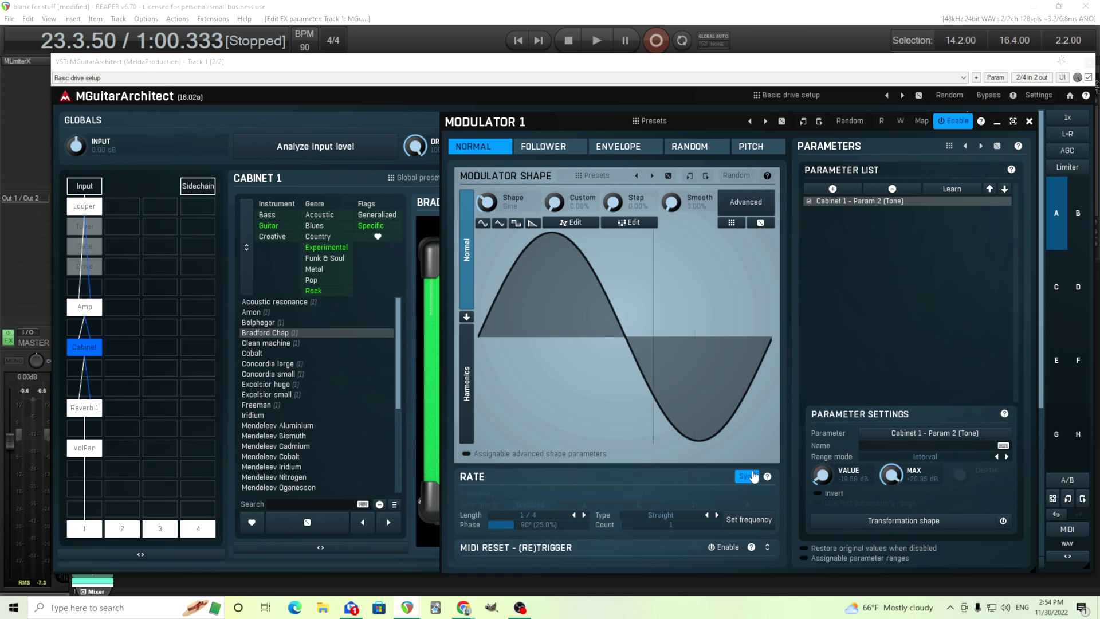
left_click(759, 476)
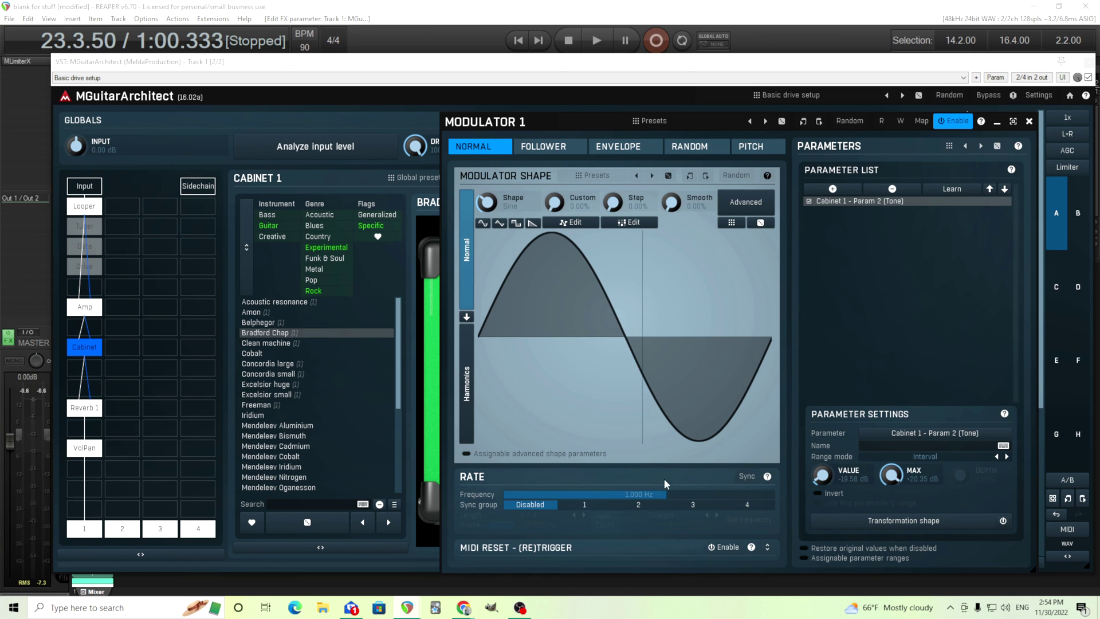
left_click_drag(612, 494, 671, 493)
Recheck the modulation modes, close the editor, and turn the cabinet Tone higher
left_click(538, 144)
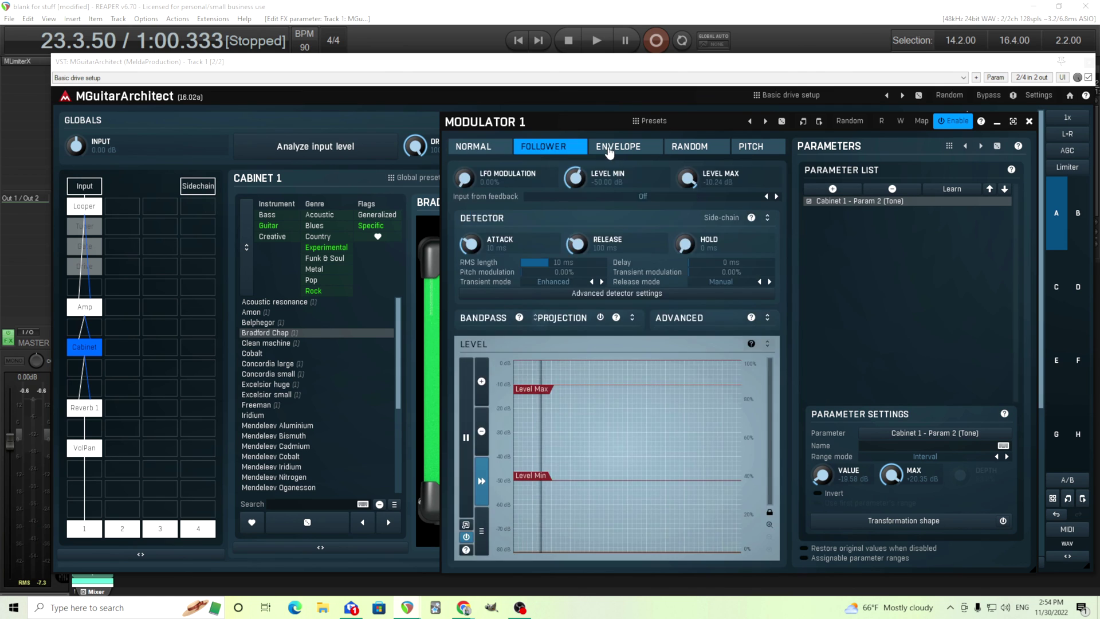
left_click(611, 149)
left_click(720, 149)
left_click(474, 147)
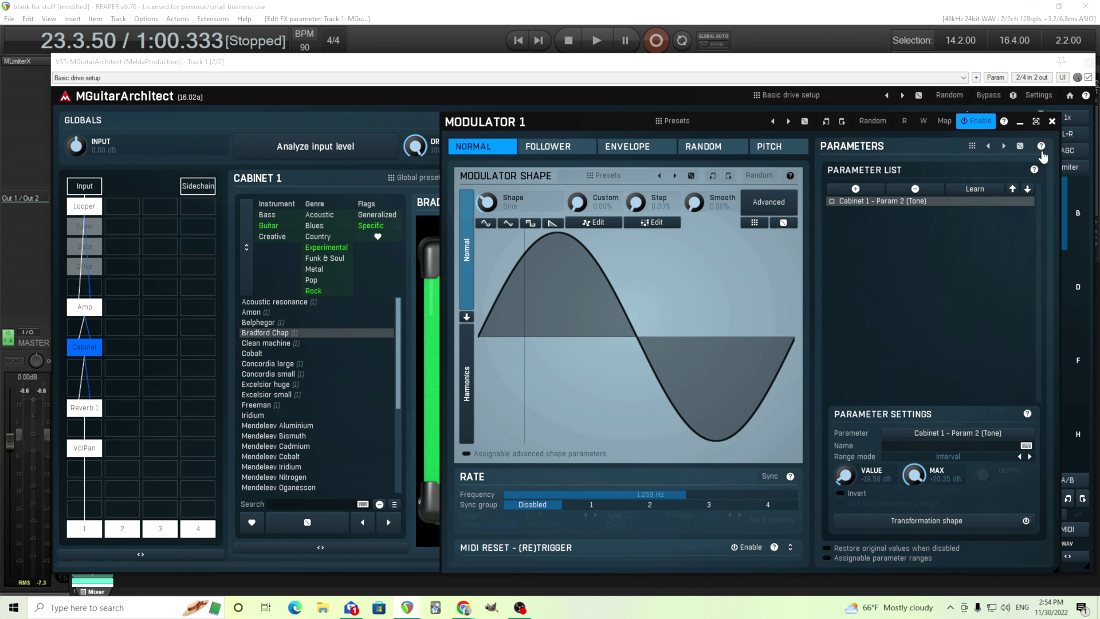
left_click(1051, 120)
left_click_drag(516, 294, 511, 285)
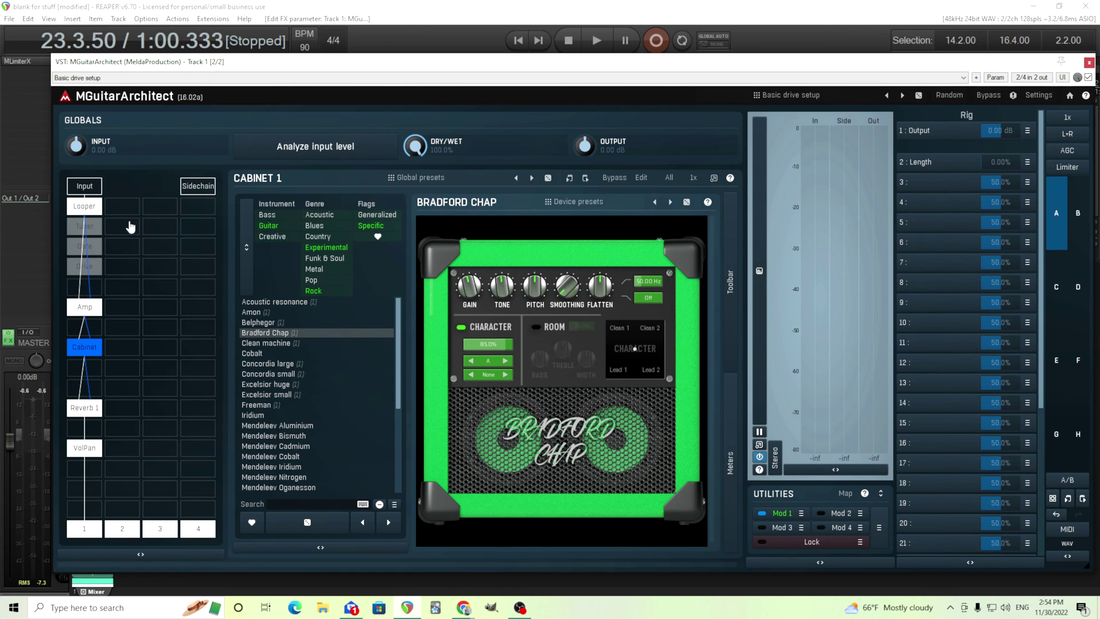
left_click_drag(294, 66, 271, 60)
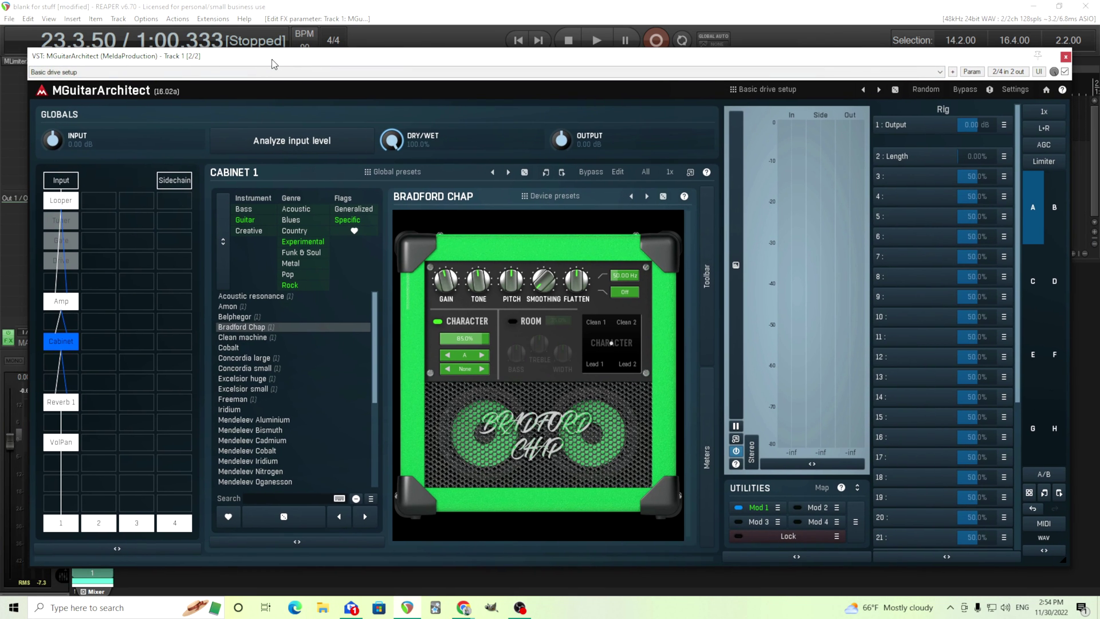